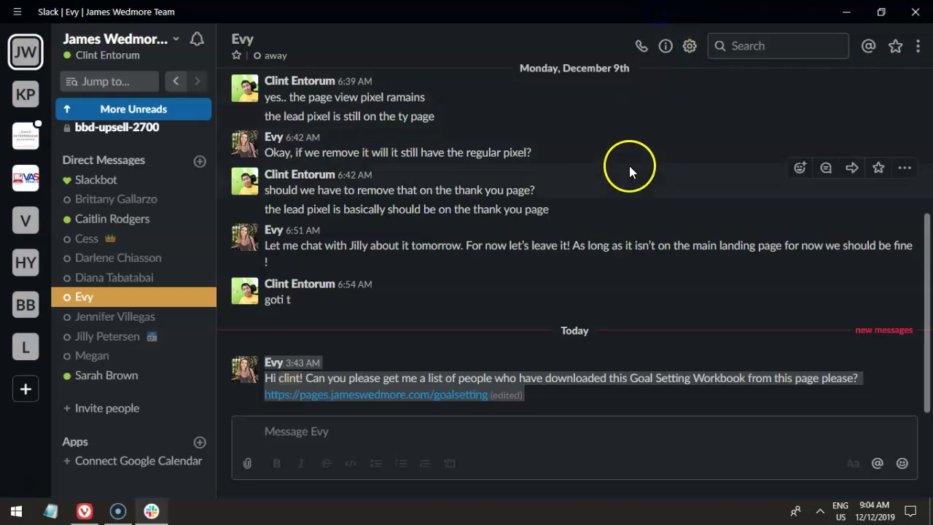
# Read the chat message requesting a list of people who downloaded the Goal Setting Workbook from the linked page.
pyautogui.click(485, 344)
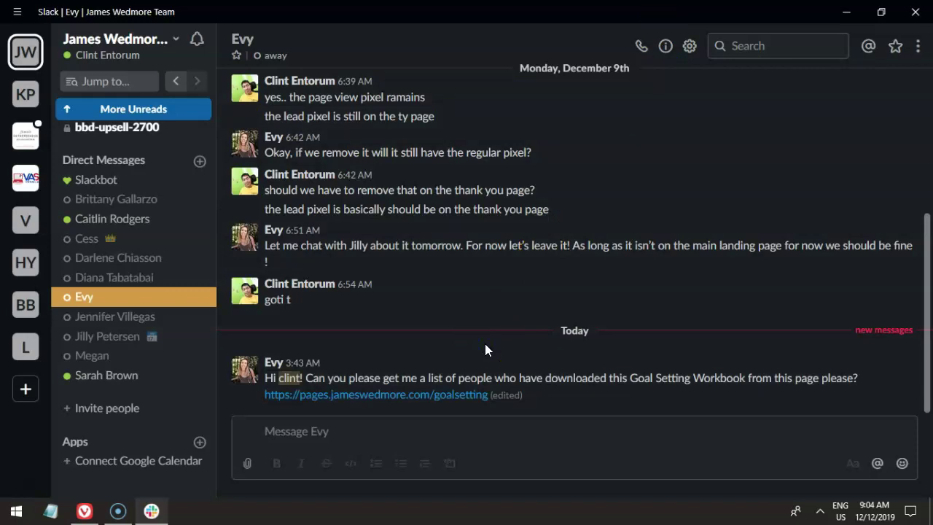
pyautogui.moveTo(543, 402); pyautogui.dragTo(272, 365)
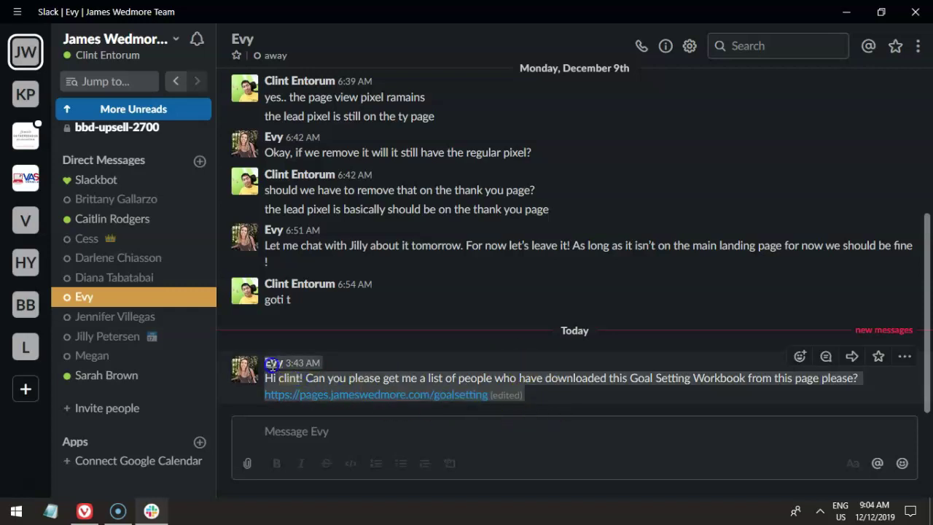
pyautogui.click(396, 340)
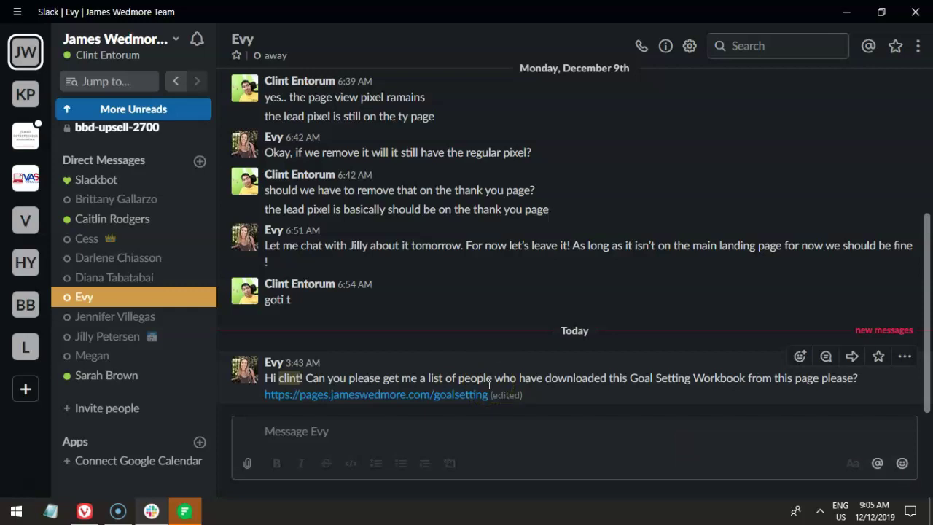
pyautogui.click(465, 362)
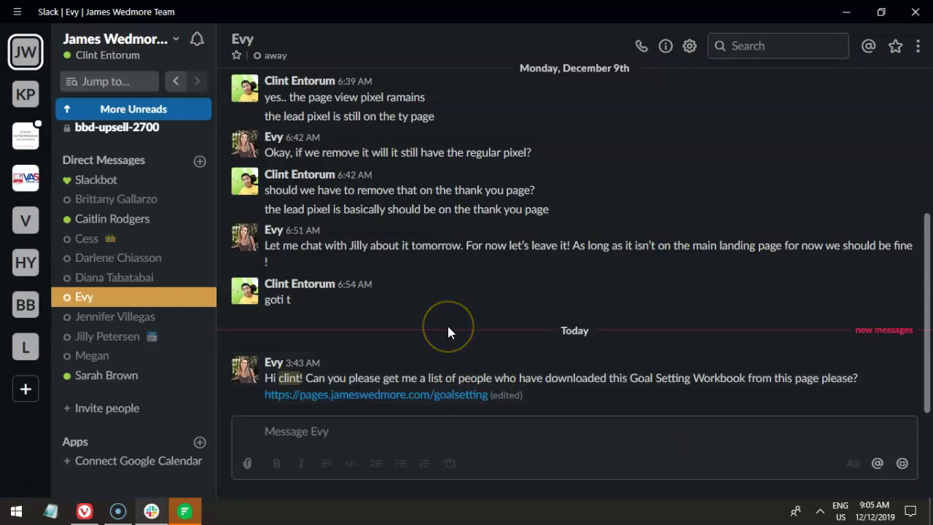
pyautogui.click(498, 107)
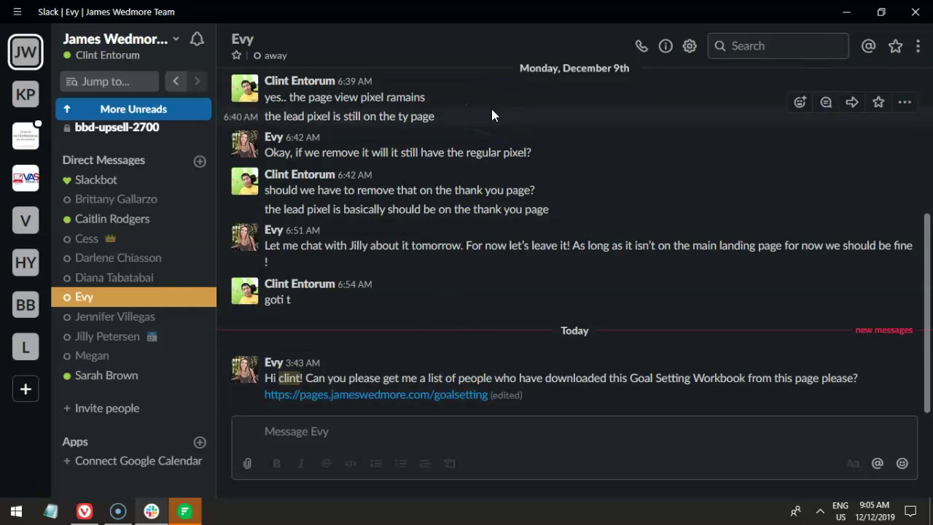
pyautogui.moveTo(496, 10); pyautogui.dragTo(930, 5)
pyautogui.doubleClick(546, 25)
pyautogui.doubleClick(558, 29)
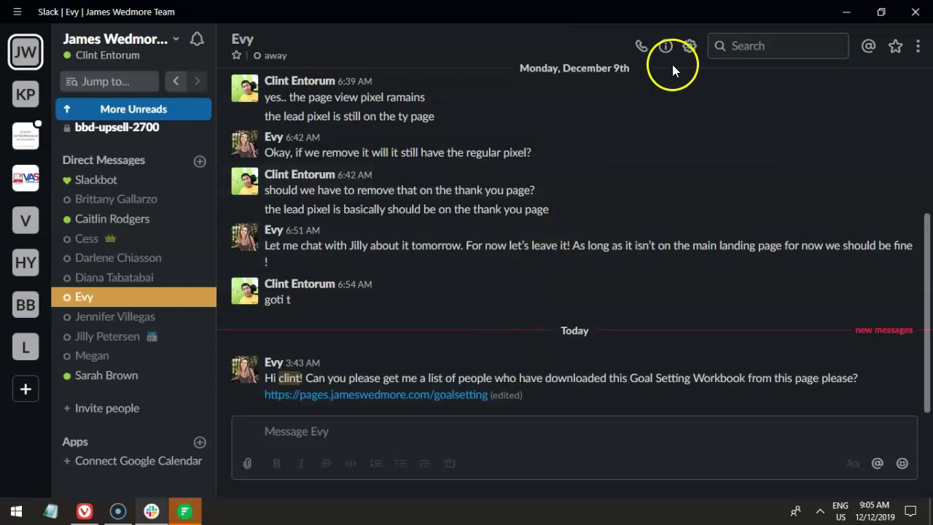
pyautogui.doubleClick(667, 18)
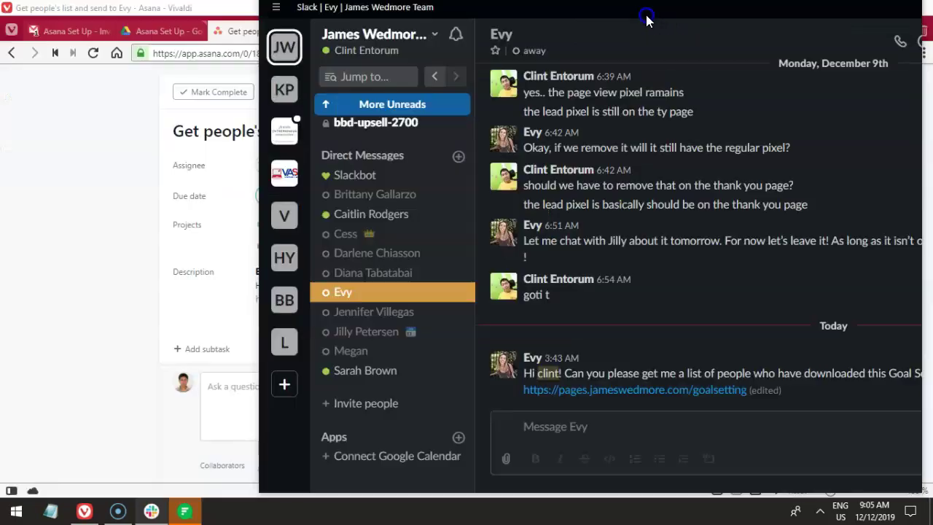
pyautogui.doubleClick(646, 18)
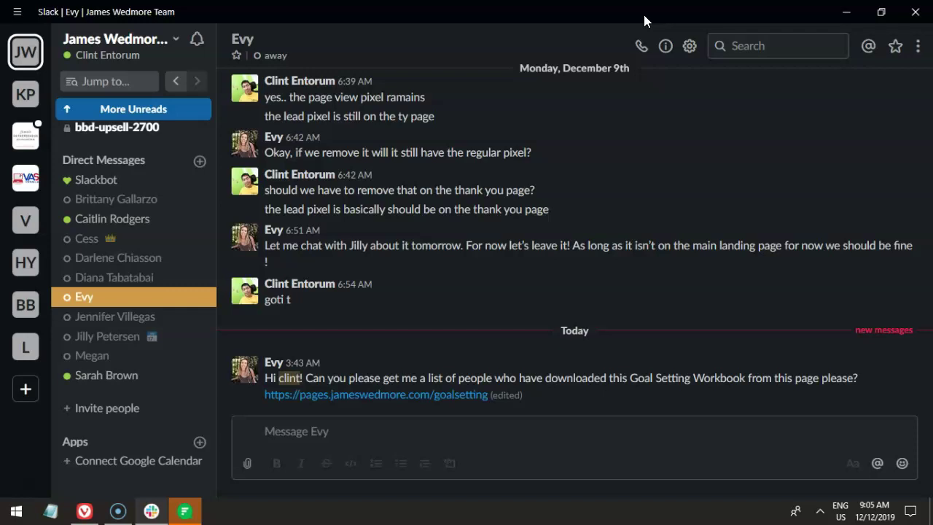
# Switch to Flock, view the Team Hub channel, and close its window.
pyautogui.click(182, 509)
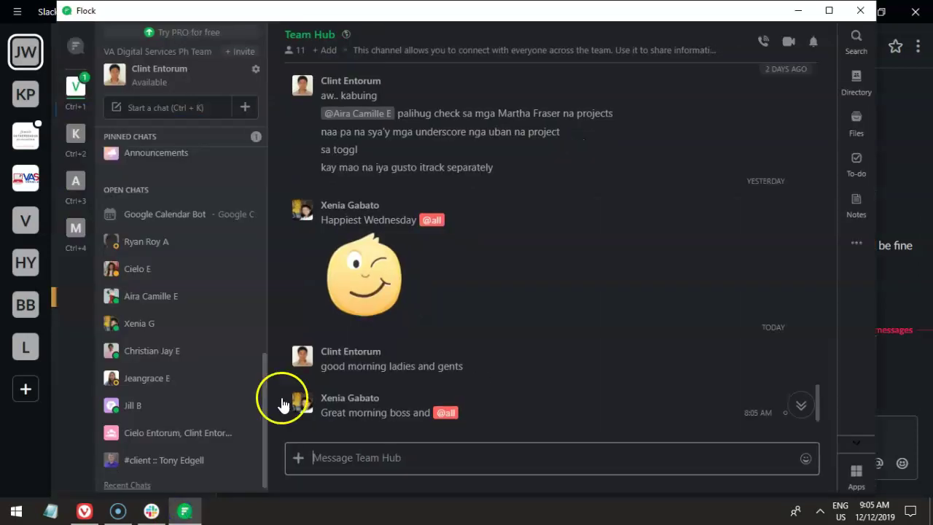
pyautogui.click(829, 10)
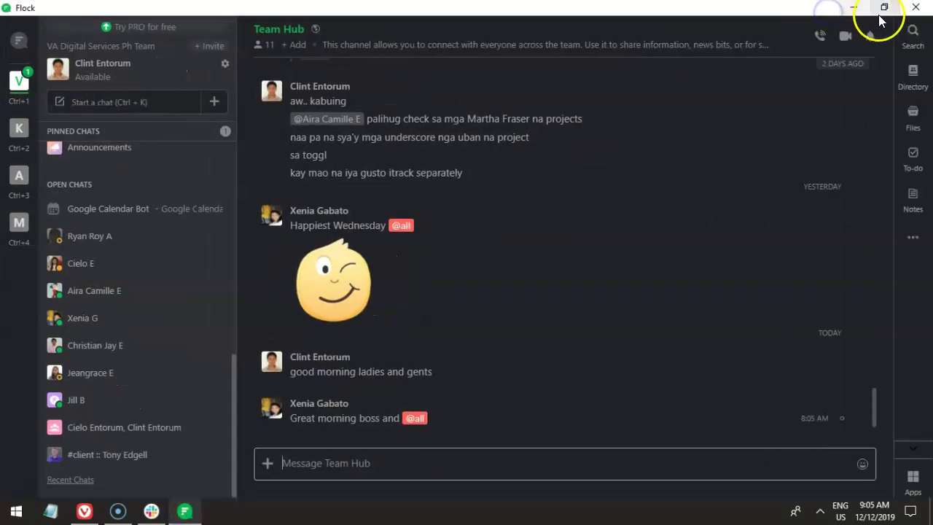
pyautogui.click(913, 8)
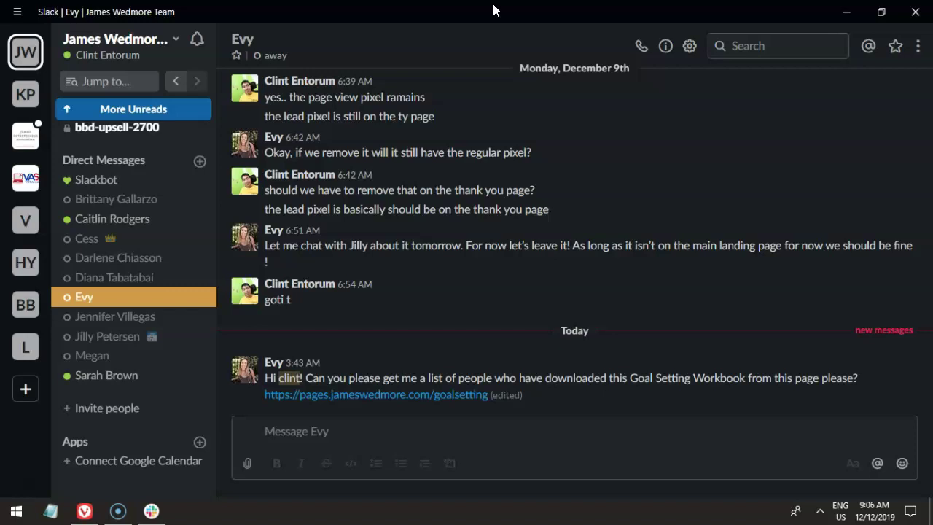
# Switch to the Asana task in Vivaldi and review its projects, due date and description.
pyautogui.moveTo(493, 10); pyautogui.dragTo(867, 46)
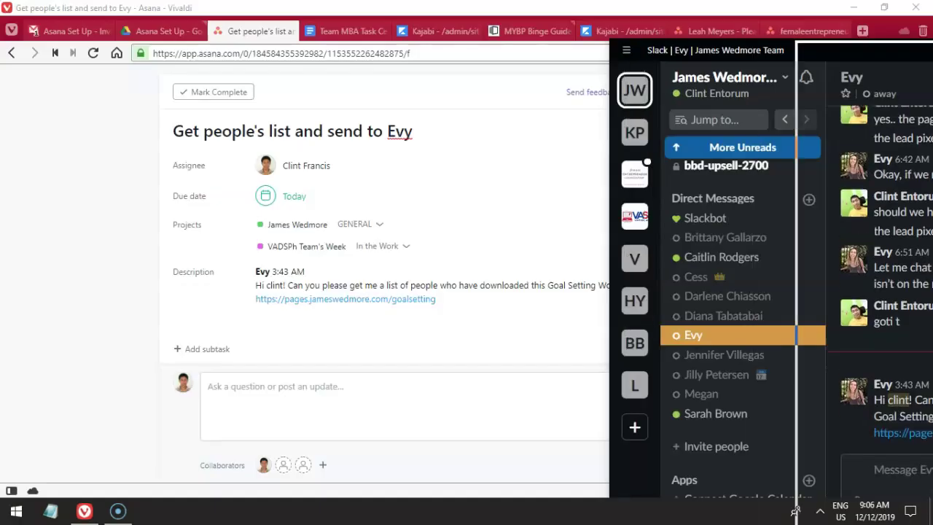
pyautogui.hotkey('alt', 'Tab')
pyautogui.moveTo(454, 246)
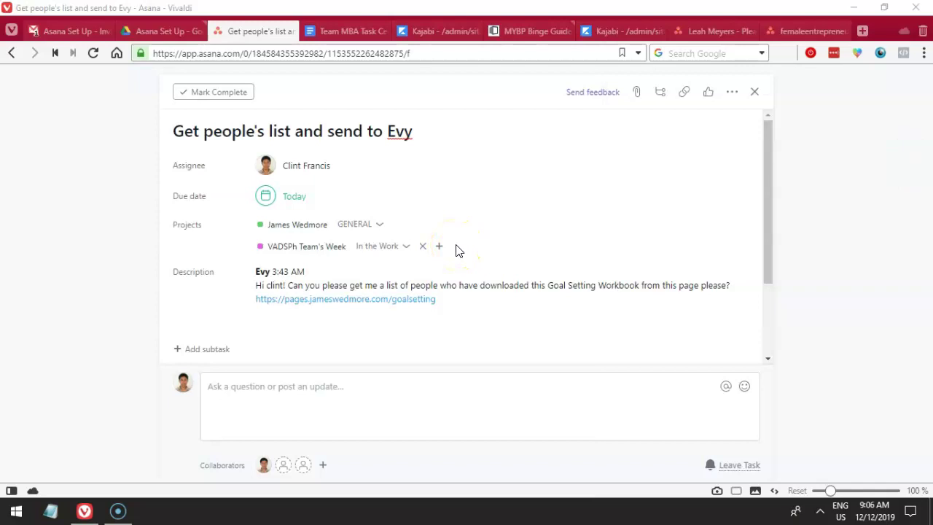
pyautogui.click(457, 252)
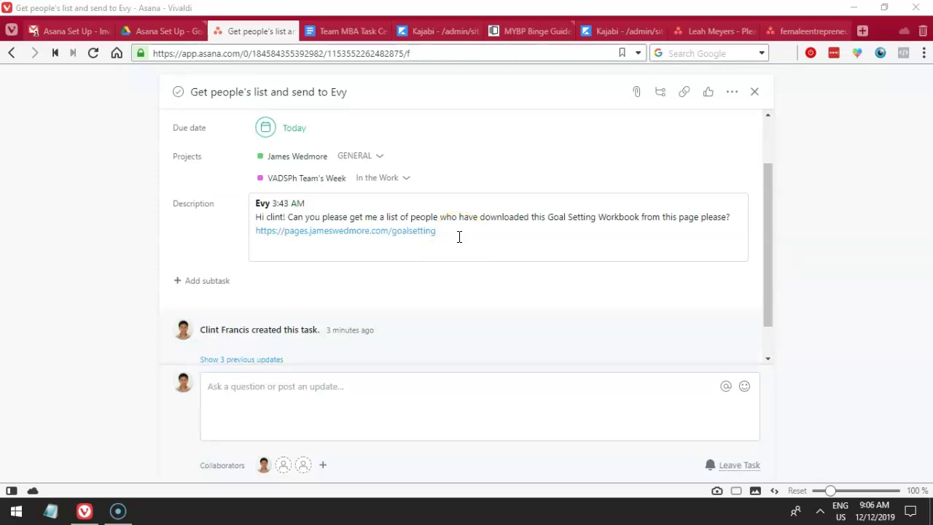
pyautogui.press('Escape')
pyautogui.click(402, 158)
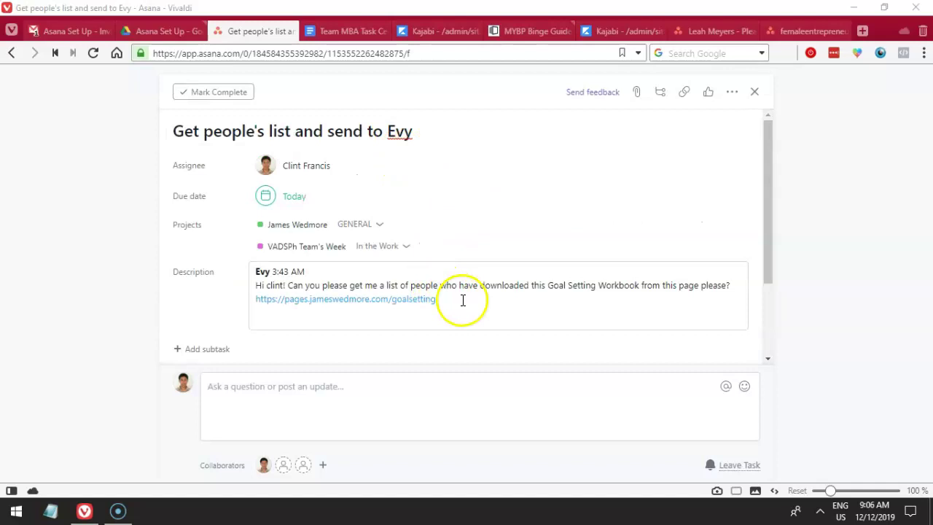
# Open the pages.jameswedmore.com/goalsetting link from the task description in a new tab.
pyautogui.moveTo(462, 299); pyautogui.dragTo(229, 299)
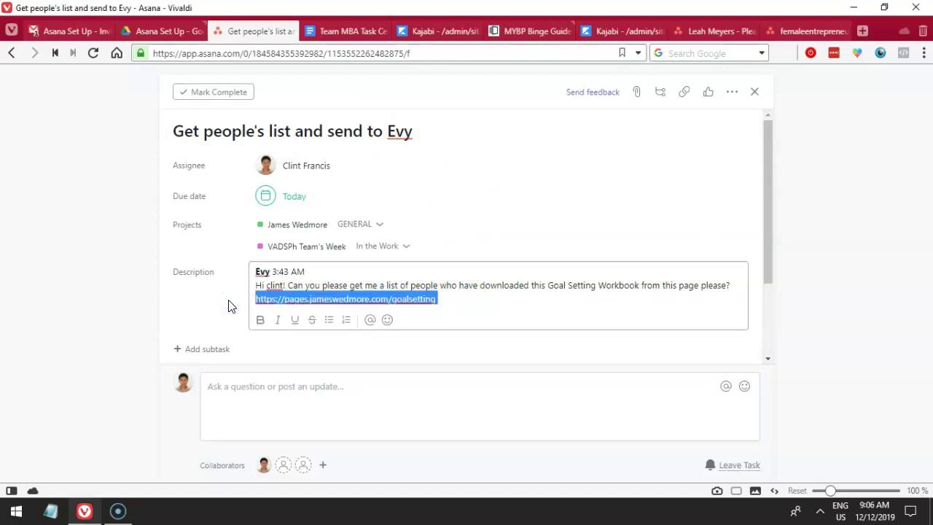
pyautogui.click(456, 298)
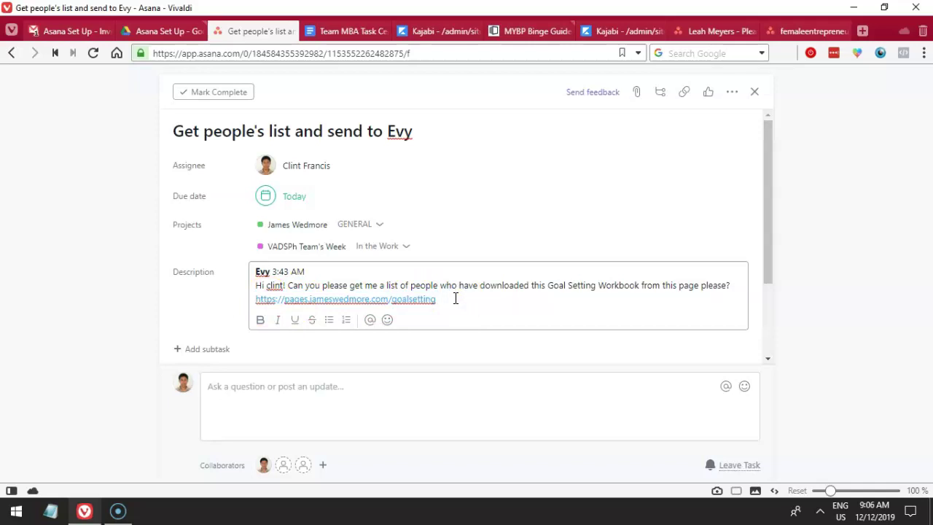
pyautogui.moveTo(455, 299); pyautogui.dragTo(202, 310)
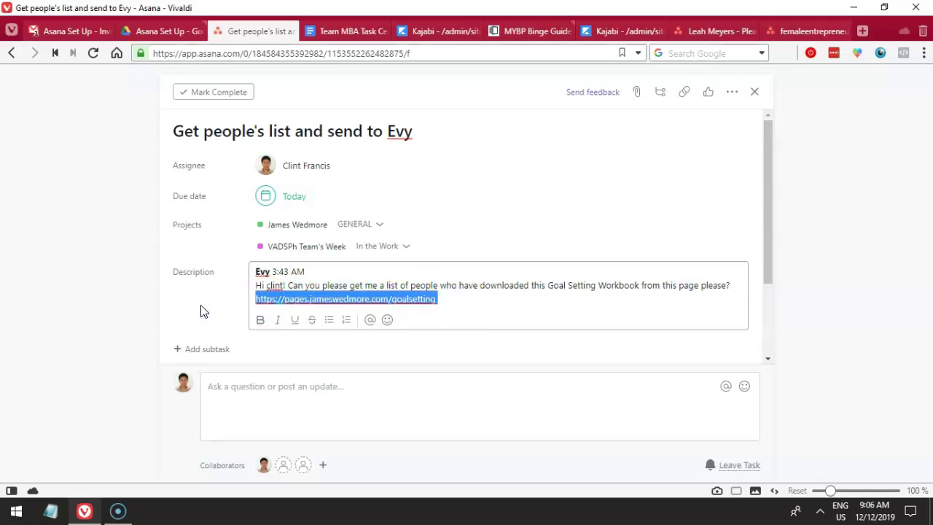
pyautogui.scroll(-1, 203, 309)
pyautogui.click(224, 269)
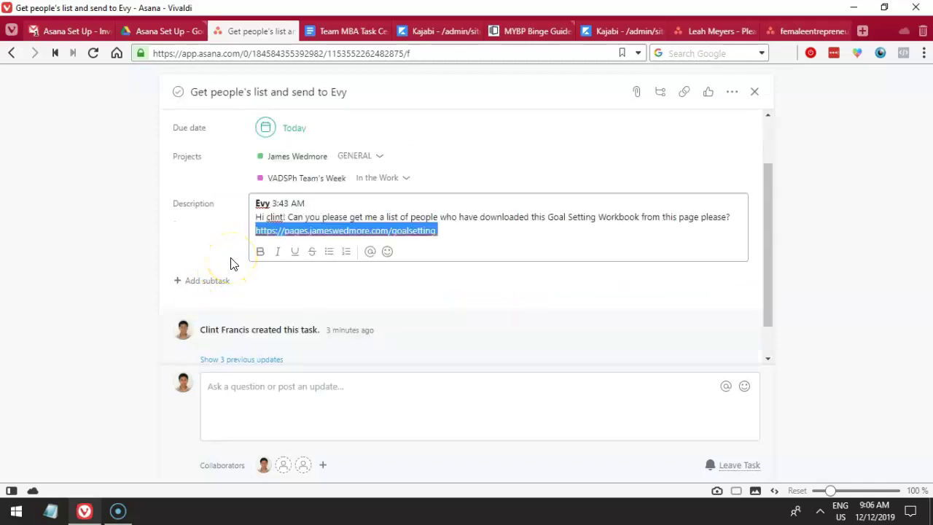
pyautogui.click(464, 233)
pyautogui.moveTo(464, 233); pyautogui.dragTo(255, 247)
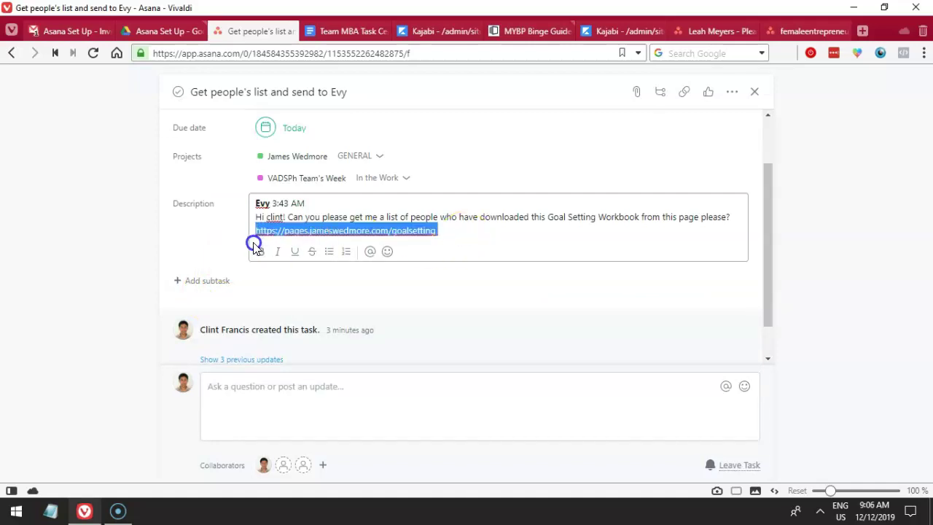
pyautogui.click(303, 232)
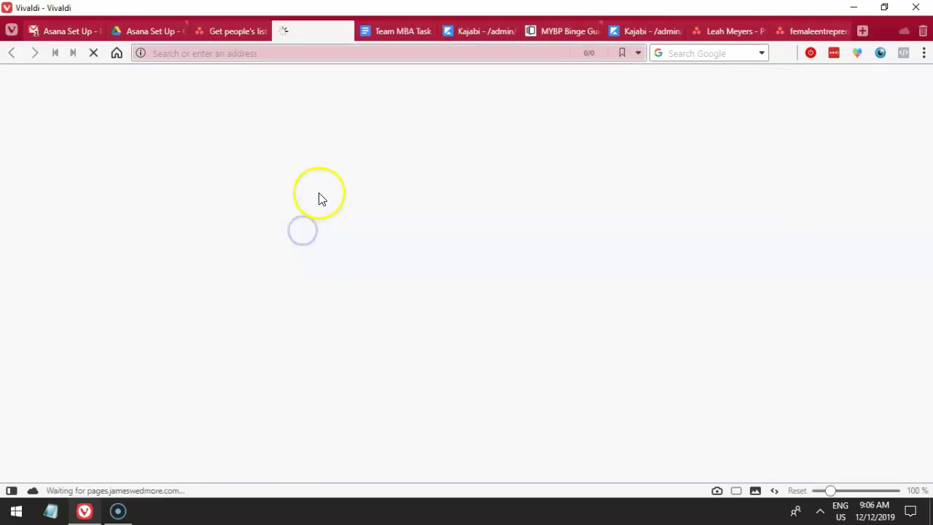
# Examine the goal setting landing page and its workbook download opt-in form, closing the form without submitting it.
pyautogui.scroll(-4, 342, 218)
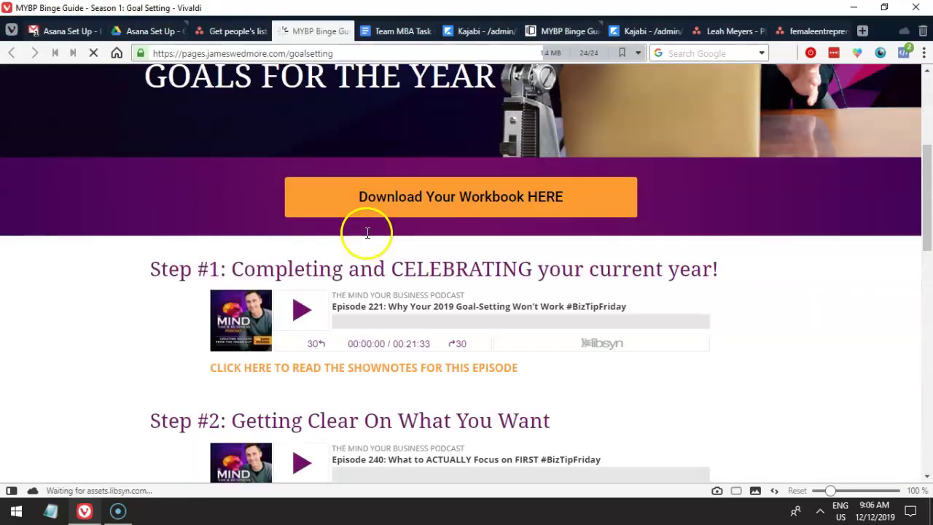
pyautogui.click(400, 200)
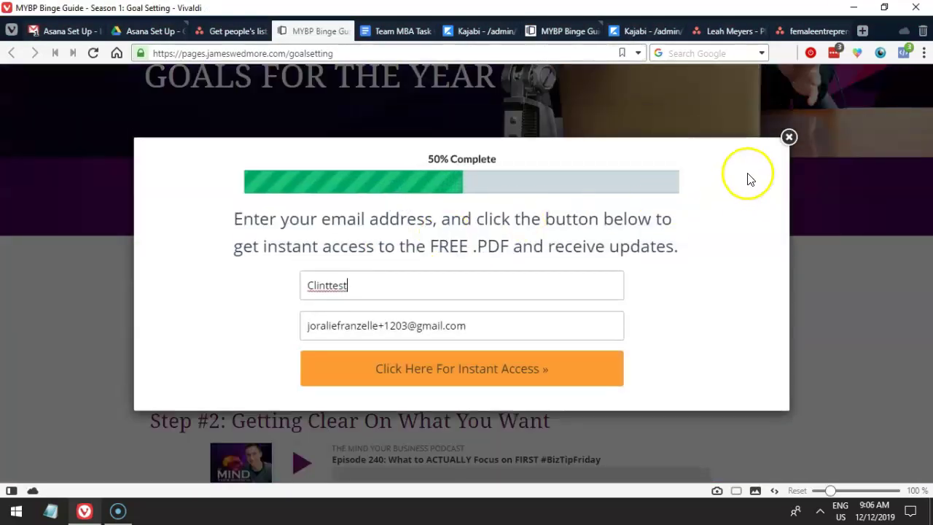
pyautogui.click(788, 139)
pyautogui.scroll(4, 490, 239)
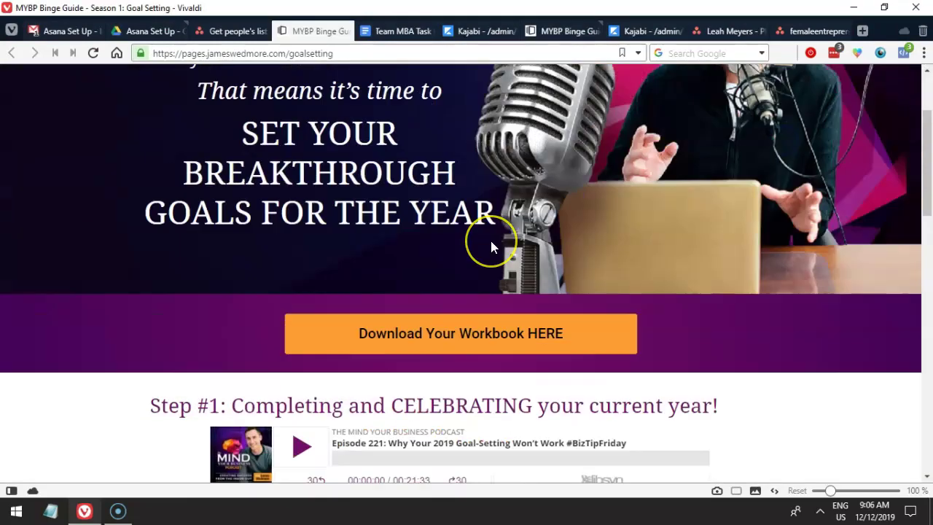
pyautogui.scroll(-5, 491, 241)
pyautogui.scroll(5, 490, 242)
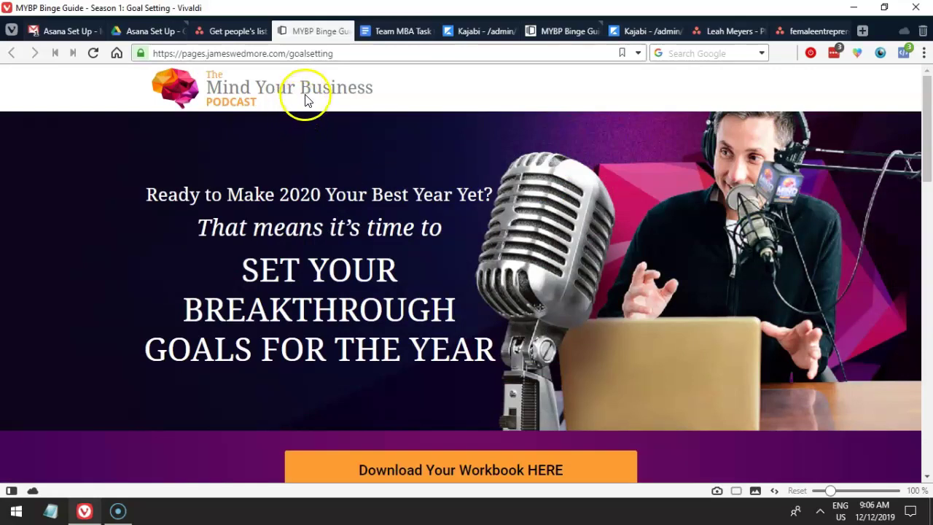
# Go to instapage.com and log in with the saved account credentials.
pyautogui.click(344, 53)
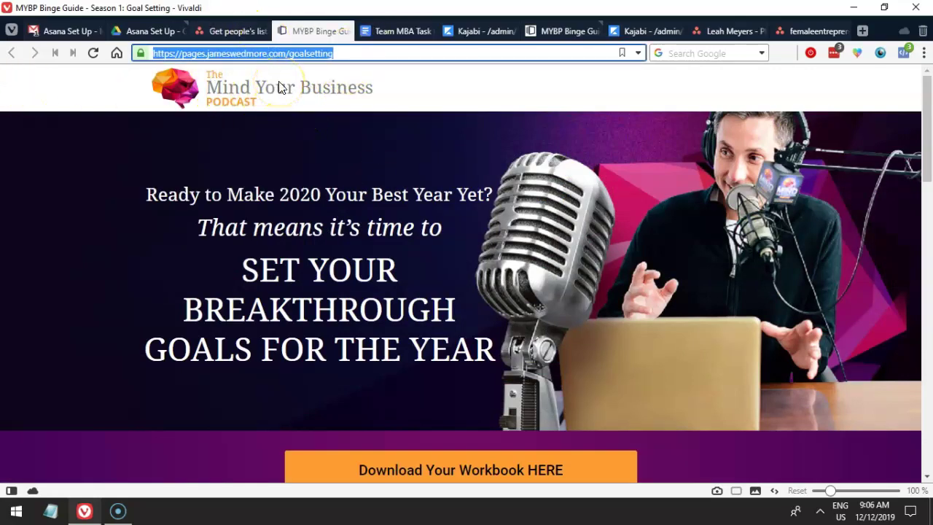
pyautogui.write('instapage.com')
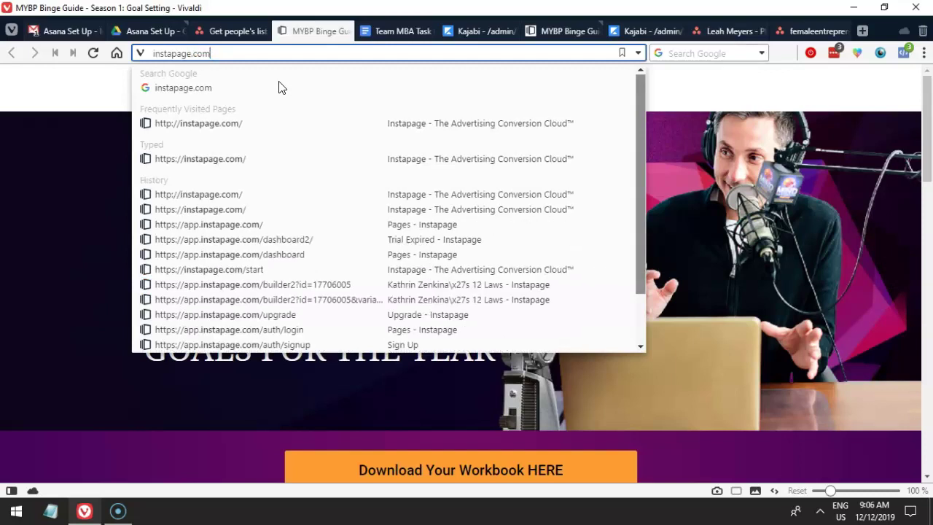
pyautogui.press('Return')
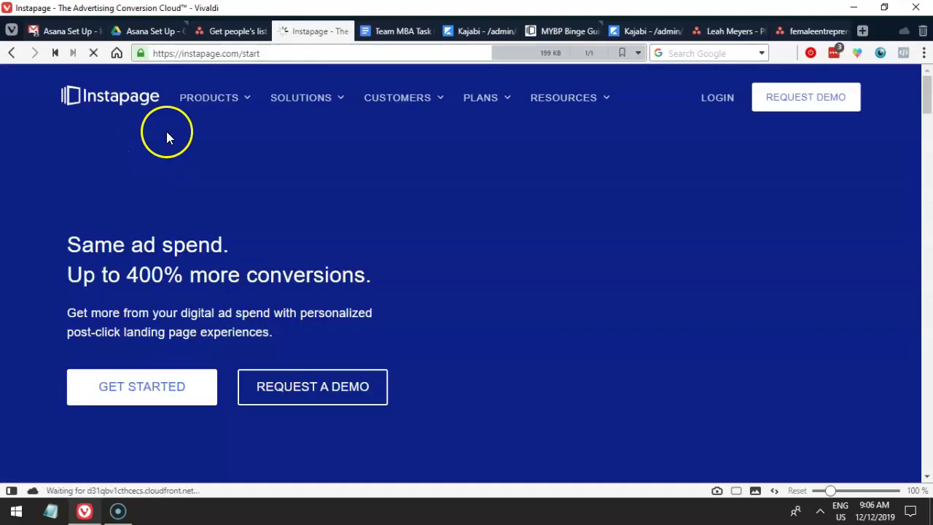
pyautogui.click(406, 160)
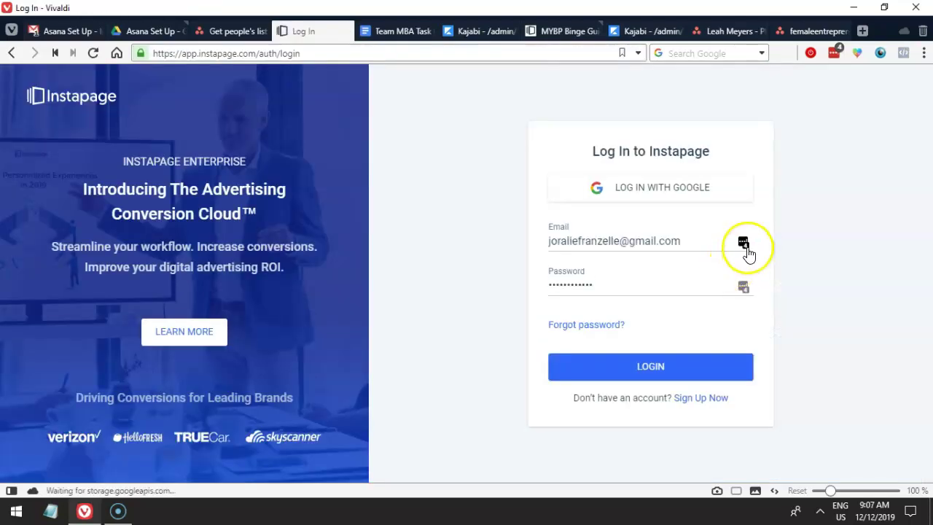
pyautogui.click(648, 367)
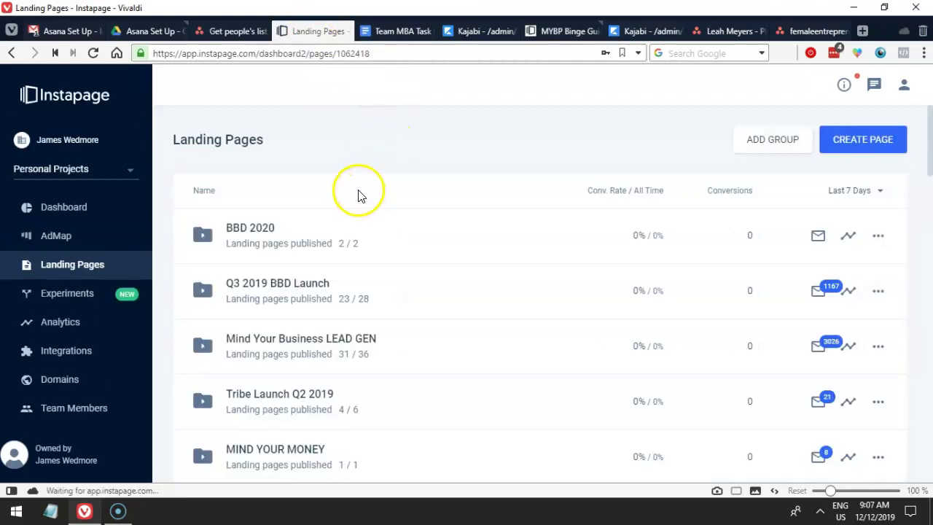
# Recheck the goal setting page link in the Asana task and return to the Instapage landing pages list.
pyautogui.moveTo(234, 33)
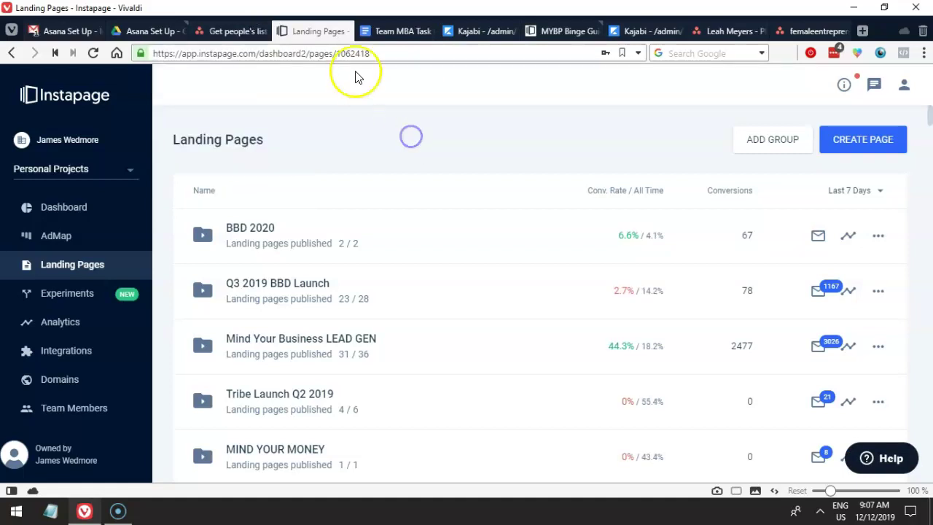
pyautogui.moveTo(393, 35)
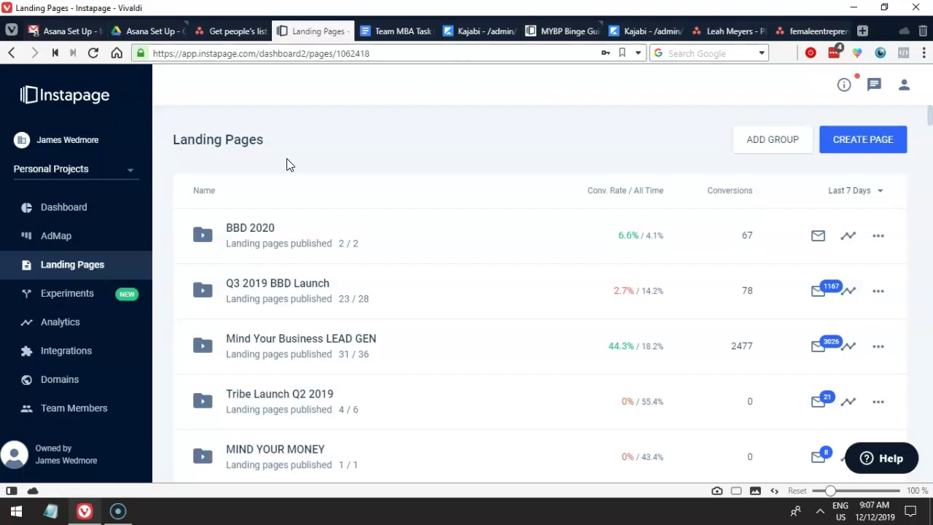
pyautogui.click(224, 31)
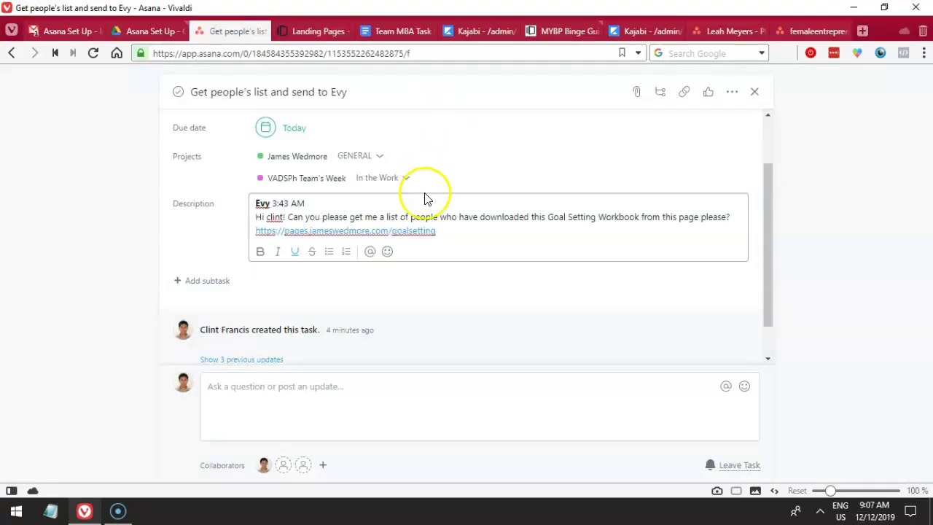
pyautogui.moveTo(463, 232); pyautogui.dragTo(255, 231)
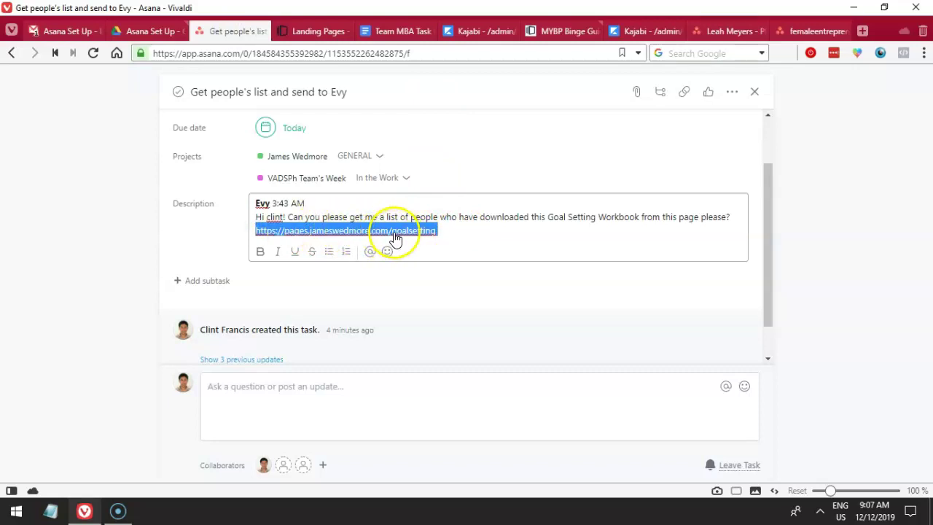
pyautogui.click(310, 33)
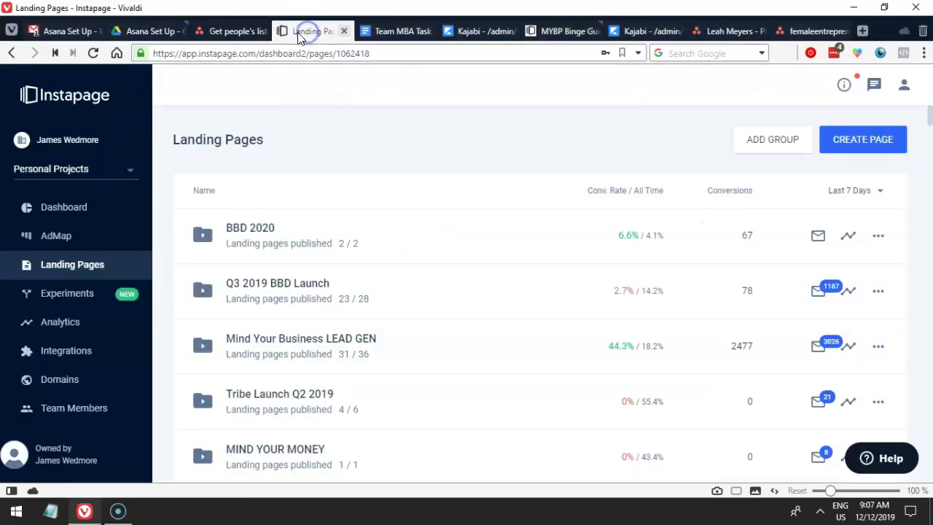
# Recheck the goal setting link in the Asana task and look through the first landing page groups in Instapage.
pyautogui.click(237, 31)
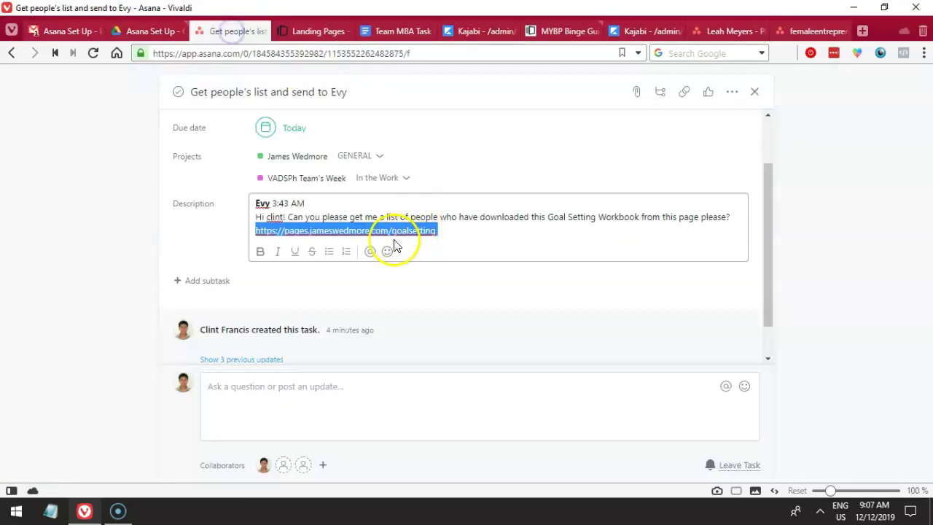
pyautogui.click(292, 20)
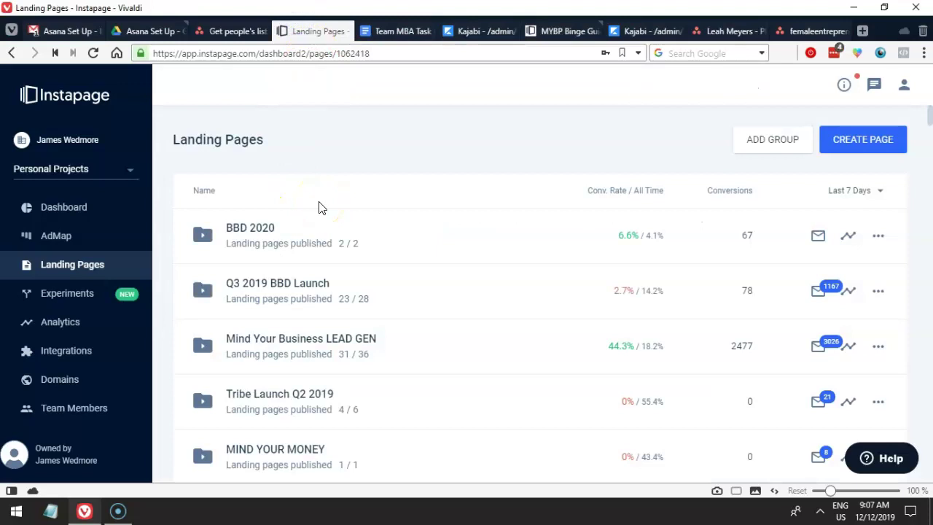
pyautogui.scroll(-1, 319, 208)
pyautogui.scroll(-1, 318, 208)
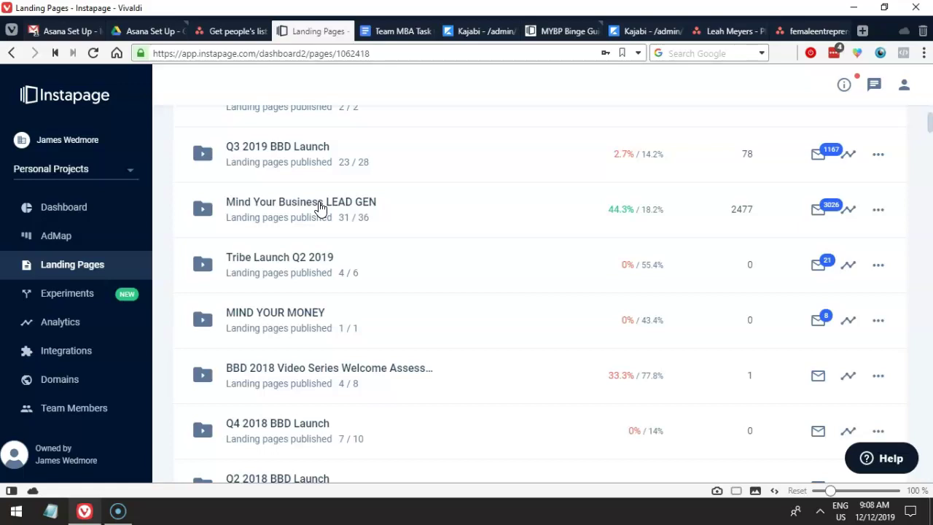
pyautogui.scroll(2, 319, 208)
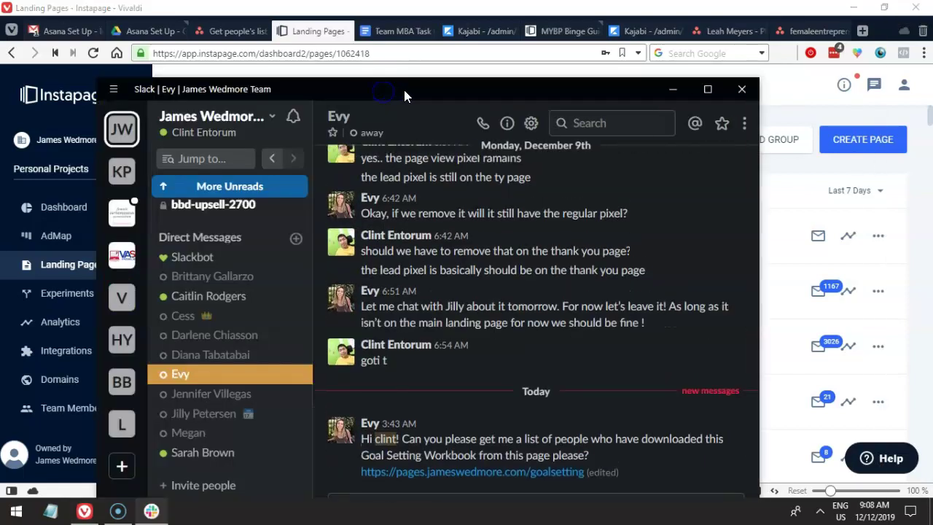
# Review the Slack message requesting the Goal Setting Workbook download list and return to the Instapage landing pages.
pyautogui.doubleClick(404, 89)
pyautogui.tripleClick(321, 374)
pyautogui.moveTo(321, 374); pyautogui.dragTo(265, 358)
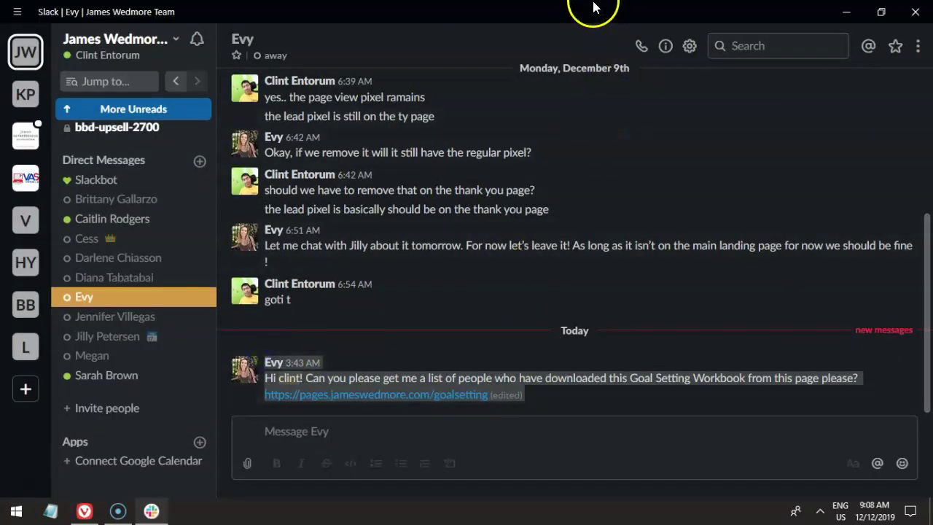
pyautogui.click(476, 333)
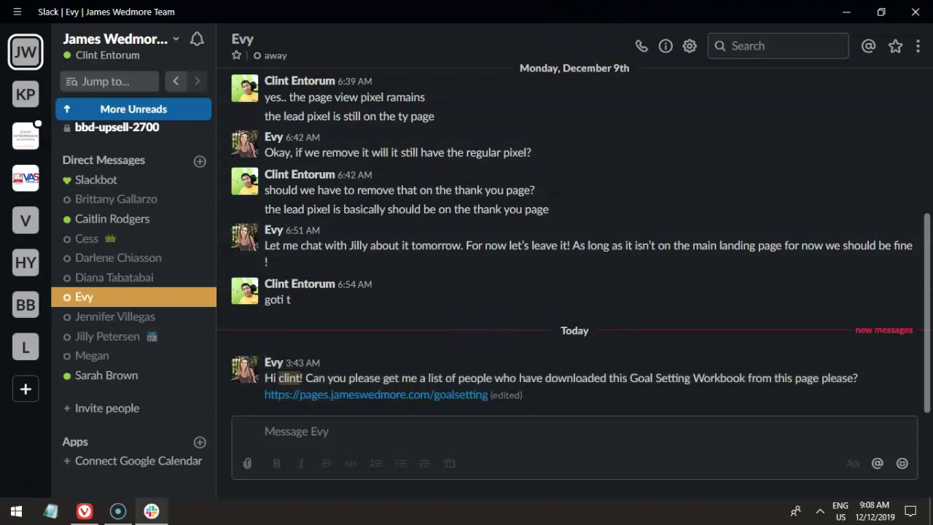
pyautogui.moveTo(656, 10); pyautogui.dragTo(920, 40)
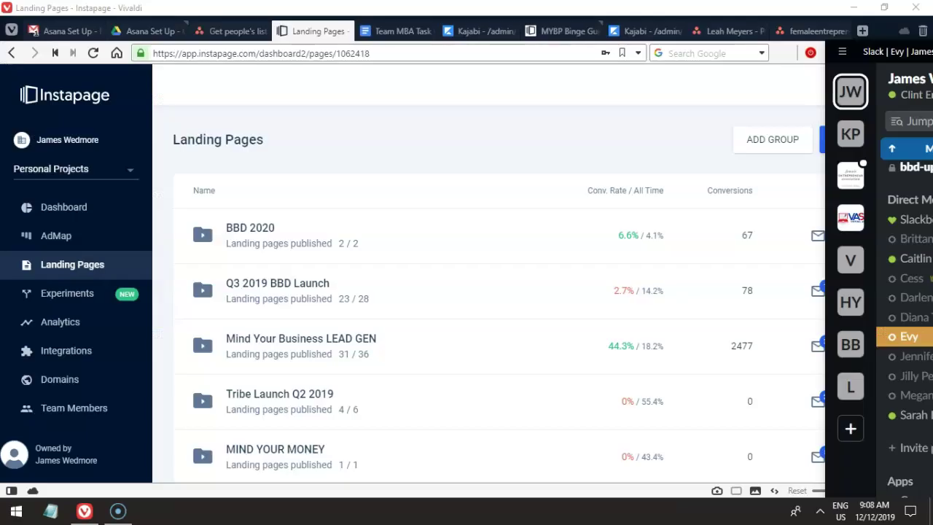
pyautogui.click(557, 111)
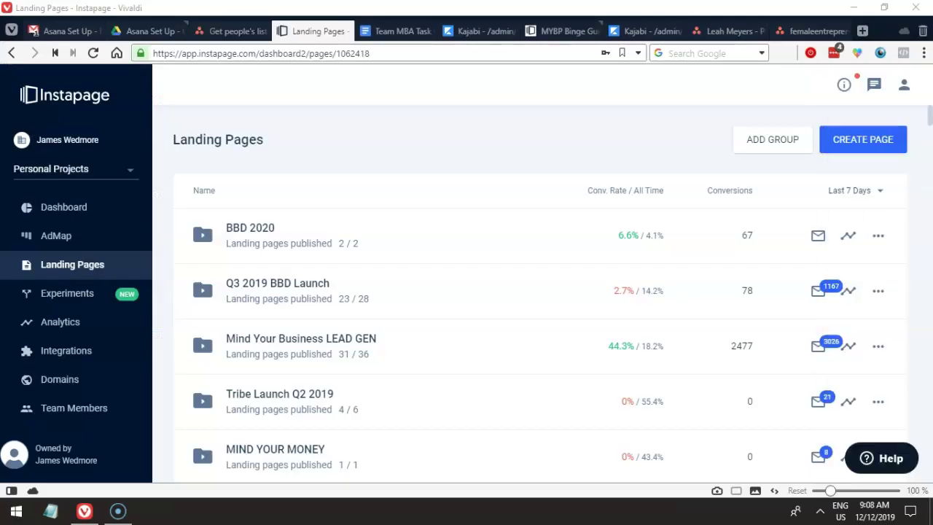
pyautogui.click(416, 154)
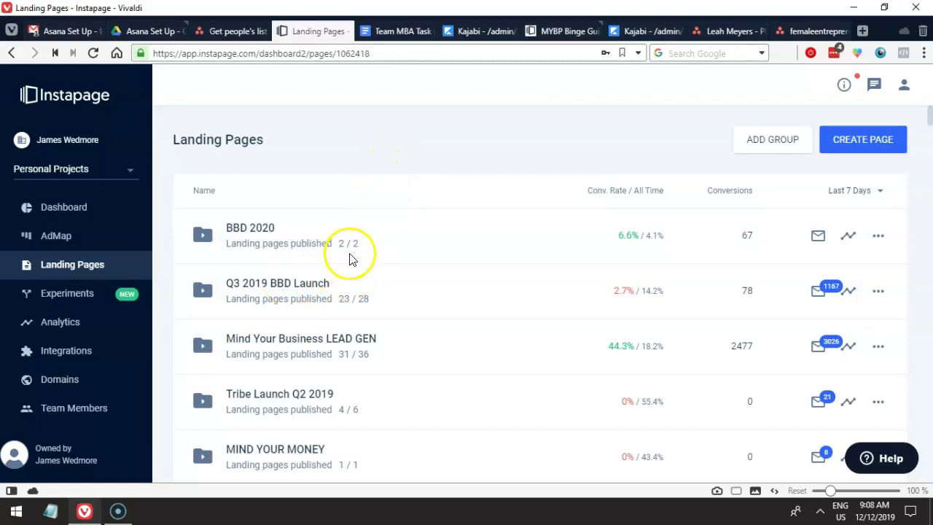
# Expand the Q3 2019 BBD Launch group and search the landing pages list for "goal".
pyautogui.scroll(-1, 350, 258)
pyautogui.click(287, 220)
pyautogui.click(256, 221)
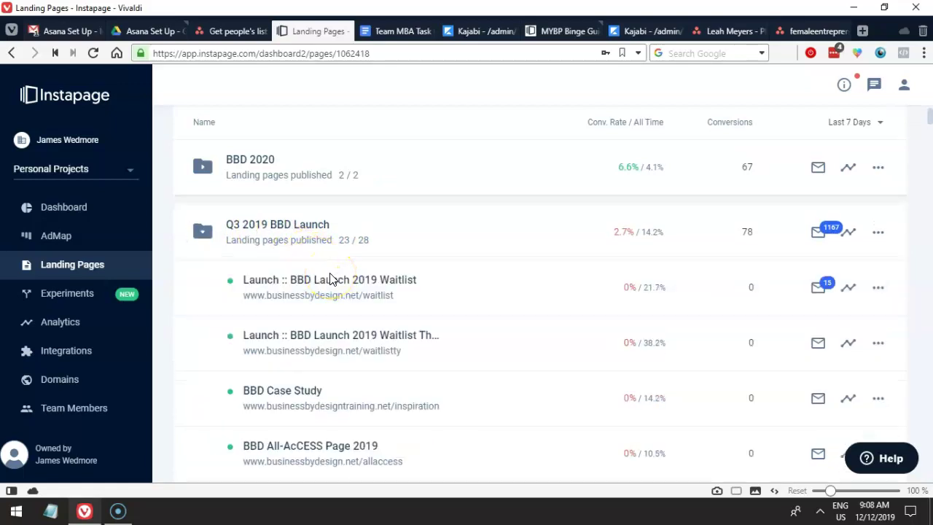
pyautogui.hotkey('ctrl', 'f')
pyautogui.write('goal')
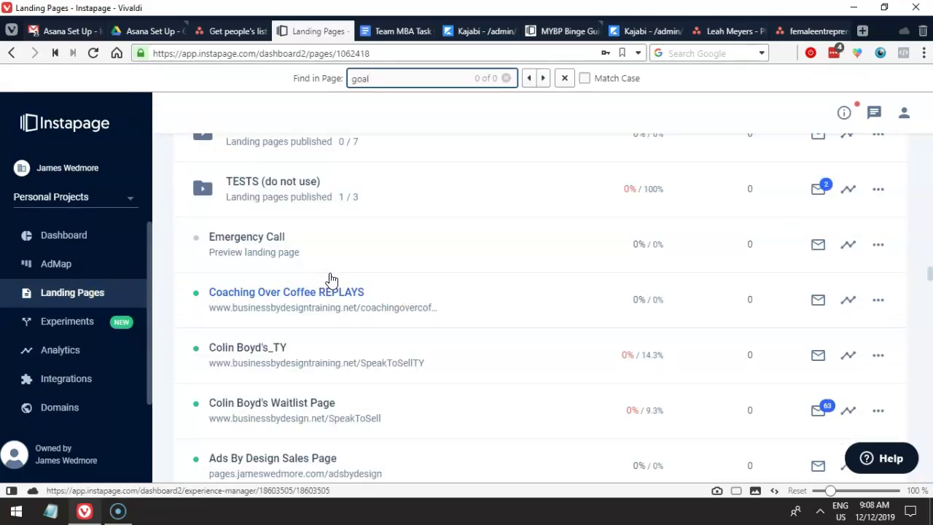
pyautogui.click(408, 366)
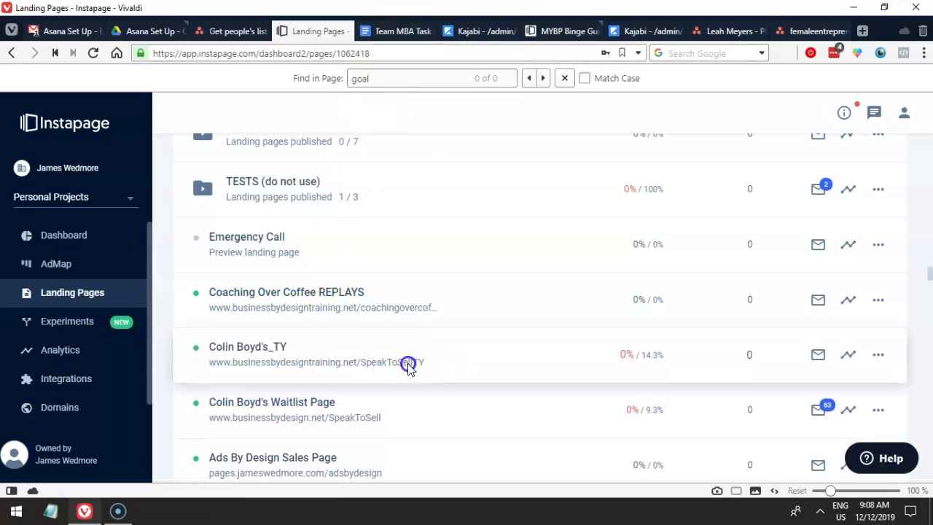
pyautogui.click(383, 362)
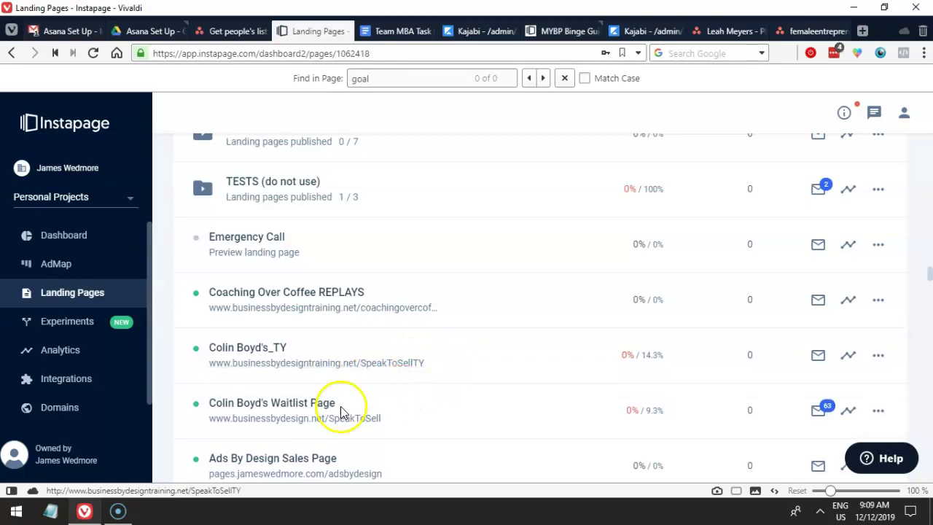
# Recheck the "goalsetting" ending of the link in the Asana task and close the page search in Instapage.
pyautogui.click(227, 31)
pyautogui.moveTo(441, 231); pyautogui.dragTo(392, 231)
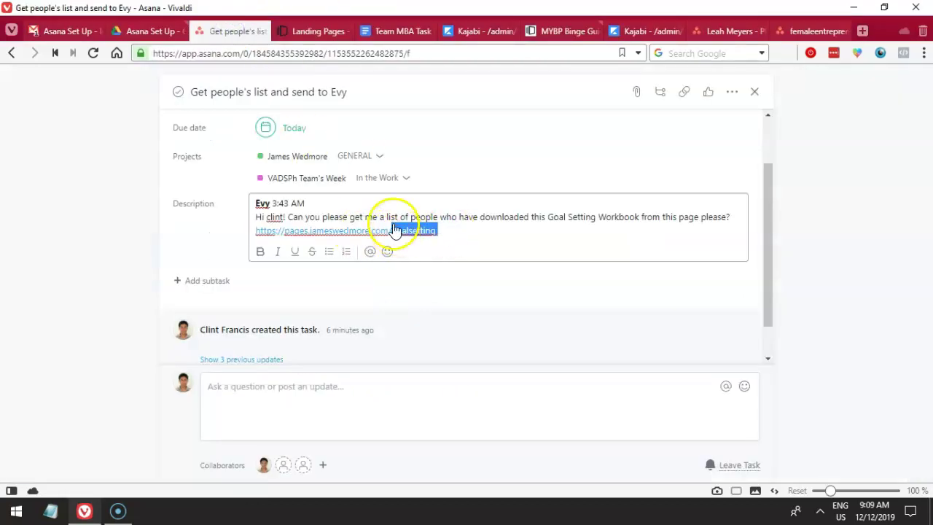
pyautogui.click(303, 30)
pyautogui.scroll(5, 300, 247)
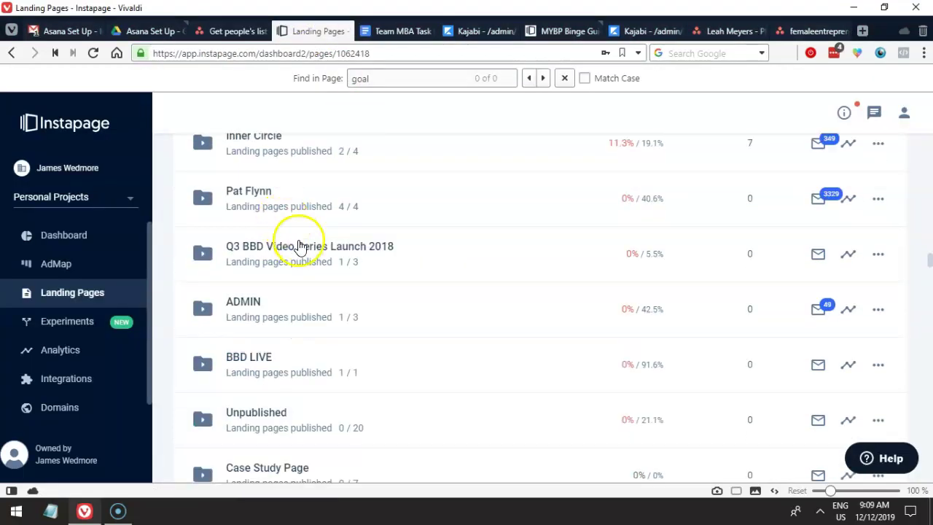
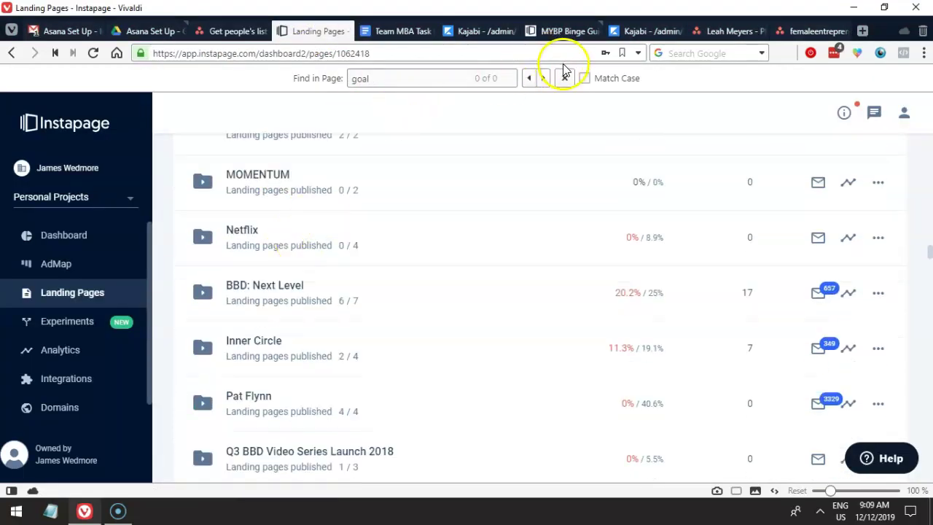
pyautogui.click(566, 77)
pyautogui.hotkey('ctrl', 'f')
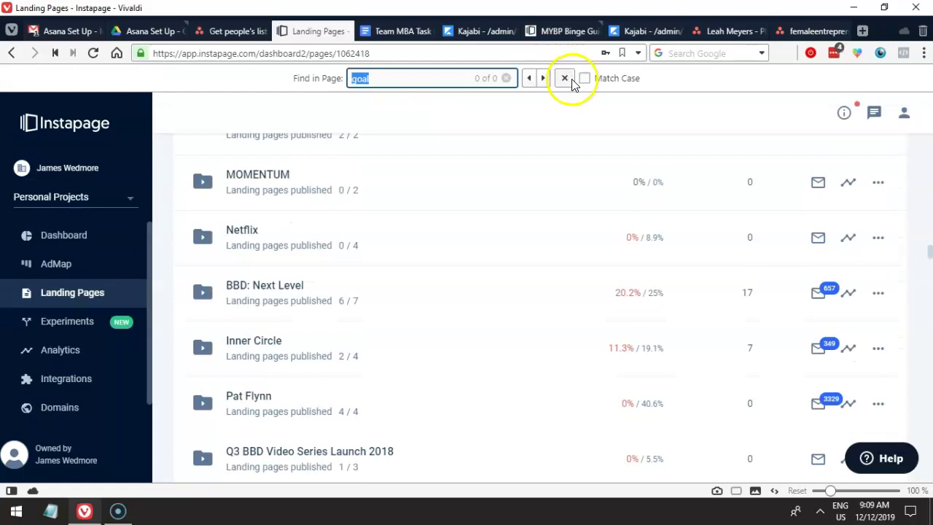
pyautogui.click(565, 77)
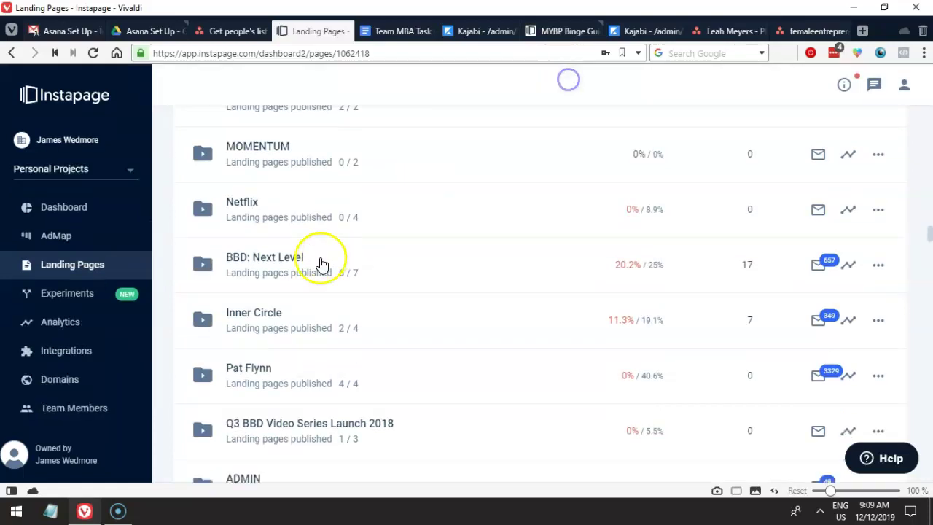
# Collapse the Q3 2019 BBD Launch group, then briefly expand and collapse the BBD 2020 group.
pyautogui.scroll(10, 292, 260)
pyautogui.scroll(5, 278, 250)
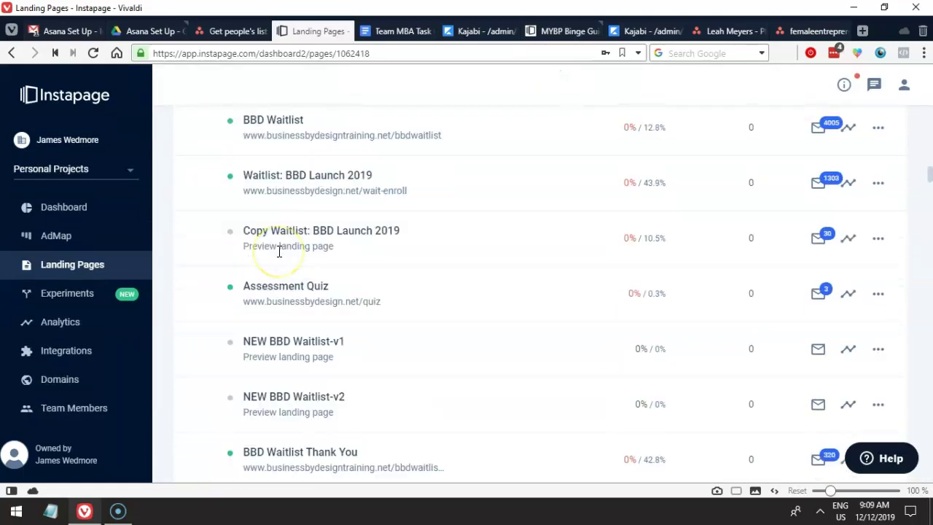
pyautogui.scroll(5, 279, 254)
pyautogui.scroll(5, 279, 257)
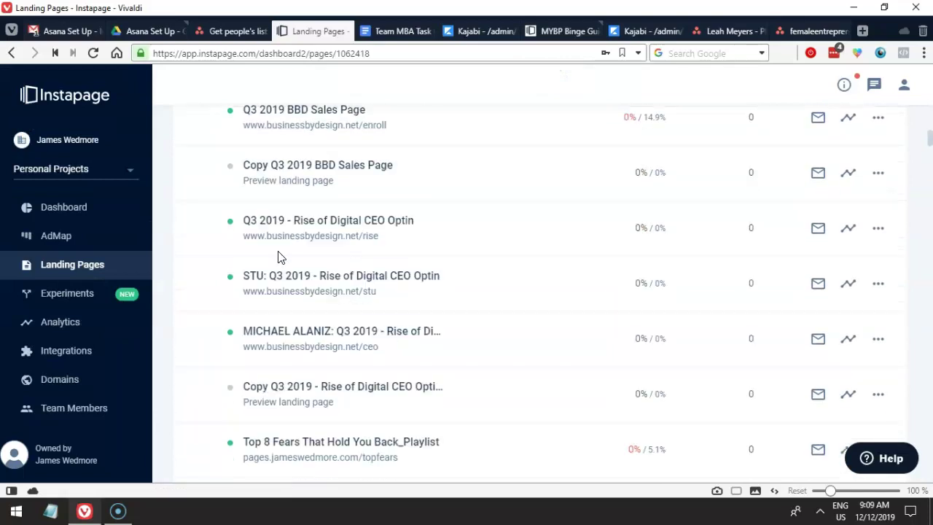
pyautogui.scroll(10, 280, 256)
pyautogui.click(273, 296)
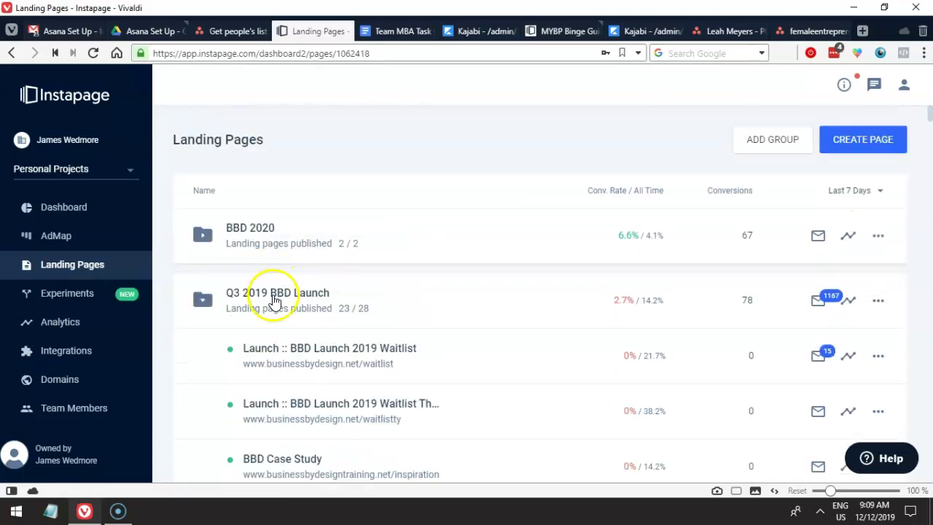
pyautogui.click(256, 232)
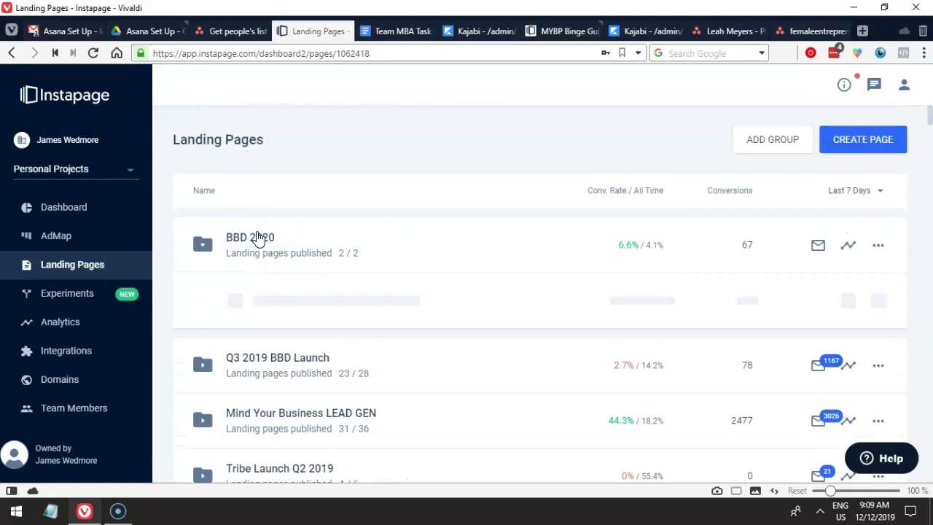
pyautogui.click(260, 237)
# Search the landing pages list for "mind" and expand the Mind Your Business LEAD GEN group.
pyautogui.scroll(-2, 302, 264)
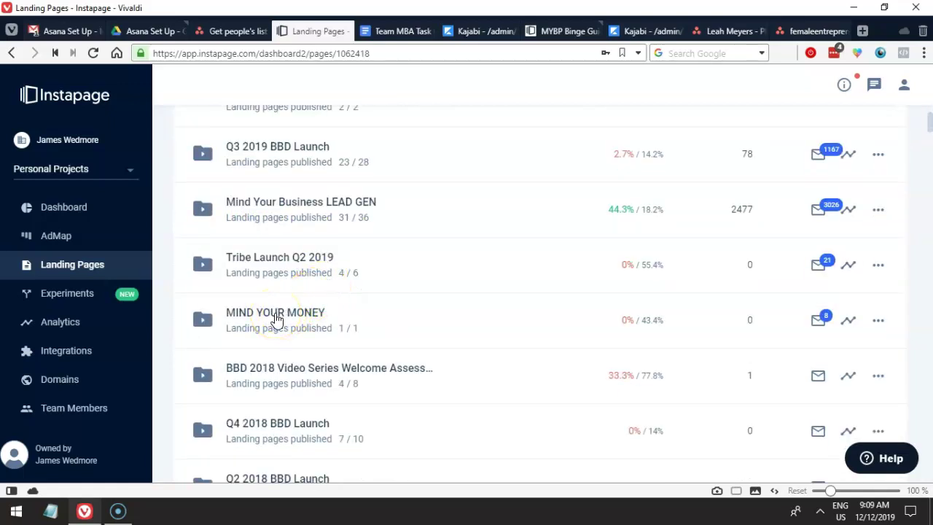
pyautogui.scroll(-1, 276, 320)
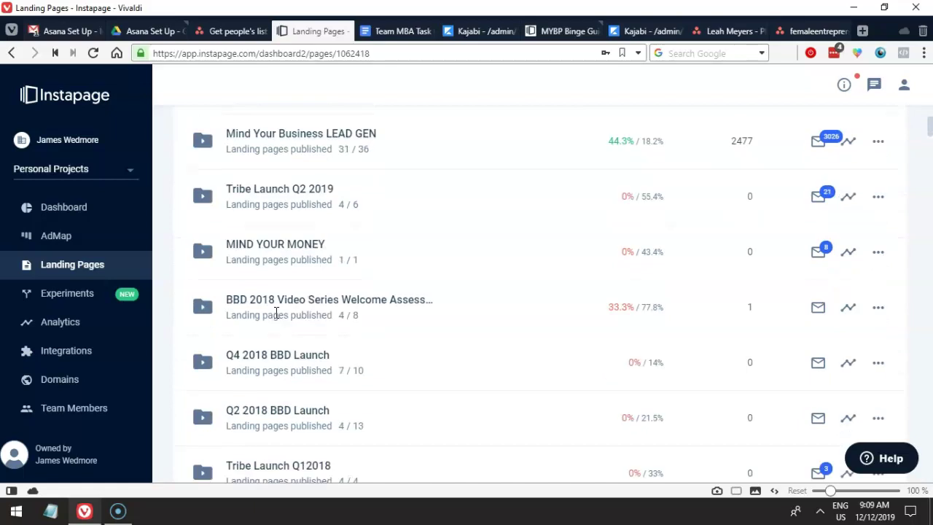
pyautogui.hotkey('ctrl', 'f')
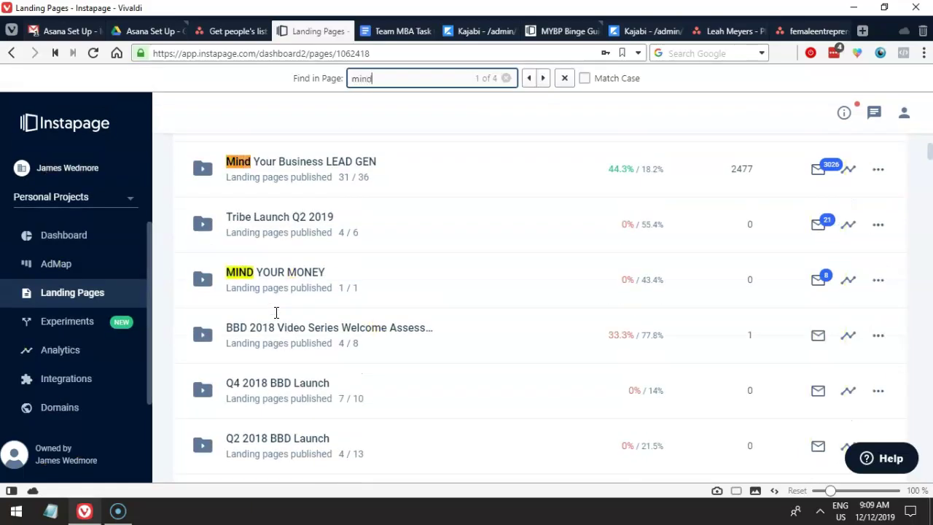
pyautogui.click(286, 162)
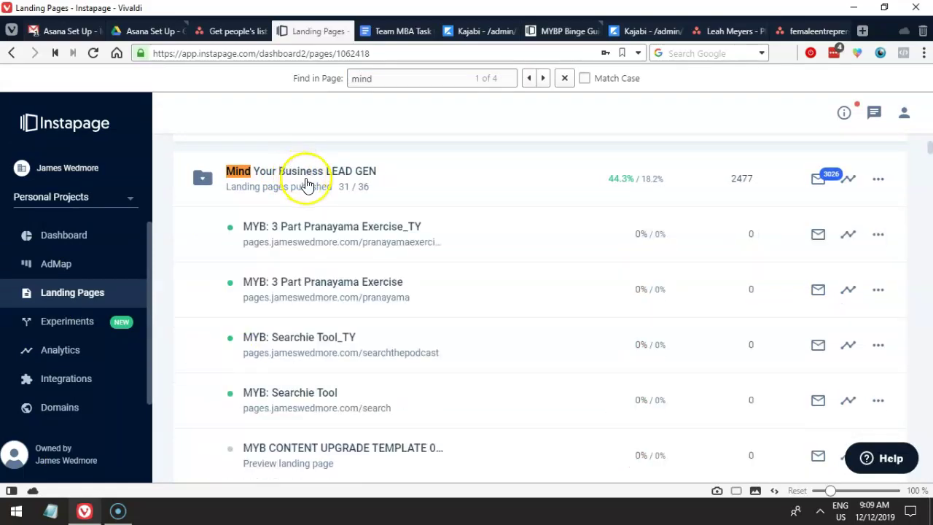
# Open the goal setting link from the Asana task, check the podcast name in its header, and return to Instapage.
pyautogui.click(229, 30)
pyautogui.moveTo(458, 235); pyautogui.dragTo(359, 232)
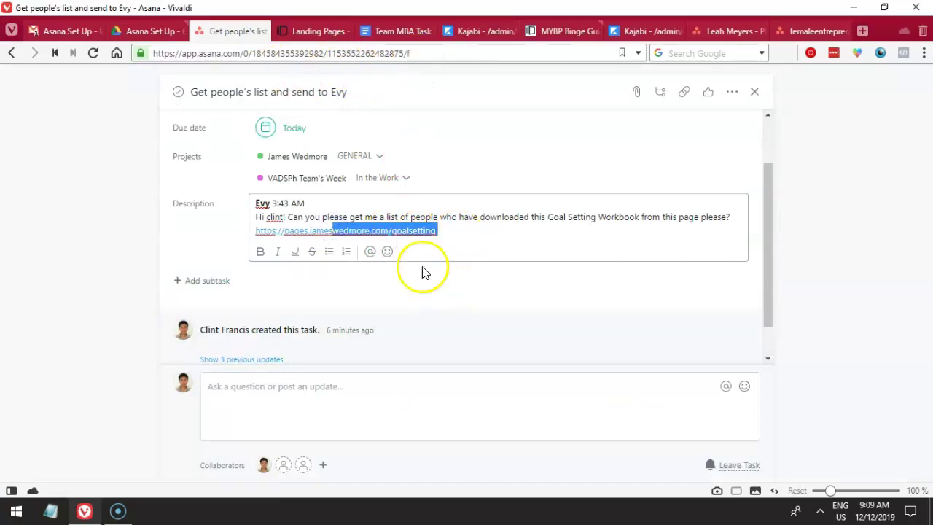
pyautogui.click(367, 231)
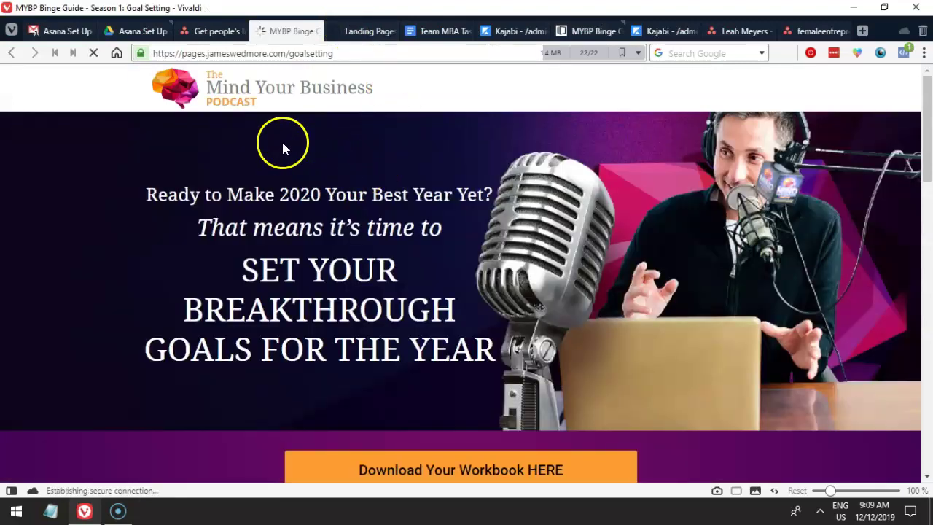
pyautogui.moveTo(323, 98); pyautogui.dragTo(203, 83)
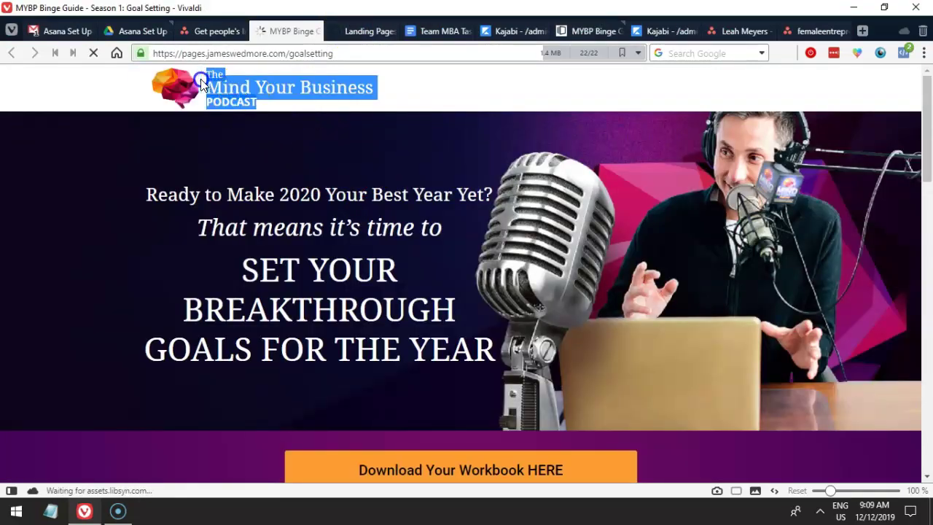
pyautogui.click(356, 31)
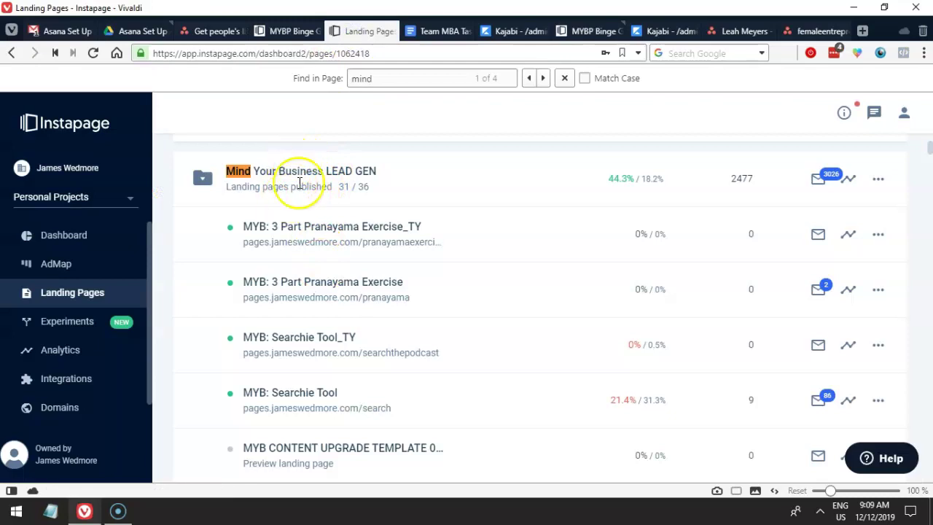
# Search the expanded group for "goal" and open the landing page MYBP Binge Guide - Season 1: Goal Setting.
pyautogui.hotkey('ctrl', 'f')
pyautogui.write('goal')
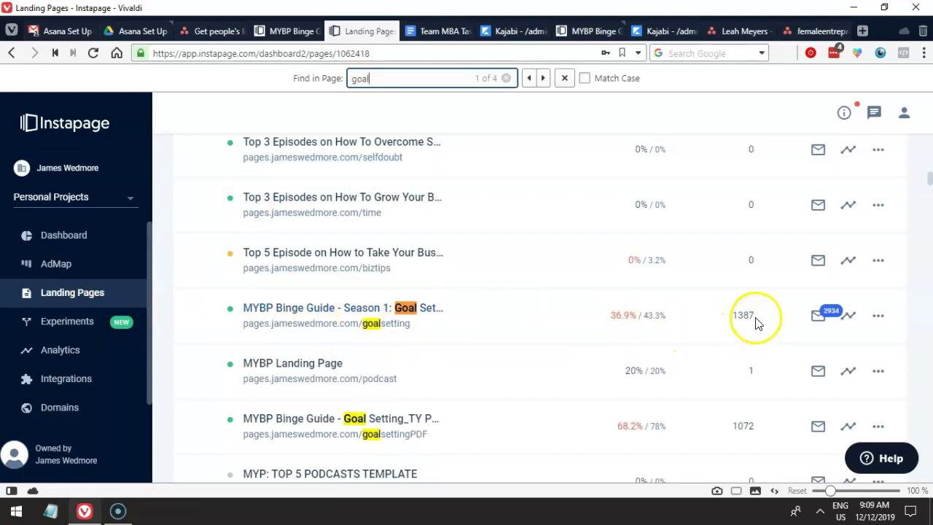
pyautogui.click(407, 309)
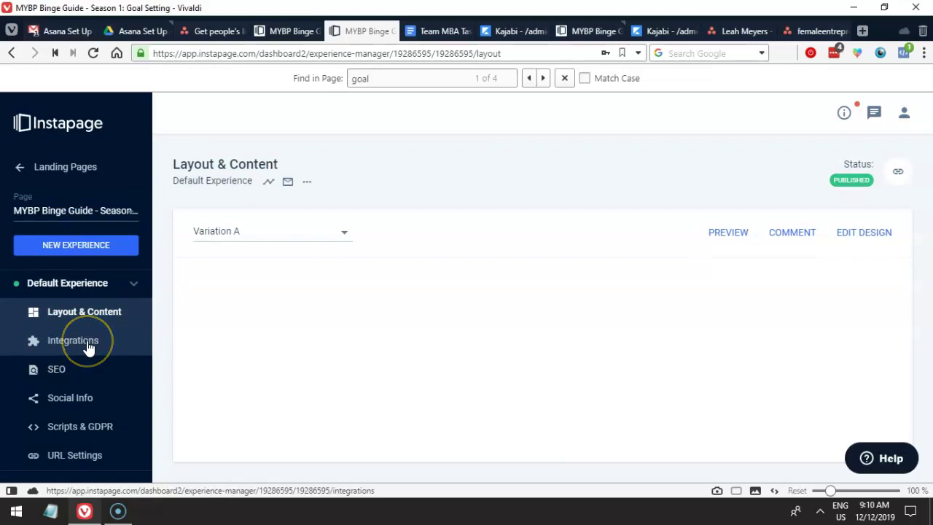
# Reread the request for a list of people in the Asana task and switch to the live goal setting page.
pyautogui.click(213, 31)
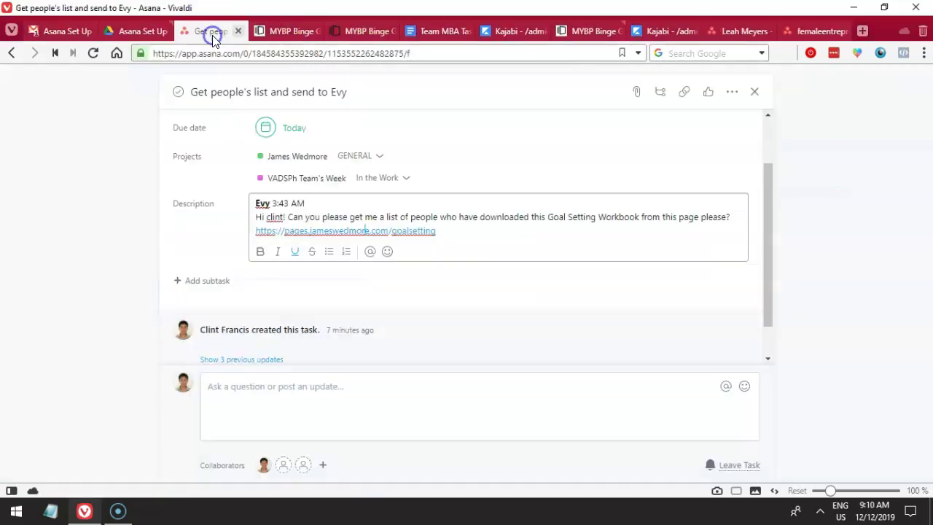
pyautogui.moveTo(377, 218); pyautogui.dragTo(439, 216)
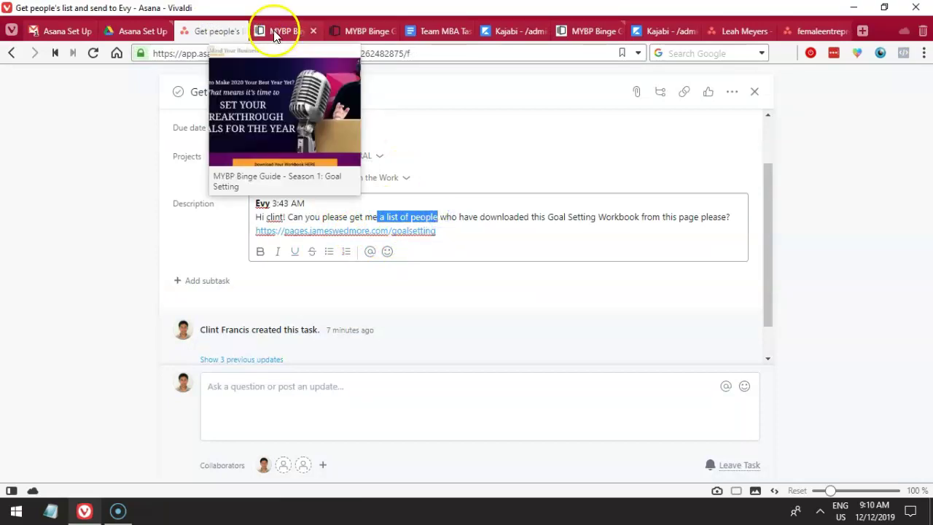
pyautogui.click(276, 33)
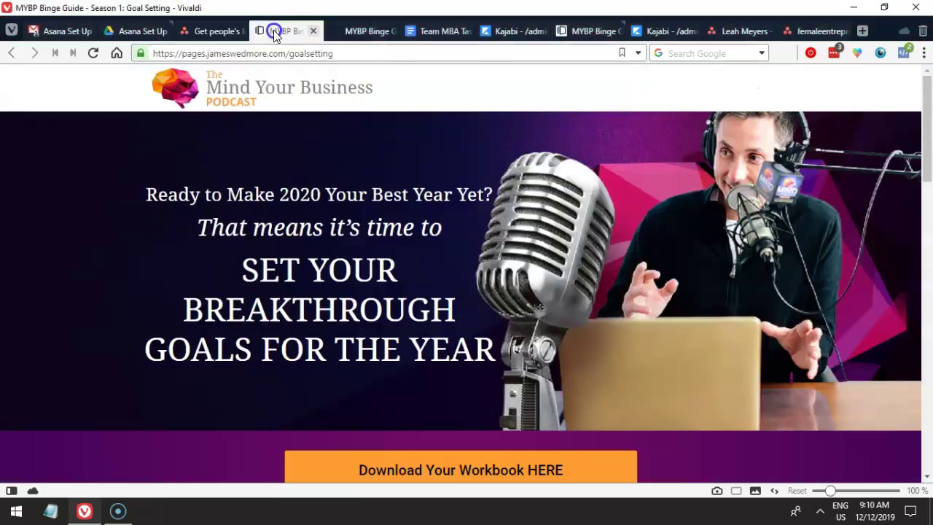
# Close the live goal setting page and the page search, and recheck the page link in the Asana task.
pyautogui.click(312, 35)
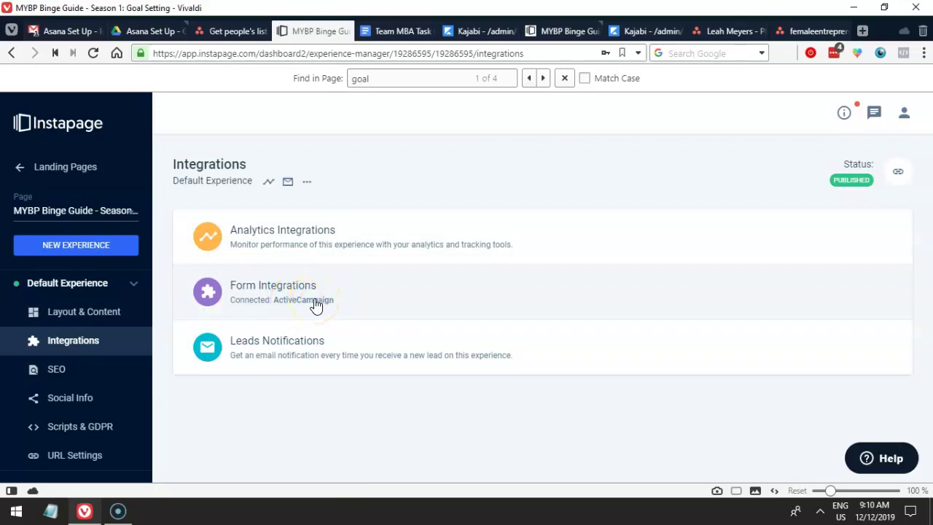
pyautogui.click(564, 78)
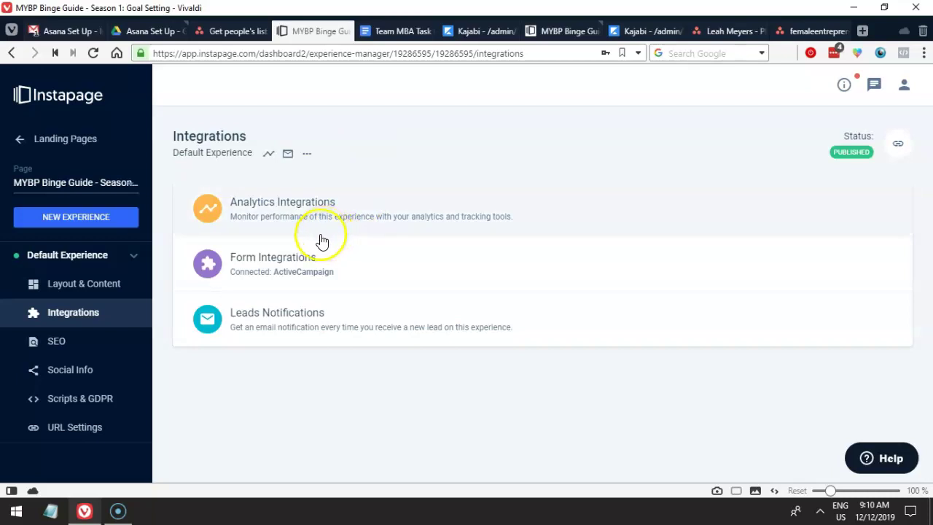
pyautogui.click(227, 31)
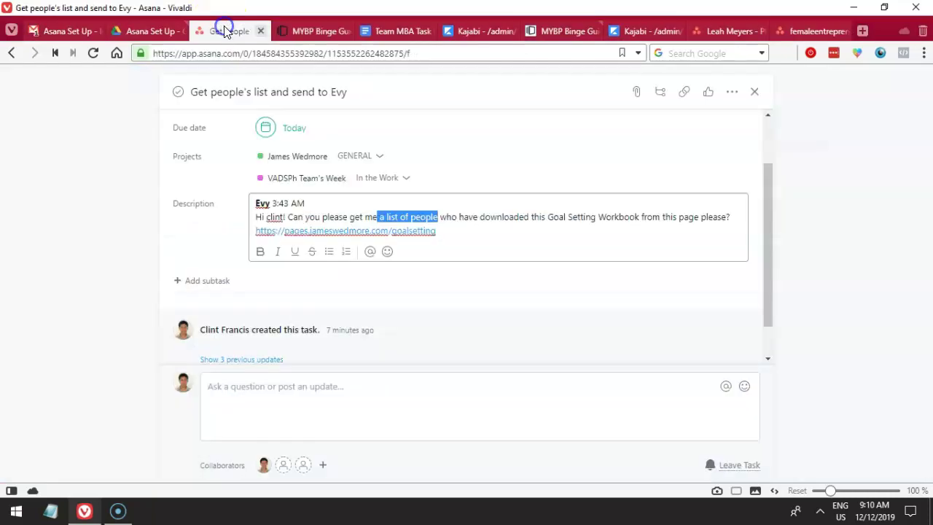
pyautogui.moveTo(436, 230); pyautogui.dragTo(257, 231)
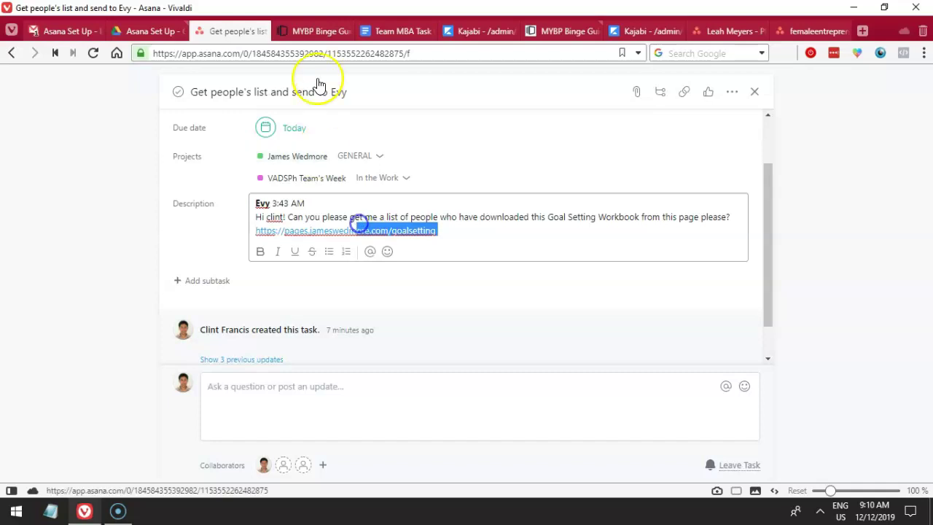
pyautogui.click(310, 32)
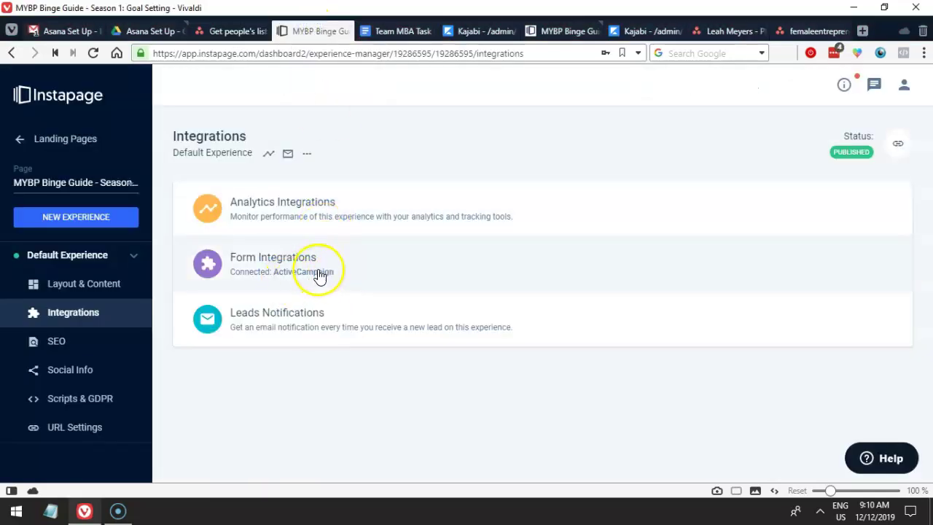
# Open the landing page's ActiveCampaign form integration in Instapage.
pyautogui.click(289, 279)
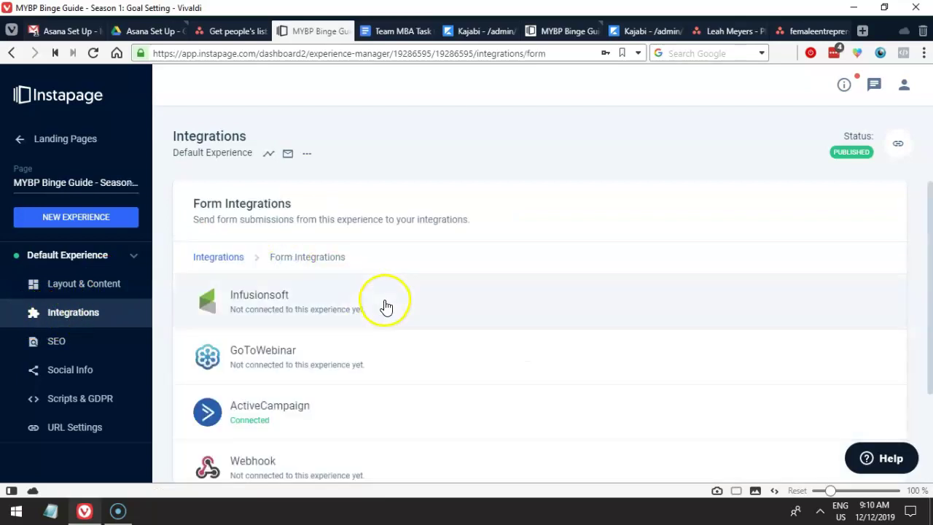
pyautogui.scroll(-1, 382, 306)
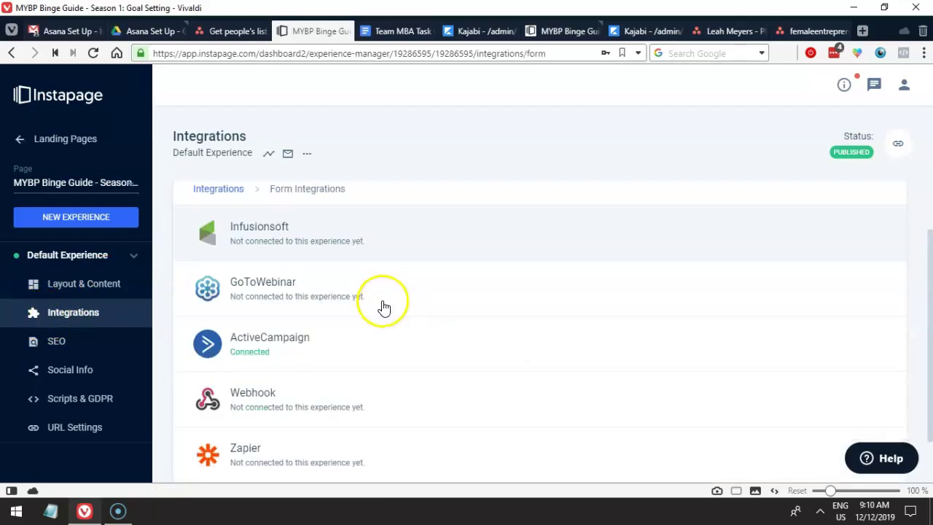
pyautogui.click(319, 348)
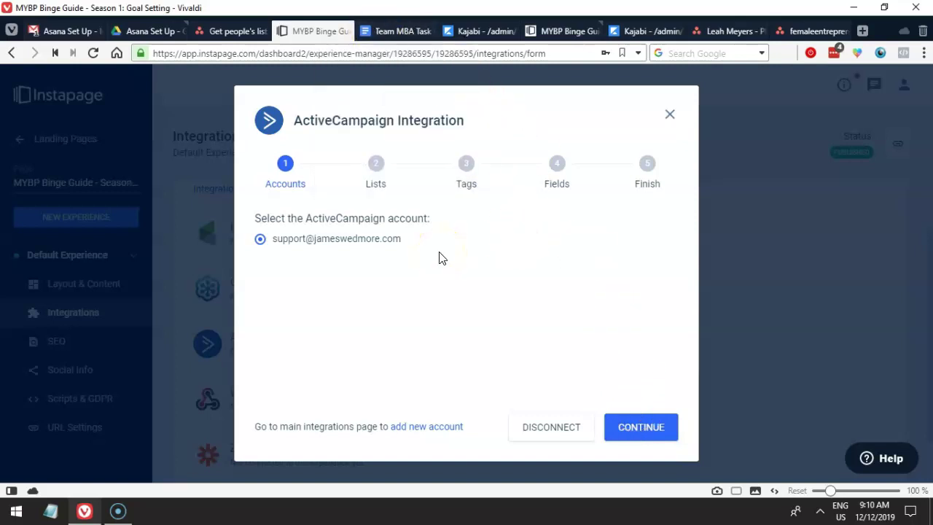
# Reread the workbook download request in the Asana task and the original Slack message, and close Slack.
pyautogui.click(217, 30)
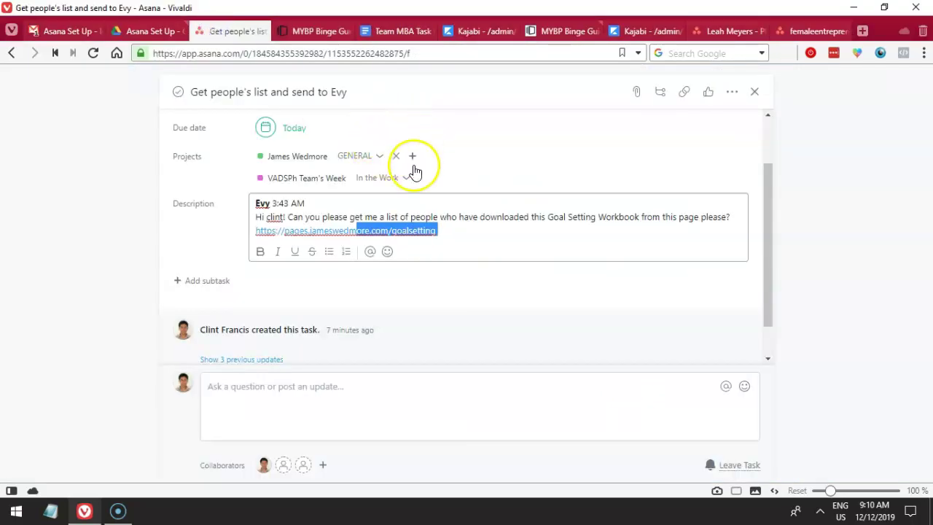
pyautogui.scroll(1, 394, 146)
pyautogui.moveTo(416, 132); pyautogui.dragTo(117, 121)
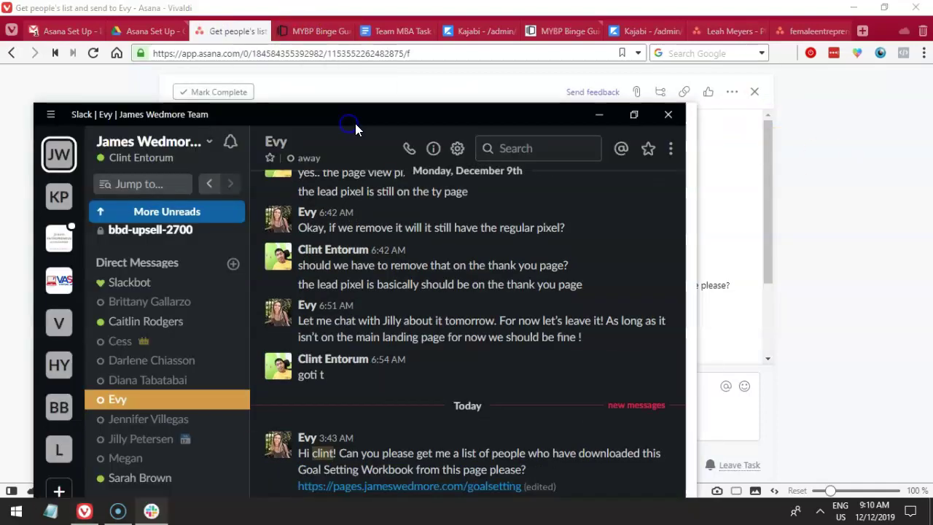
pyautogui.doubleClick(413, 111)
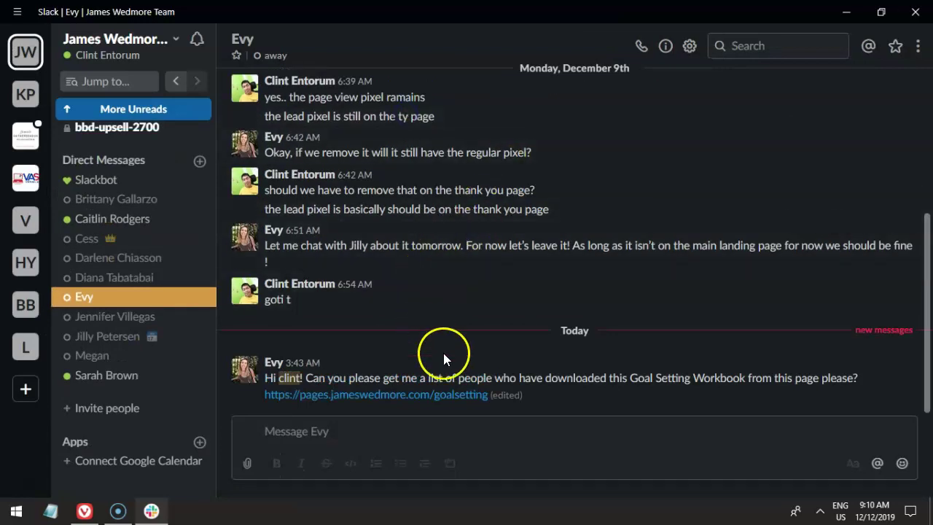
pyautogui.moveTo(552, 409); pyautogui.dragTo(221, 384)
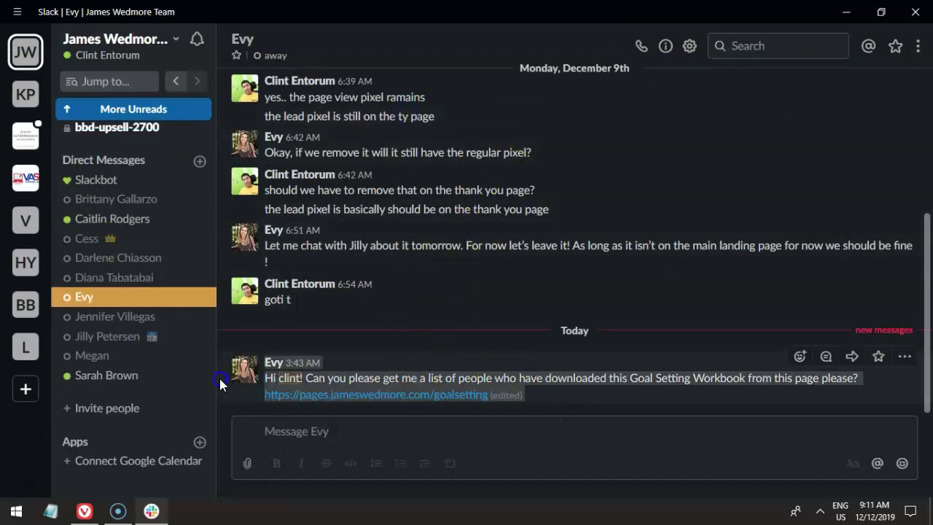
pyautogui.click(615, 11)
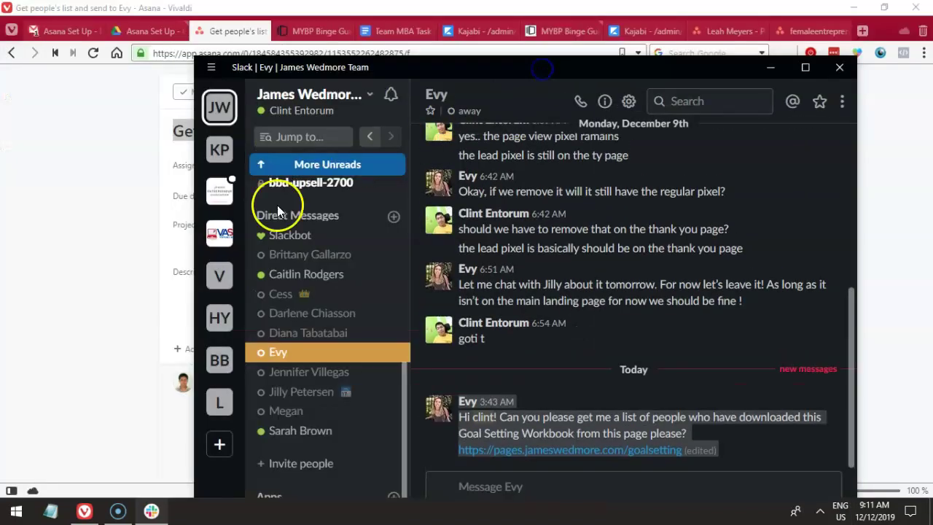
pyautogui.scroll(5, 267, 211)
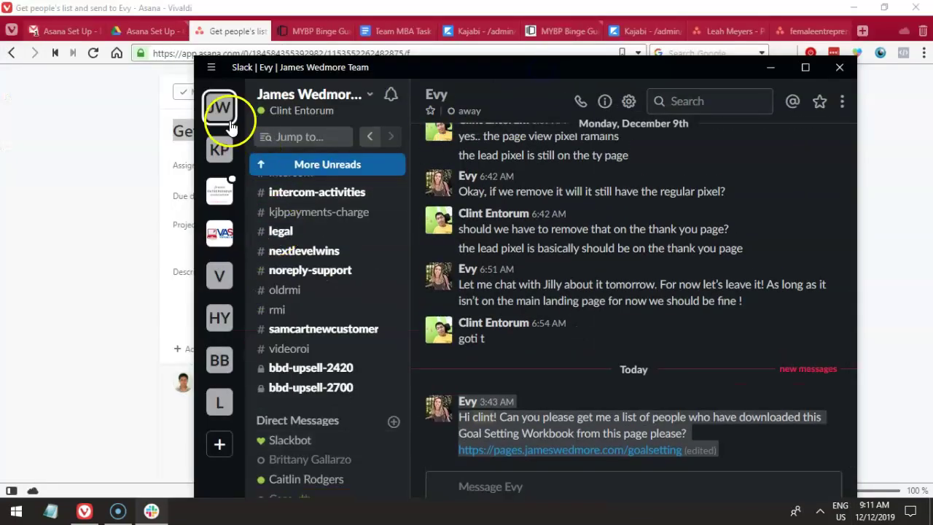
pyautogui.click(839, 68)
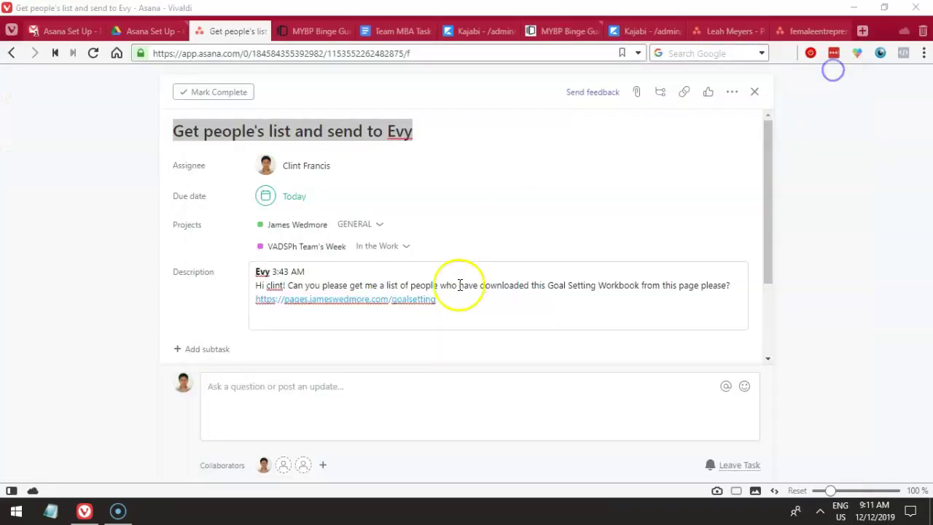
# Return to the ActiveCampaign integration in Instapage and continue with the selected account to the list selection.
pyautogui.click(310, 33)
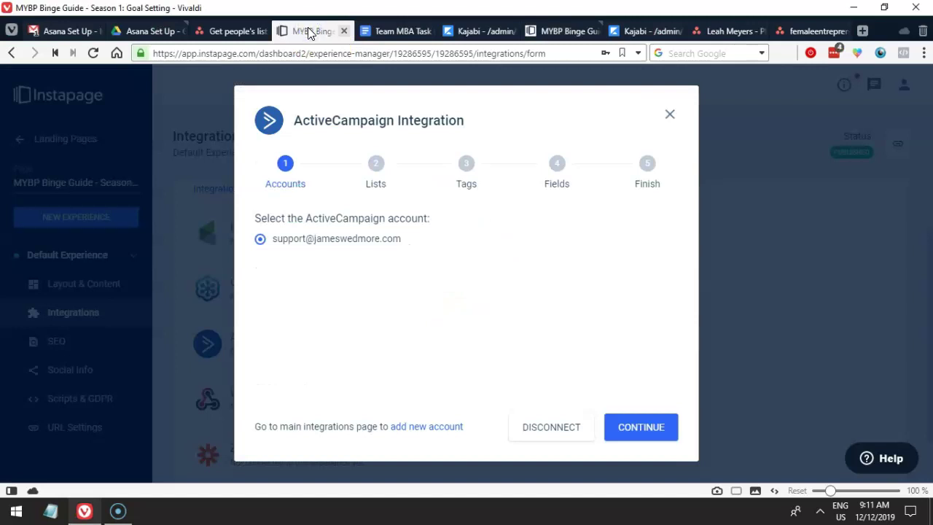
pyautogui.click(219, 31)
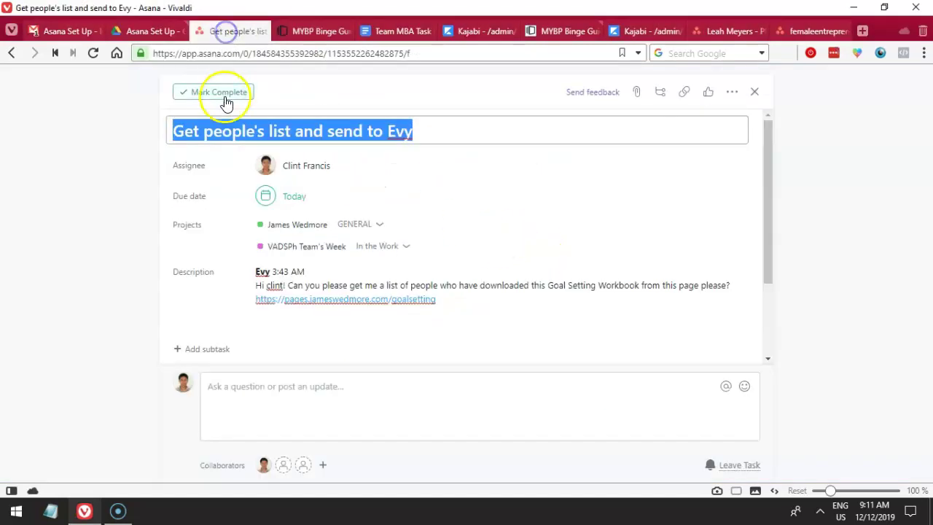
pyautogui.click(309, 31)
pyautogui.click(635, 428)
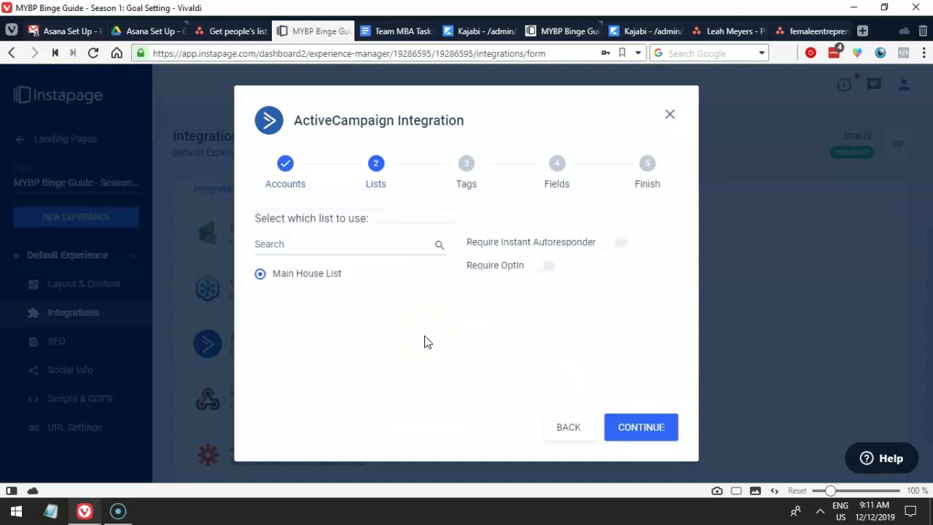
pyautogui.click(353, 278)
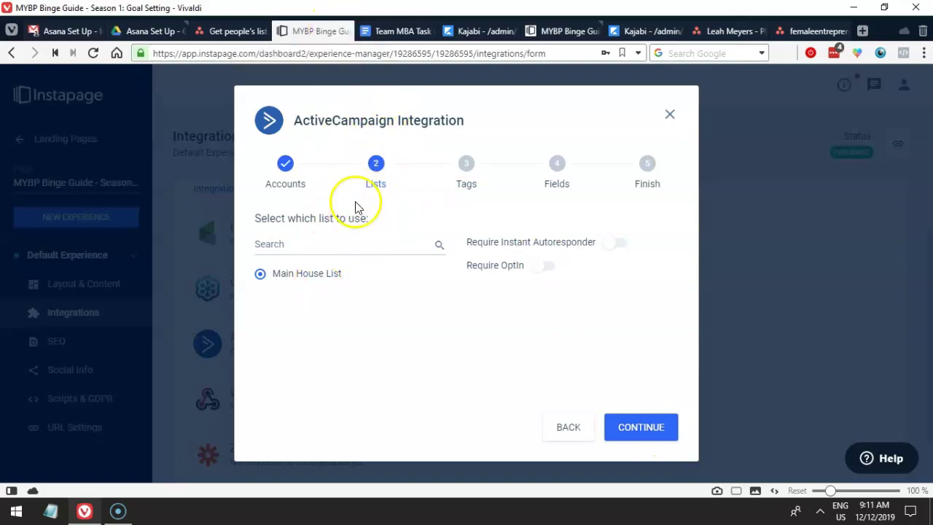
# Keep Main House List selected and continue to the tags used by the ActiveCampaign integration.
pyautogui.moveTo(392, 124); pyautogui.dragTo(320, 118)
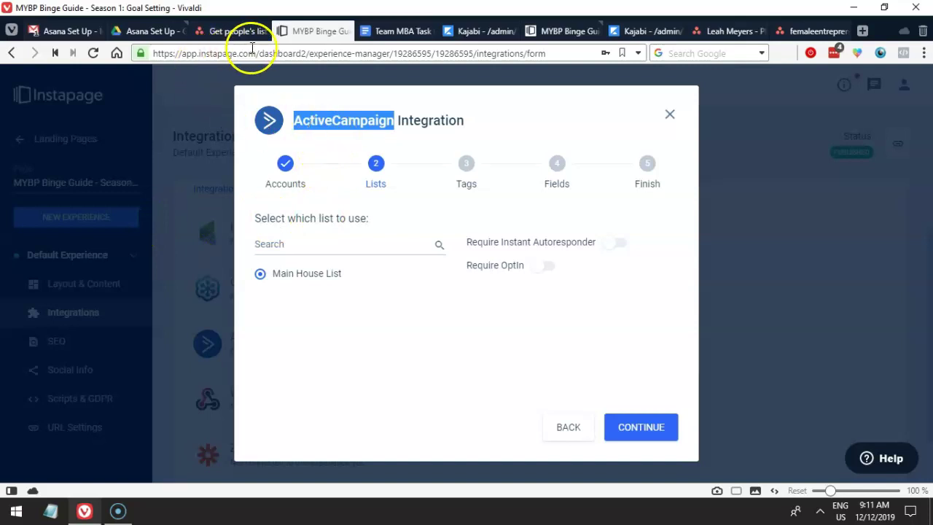
pyautogui.moveTo(256, 53); pyautogui.dragTo(163, 51)
pyautogui.click(433, 138)
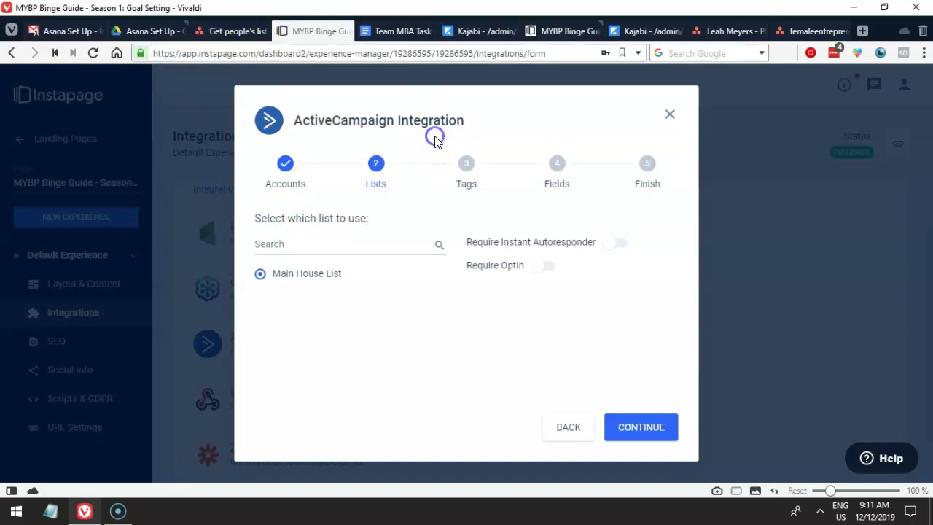
pyautogui.click(622, 423)
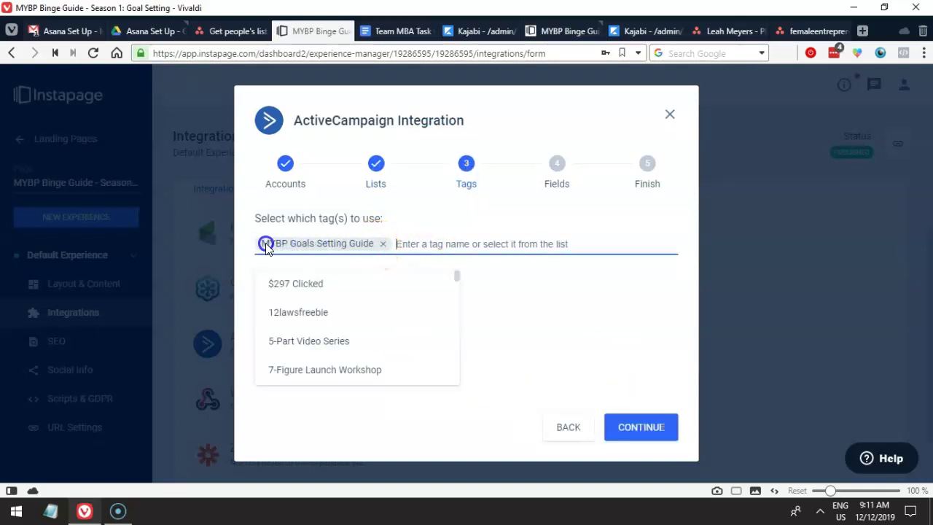
# Note the tag name MYBP Goals Setting Guide in the Windows Run dialog.
pyautogui.press('super+r')
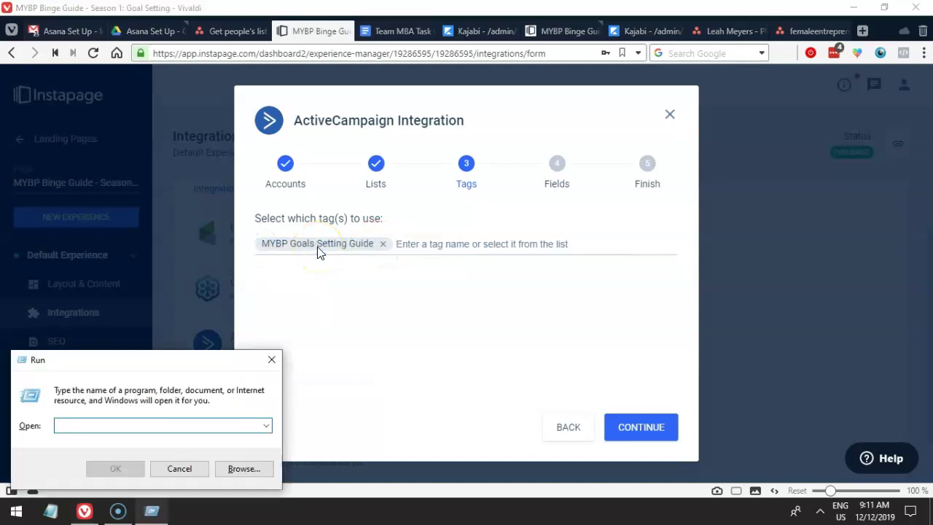
pyautogui.write('MYBP Goals Setting Guide')
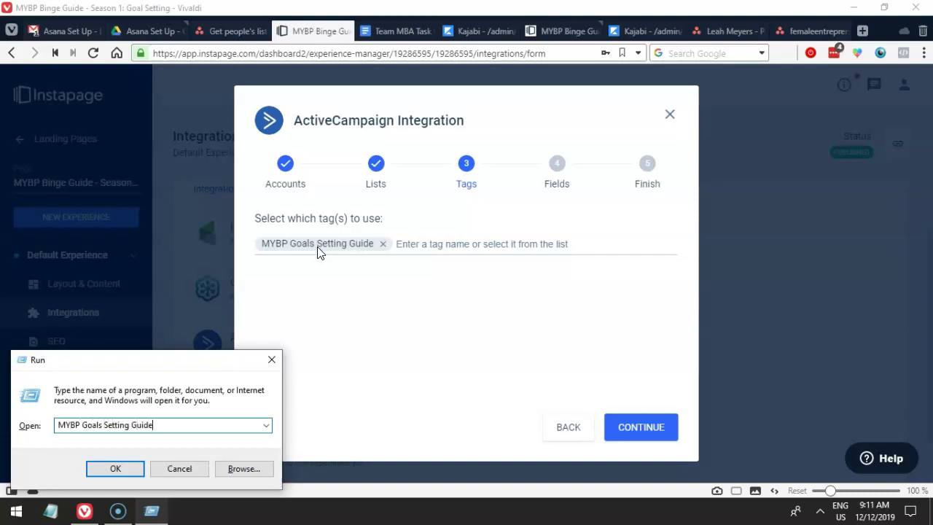
pyautogui.hotkey('ctrl', 'a')
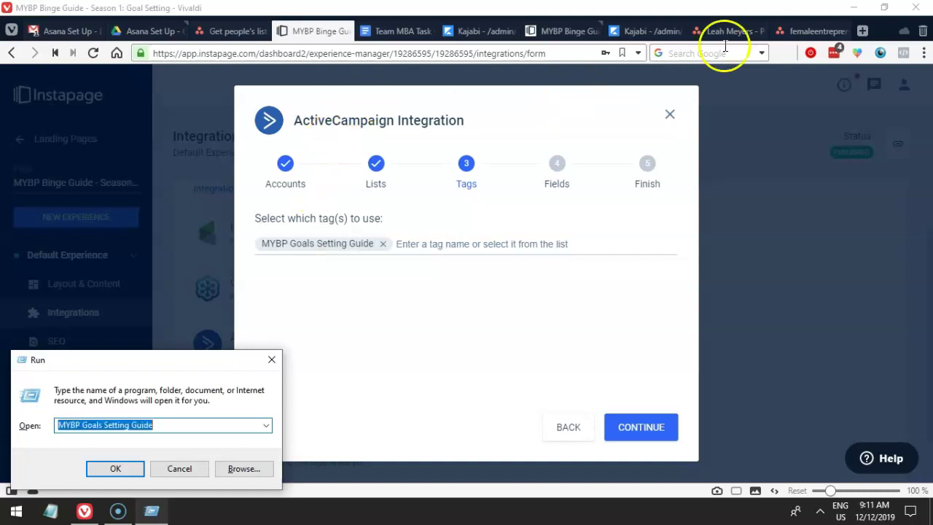
# Open jameswedmore.activehosted.com in a new browser tab and go to the ActiveCampaign contacts.
pyautogui.click(862, 31)
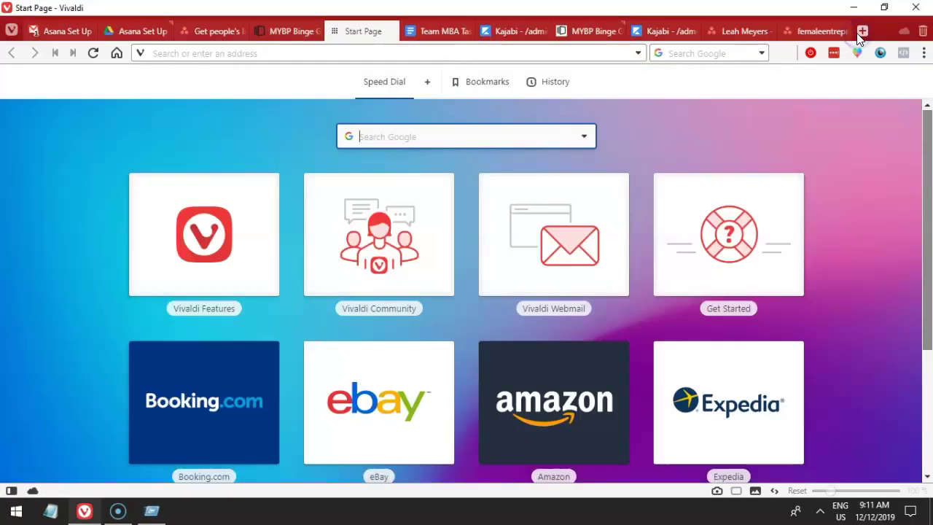
pyautogui.click(385, 54)
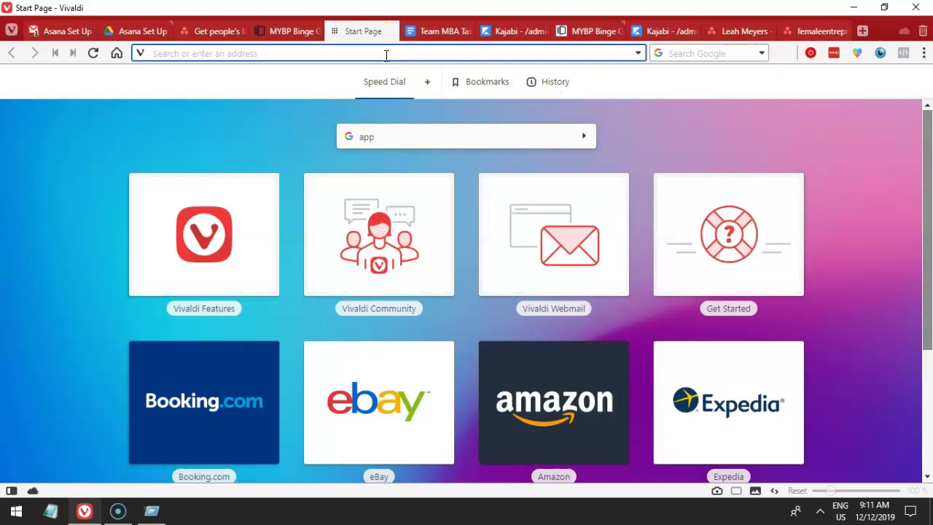
pyautogui.write('jameswedmore.ac')
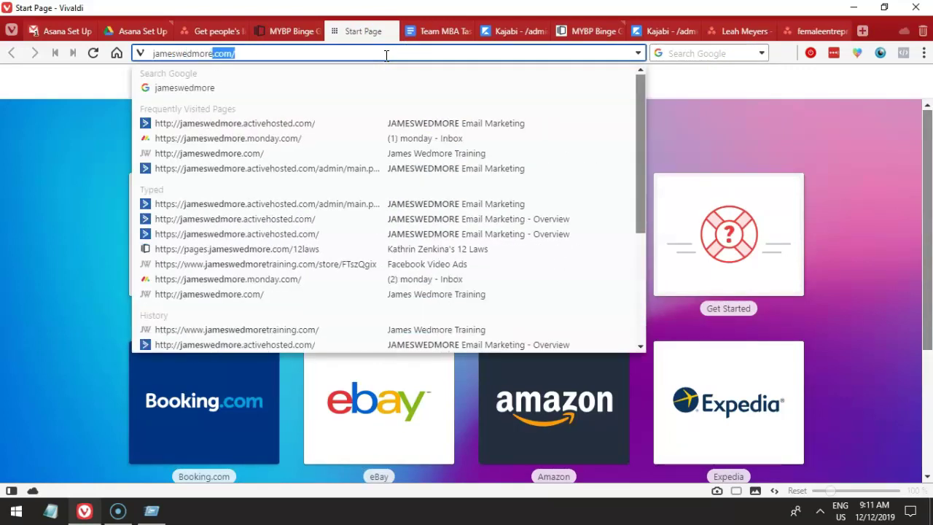
pyautogui.write('tive')
pyautogui.press('Return')
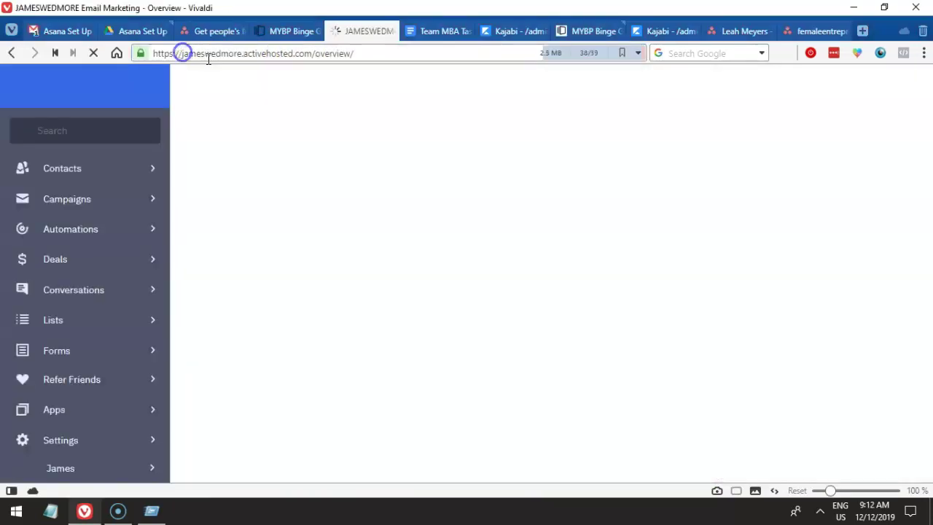
pyautogui.moveTo(182, 54); pyautogui.dragTo(374, 55)
pyautogui.click(387, 75)
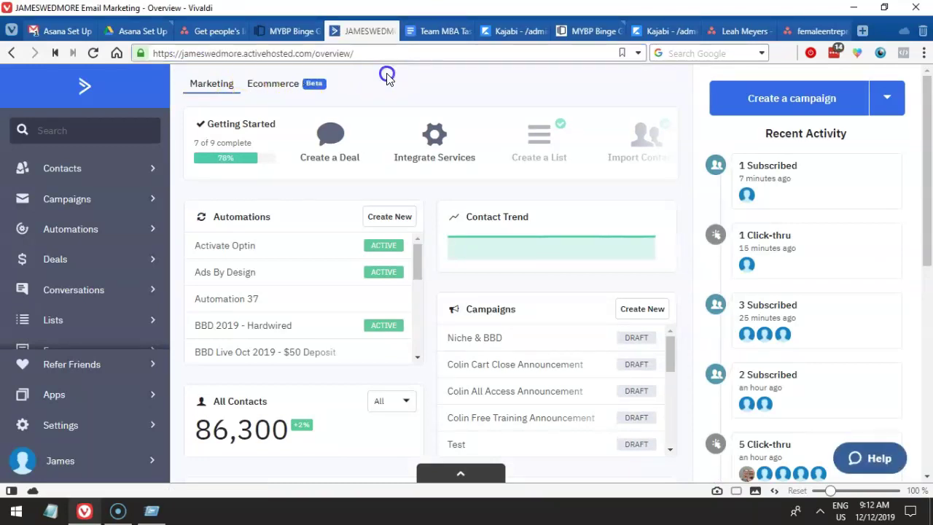
pyautogui.click(86, 179)
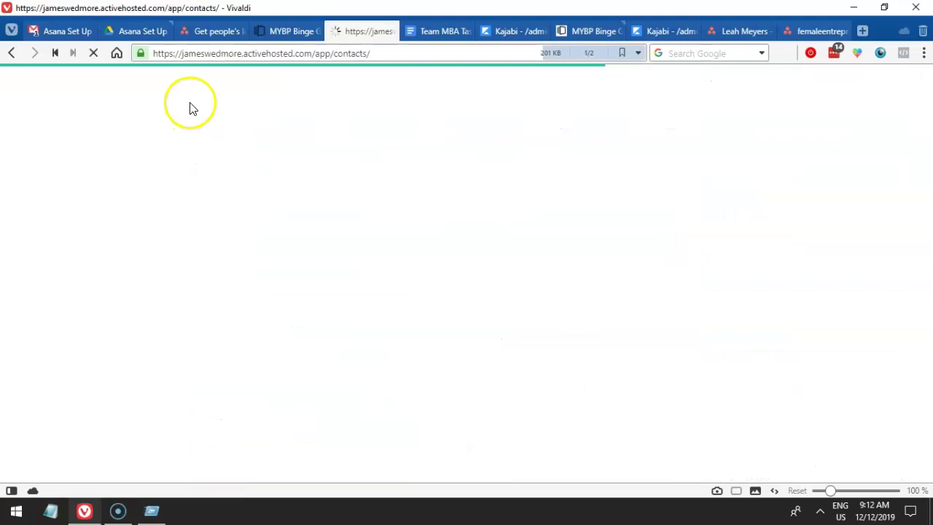
# Leave the ActiveCampaign integration in Instapage and check the landing page's URL settings and layout.
pyautogui.click(279, 31)
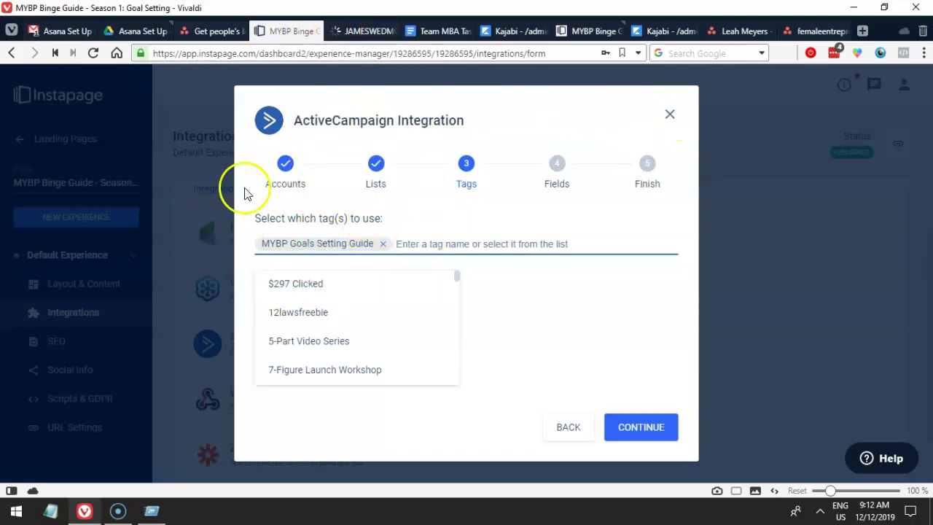
pyautogui.click(670, 114)
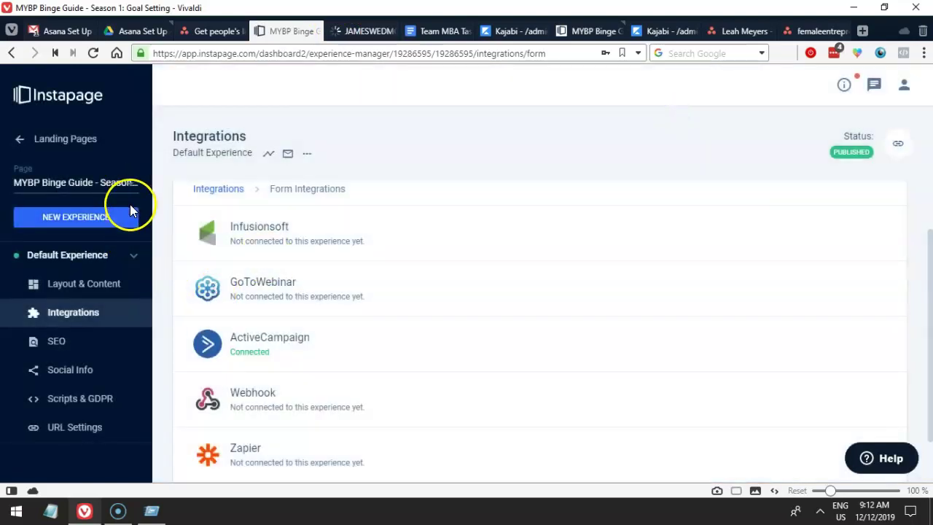
pyautogui.click(80, 426)
pyautogui.click(899, 144)
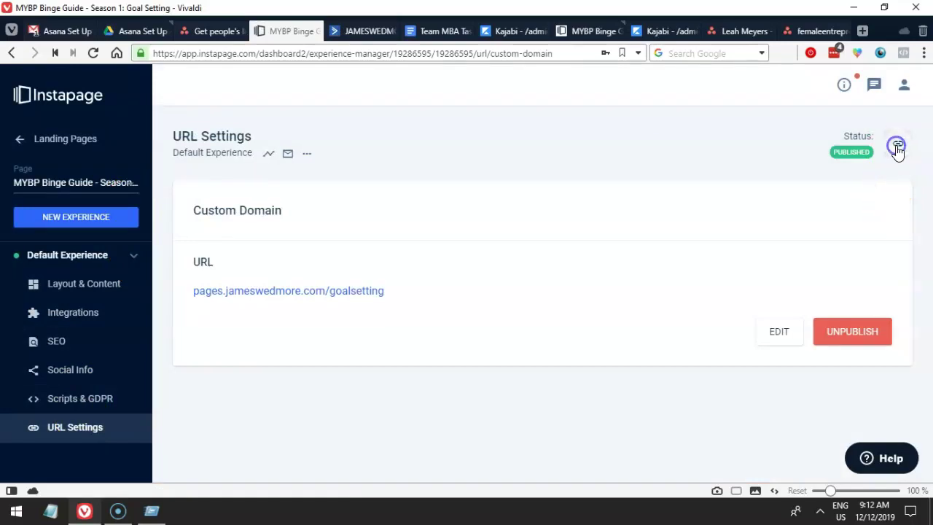
pyautogui.click(88, 283)
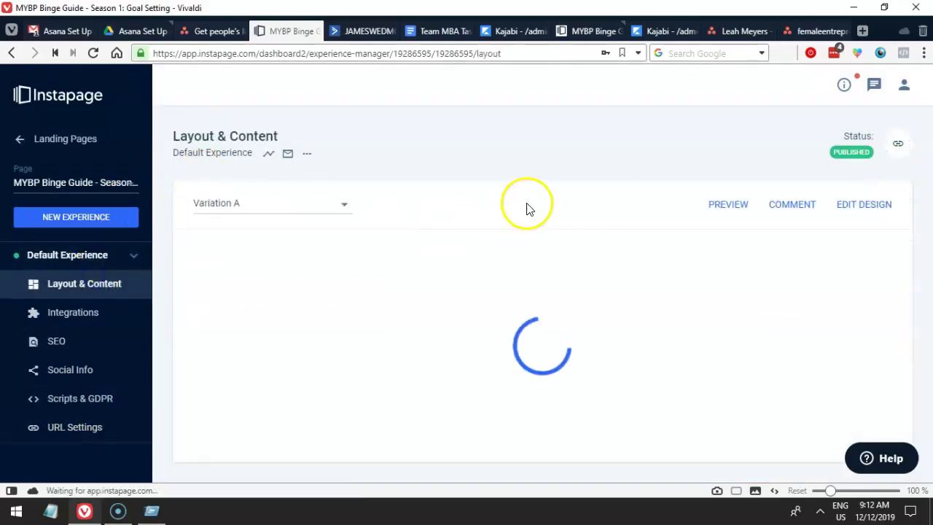
# Open the published page pages.jameswedmore.com/goalsetting and check the name and email fields of its workbook download form.
pyautogui.click(898, 148)
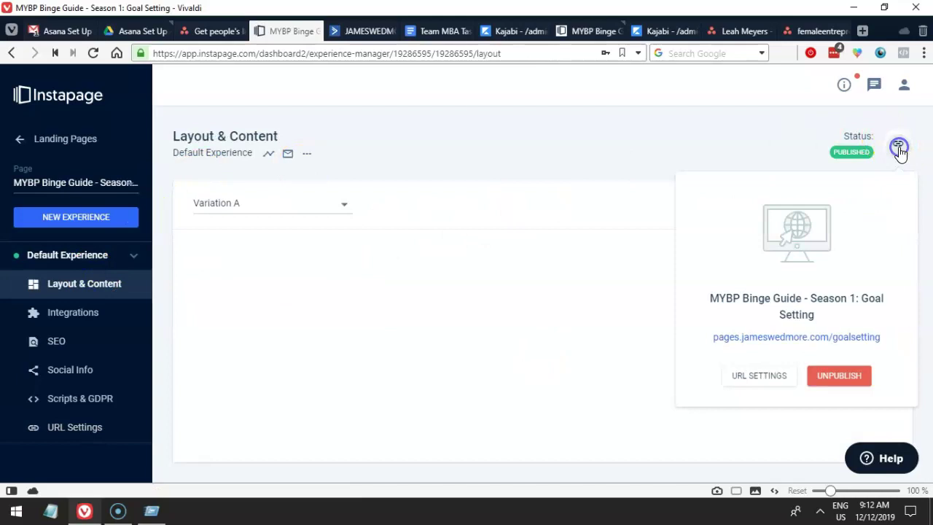
pyautogui.click(821, 337)
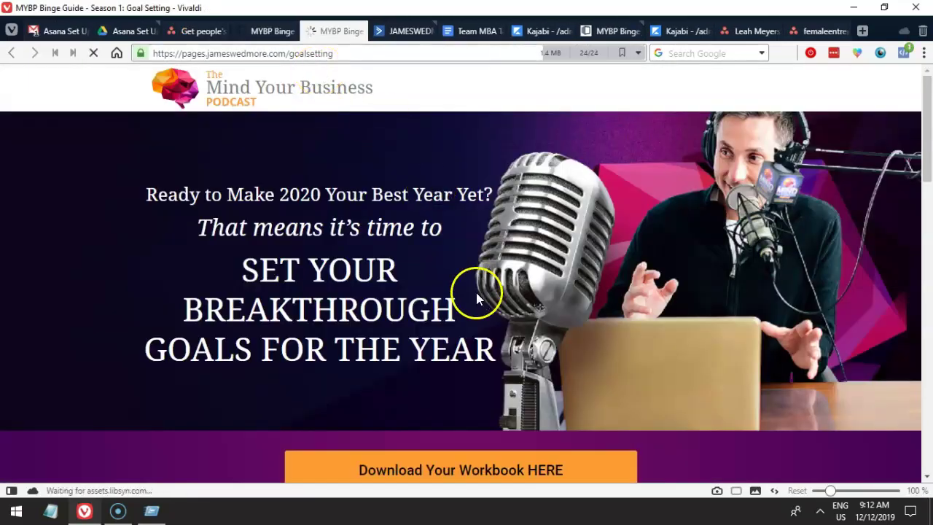
pyautogui.scroll(-2, 476, 293)
pyautogui.click(433, 328)
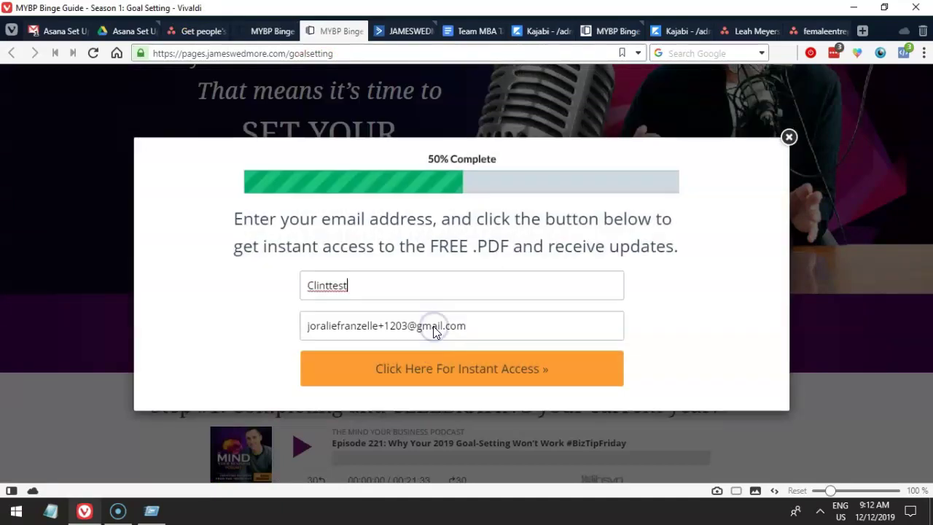
pyautogui.moveTo(405, 286); pyautogui.dragTo(221, 277)
pyautogui.moveTo(547, 323); pyautogui.dragTo(205, 330)
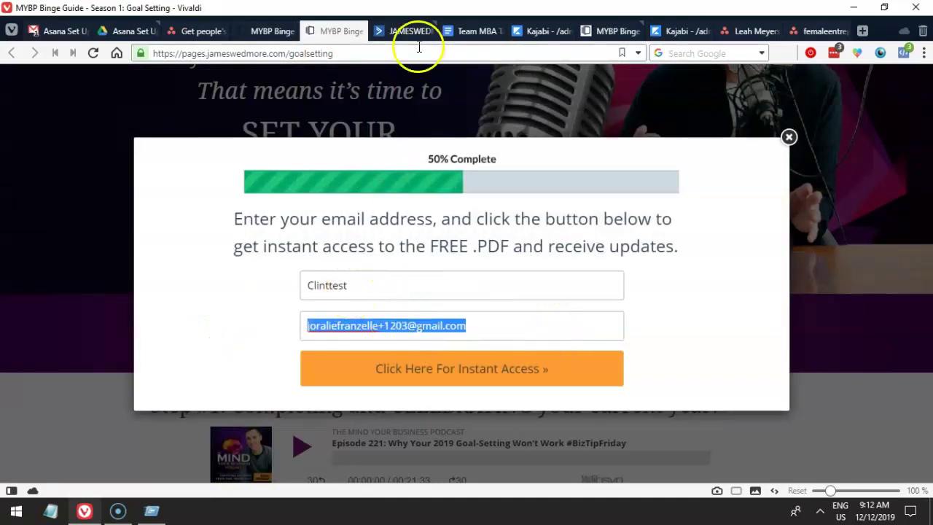
# Review the landing page's Instapage integrations and the ActiveCampaign contacts, and close the workbook opt-in form on the published page.
pyautogui.click(263, 31)
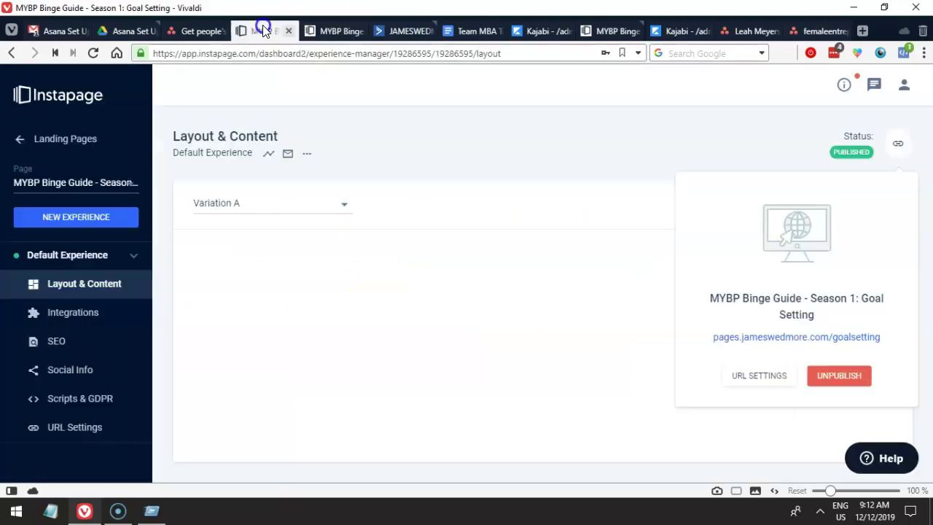
pyautogui.click(77, 321)
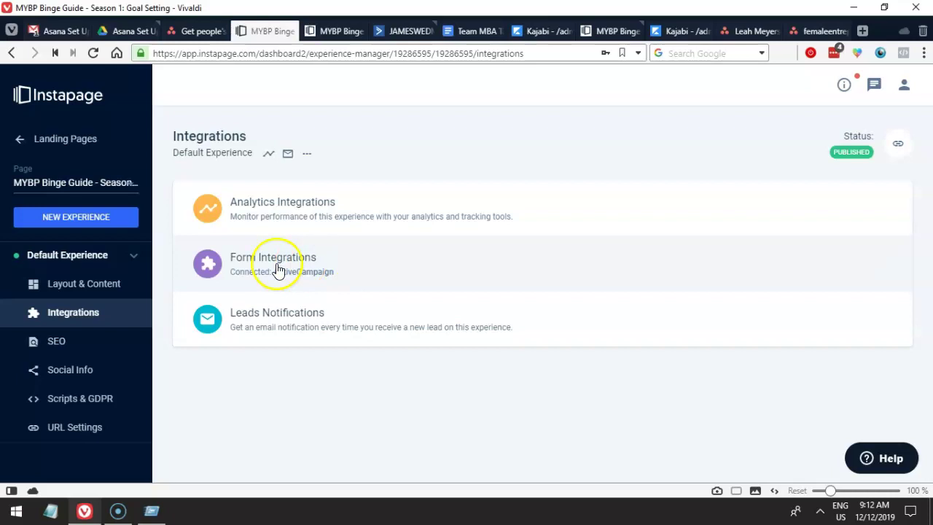
pyautogui.click(397, 32)
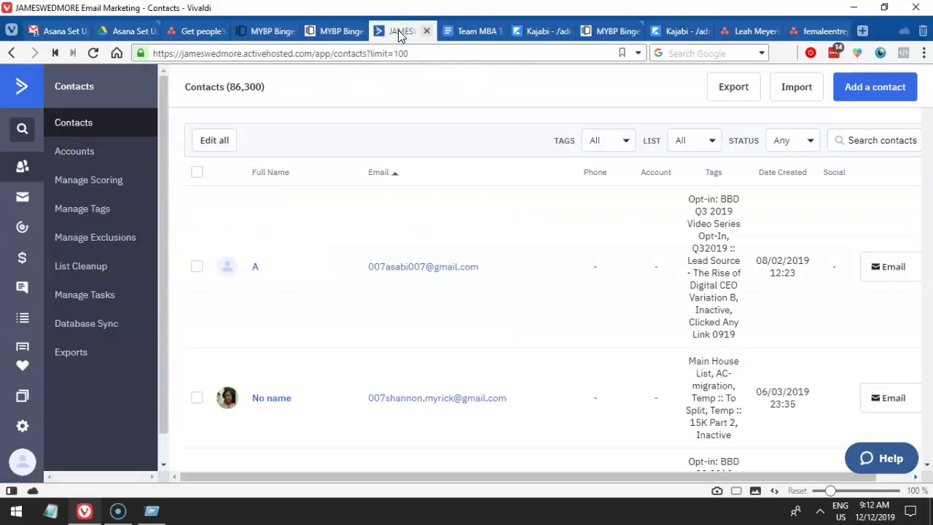
pyautogui.click(337, 36)
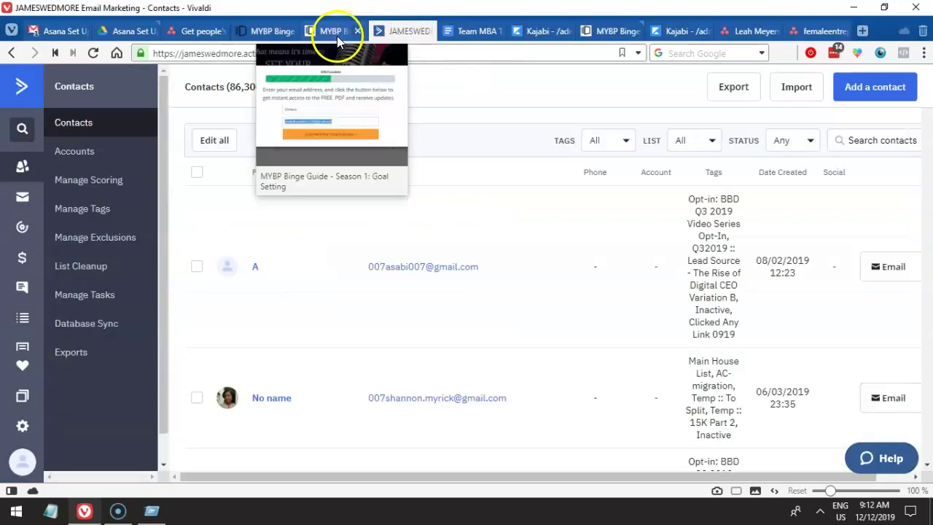
pyautogui.click(335, 36)
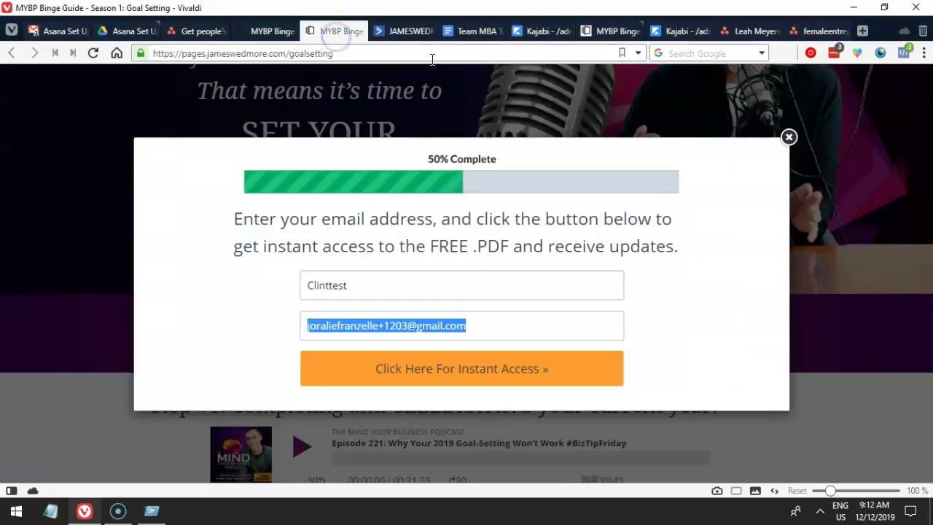
pyautogui.click(790, 140)
pyautogui.scroll(2, 438, 219)
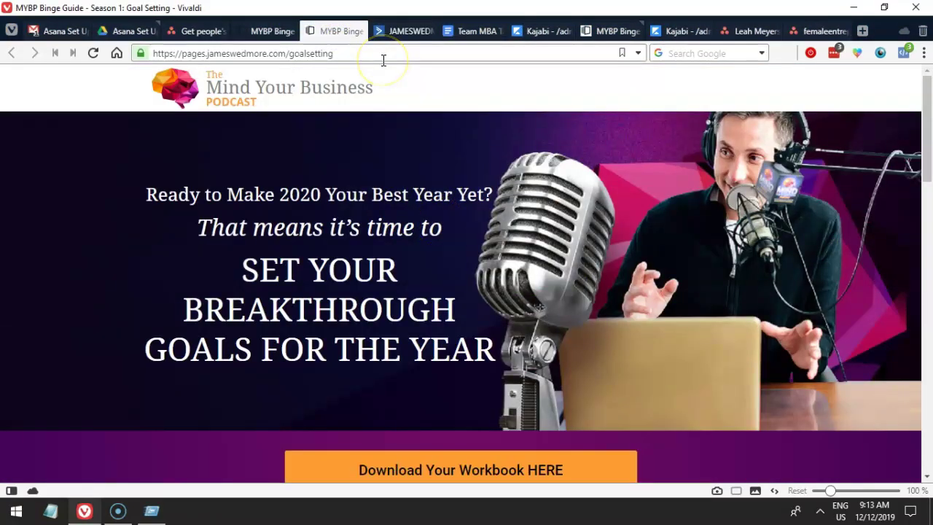
# Search the ActiveCampaign tags for MYBP Goals Setting Guide and open the contacts that carry this tag.
pyautogui.click(400, 32)
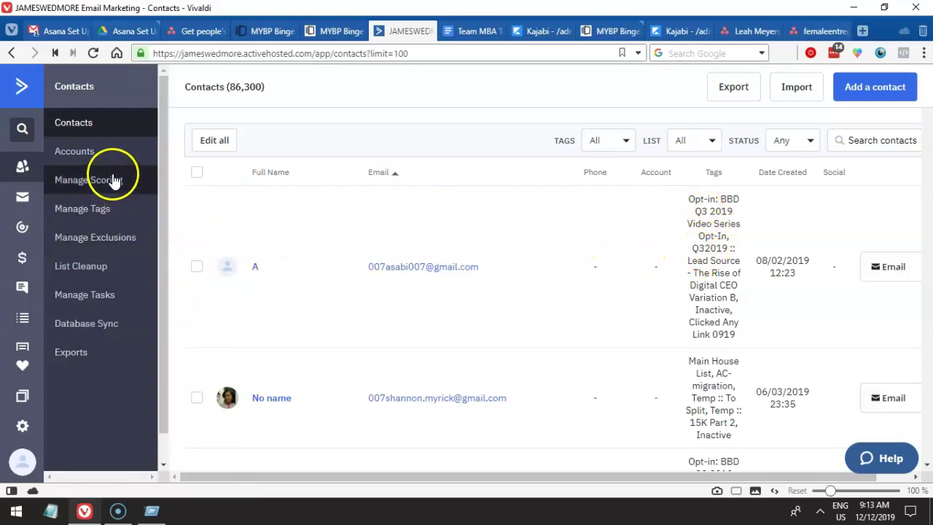
pyautogui.click(114, 216)
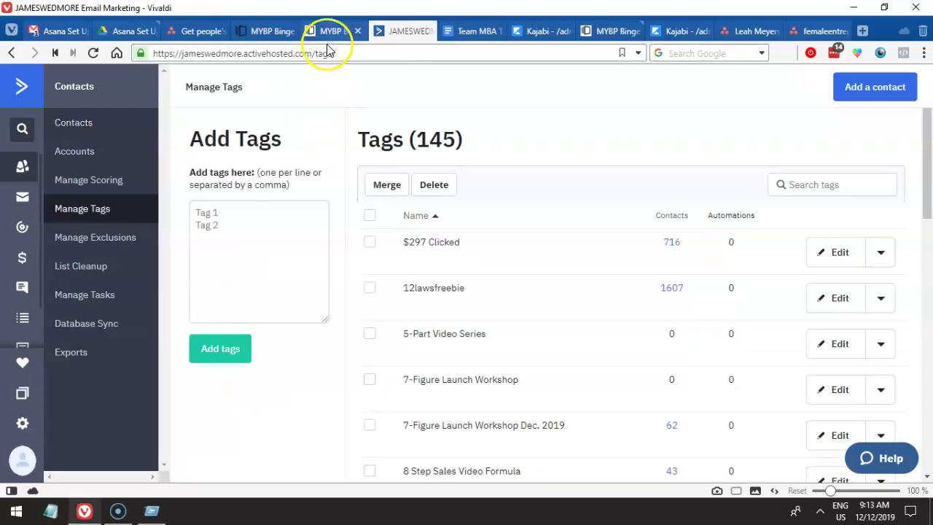
pyautogui.click(829, 188)
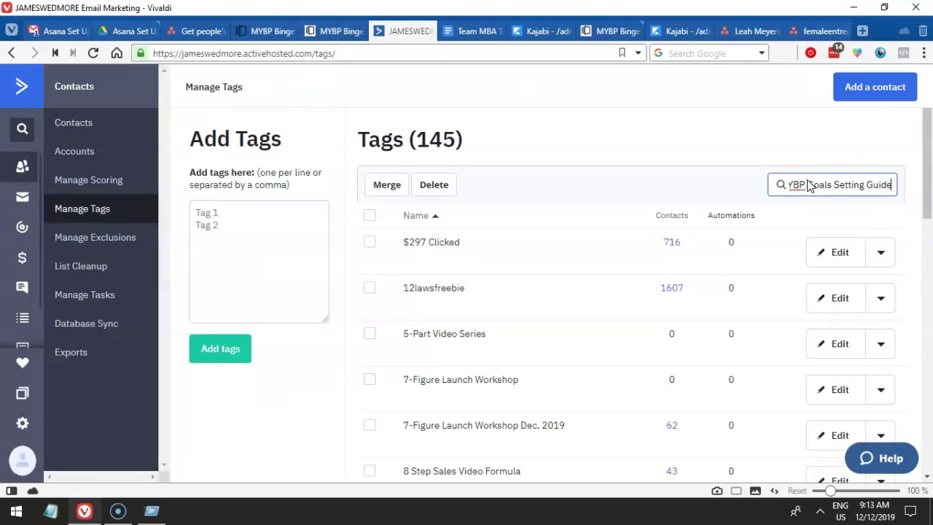
pyautogui.press('Return')
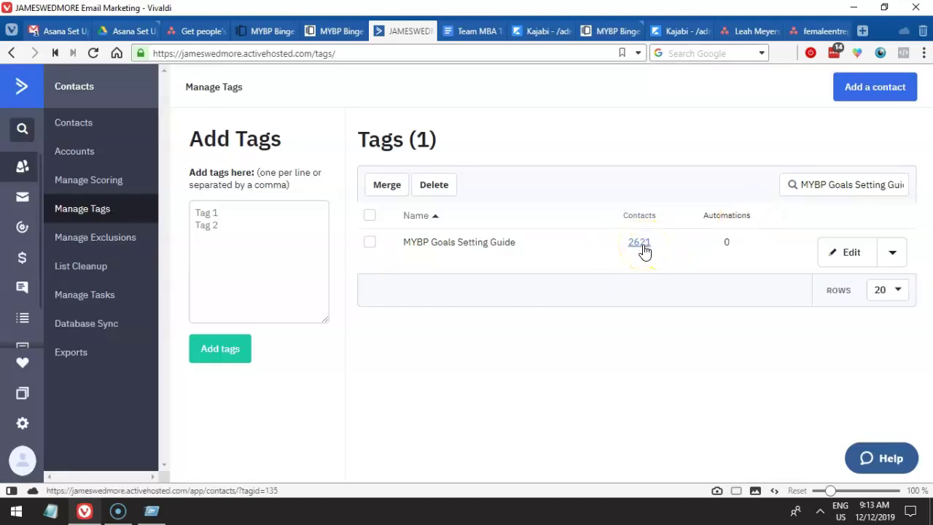
pyautogui.click(640, 244)
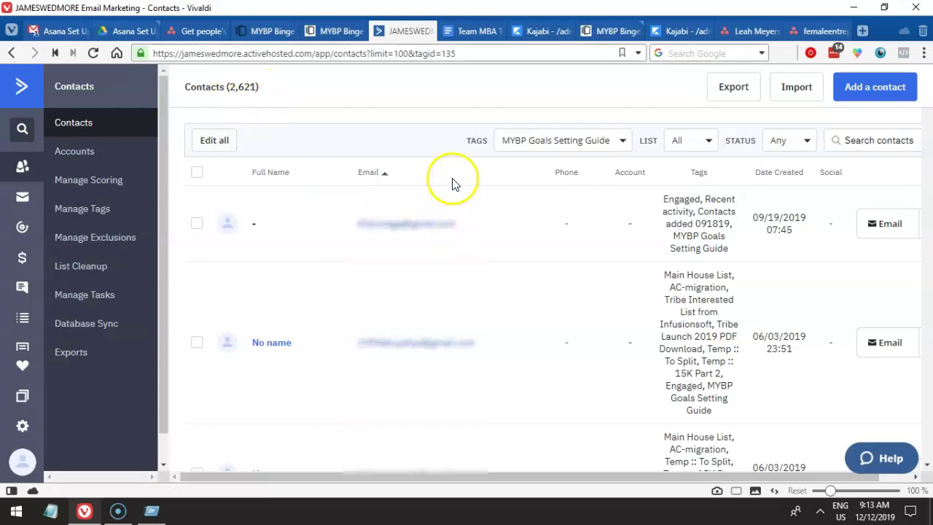
# Compare the goal setting landing page with the contacts tagged MYBP Goals Setting Guide.
pyautogui.click(326, 31)
pyautogui.click(398, 29)
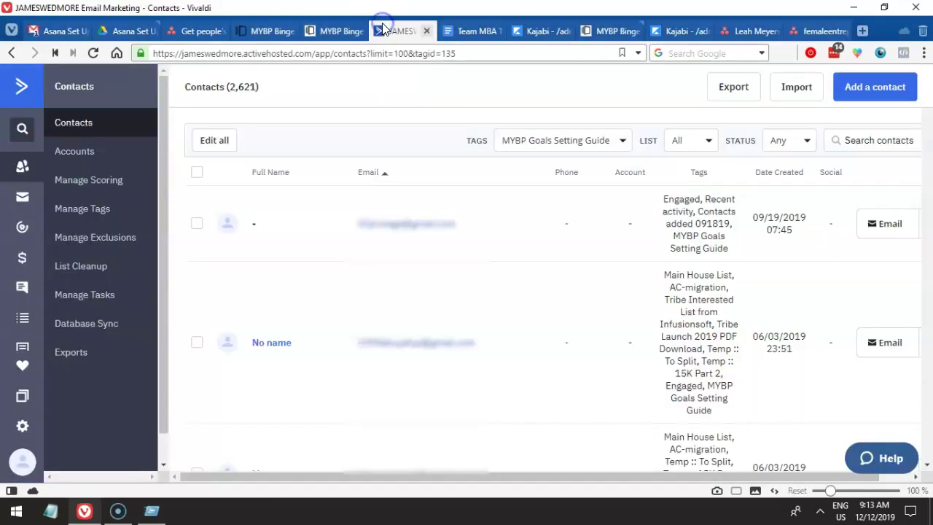
pyautogui.click(334, 32)
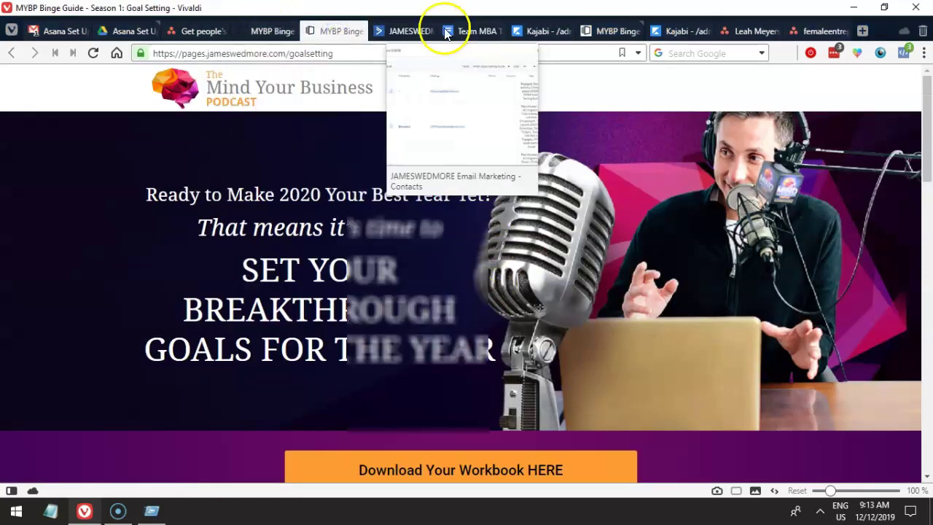
pyautogui.click(399, 32)
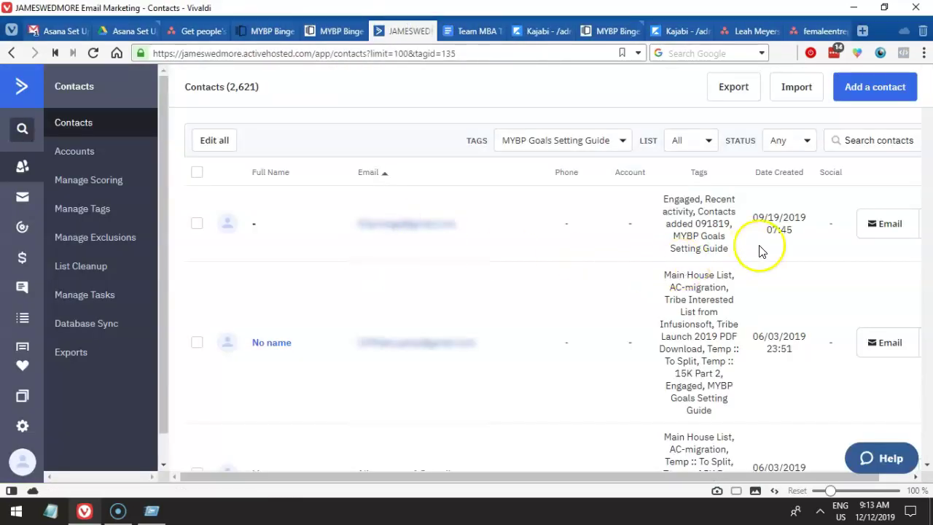
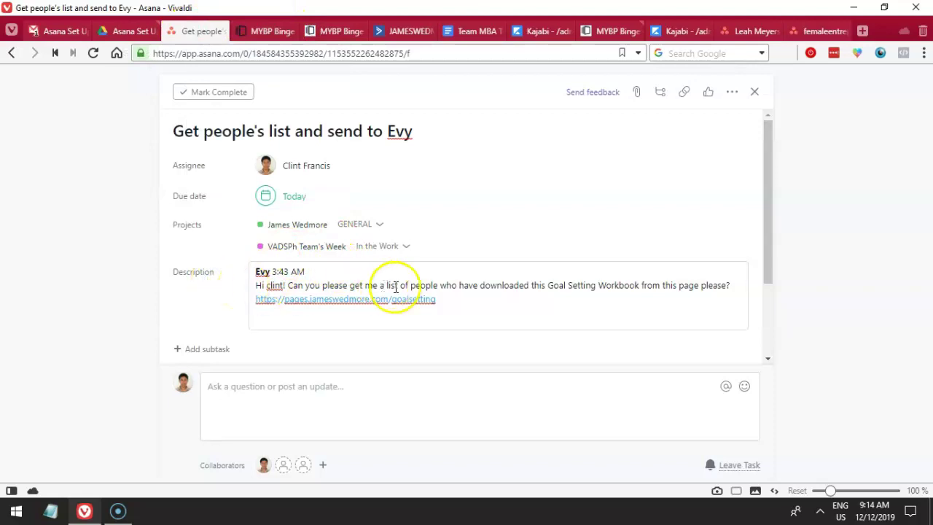
# Reread the Asana request for people who downloaded the Goal Setting Workbook and check the landing page's integrations in Instapage.
pyautogui.click(555, 285)
pyautogui.moveTo(555, 286); pyautogui.dragTo(646, 284)
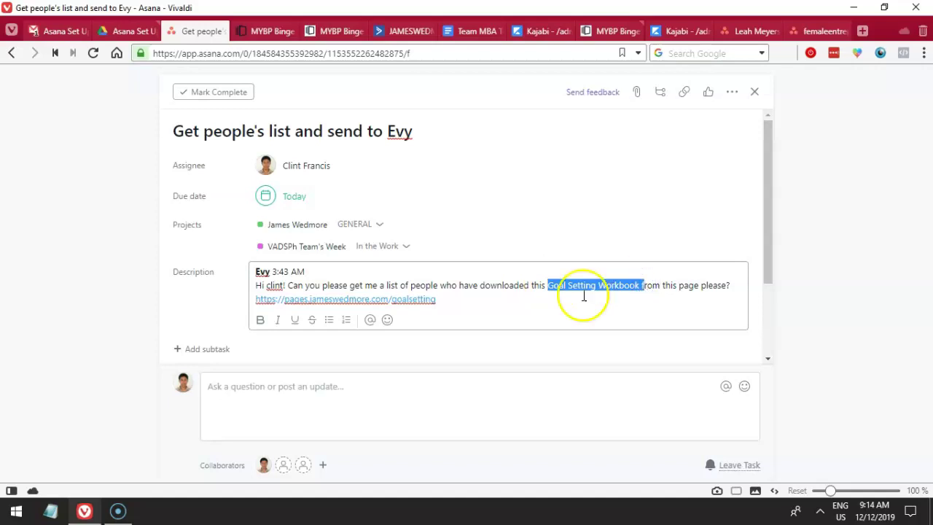
pyautogui.click(471, 298)
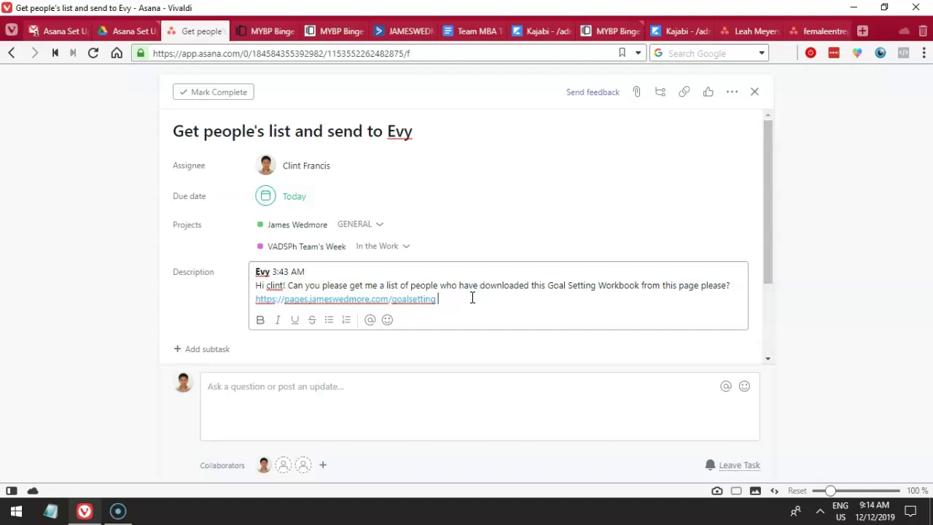
pyautogui.moveTo(478, 286); pyautogui.dragTo(530, 288)
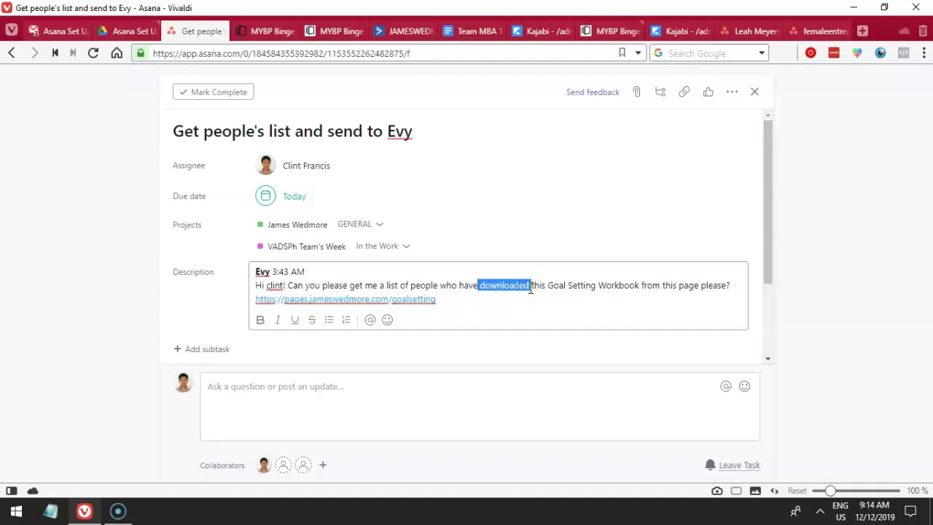
pyautogui.click(264, 30)
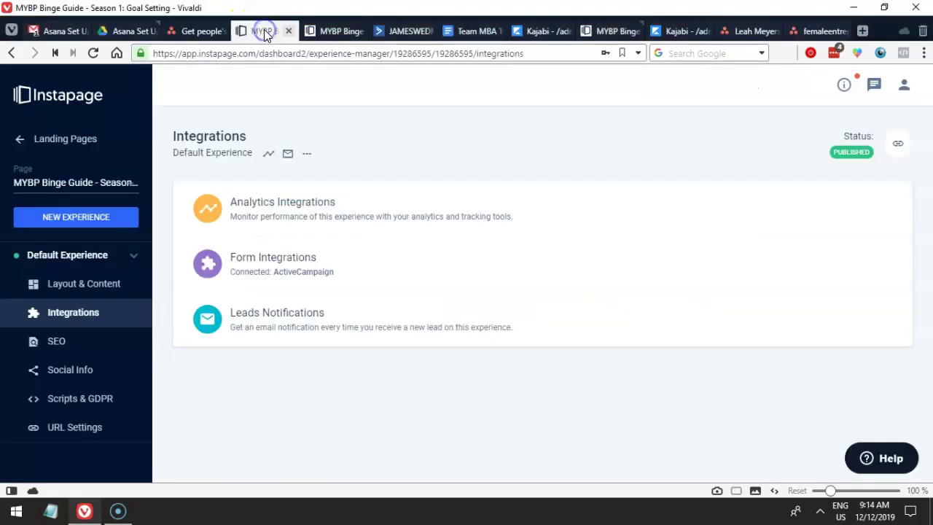
pyautogui.moveTo(396, 31)
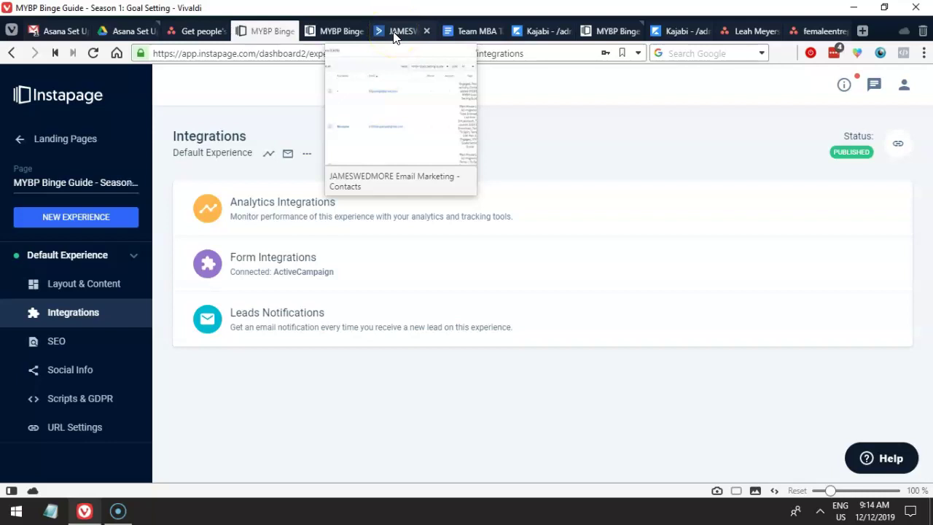
pyautogui.click(179, 32)
pyautogui.click(307, 407)
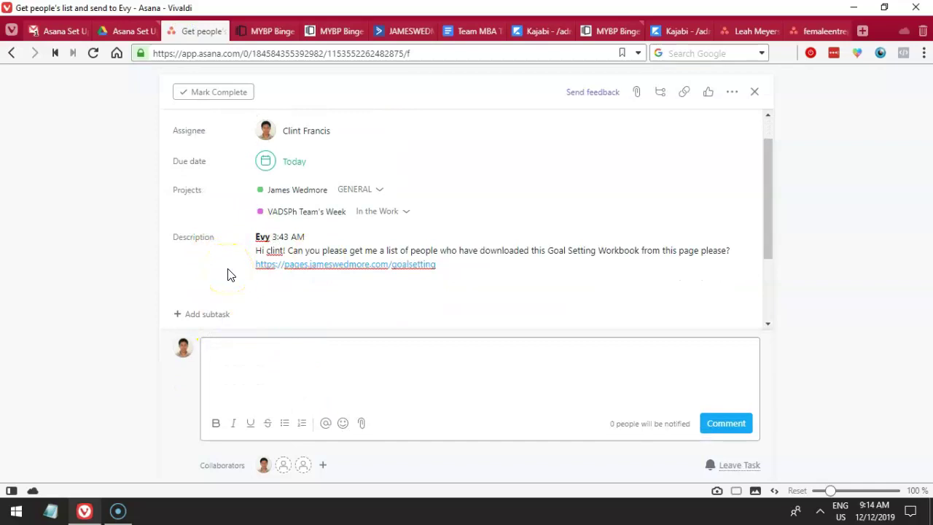
# Switch to the requester's Slack conversation and draft a greeting followed by "I'm not sure if you're referring to the people who actually opted-in.".
pyautogui.click(821, 510)
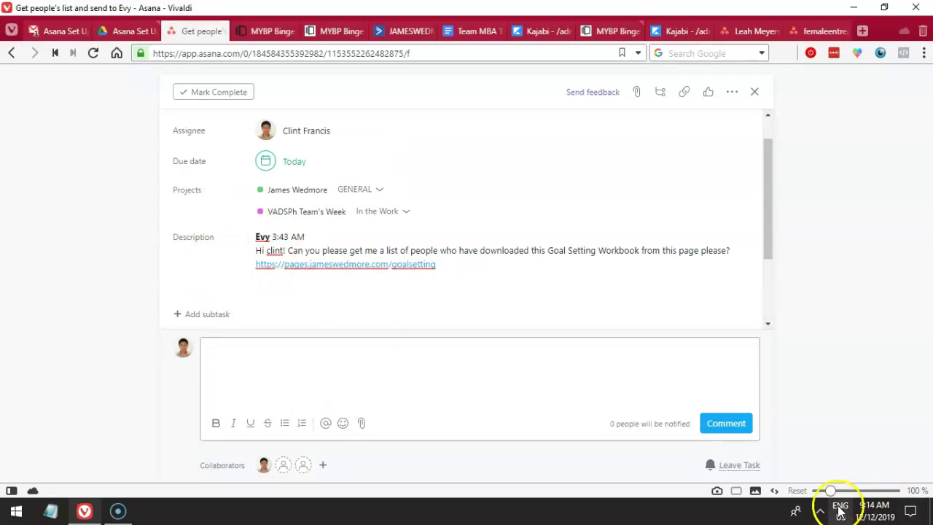
pyautogui.click(847, 484)
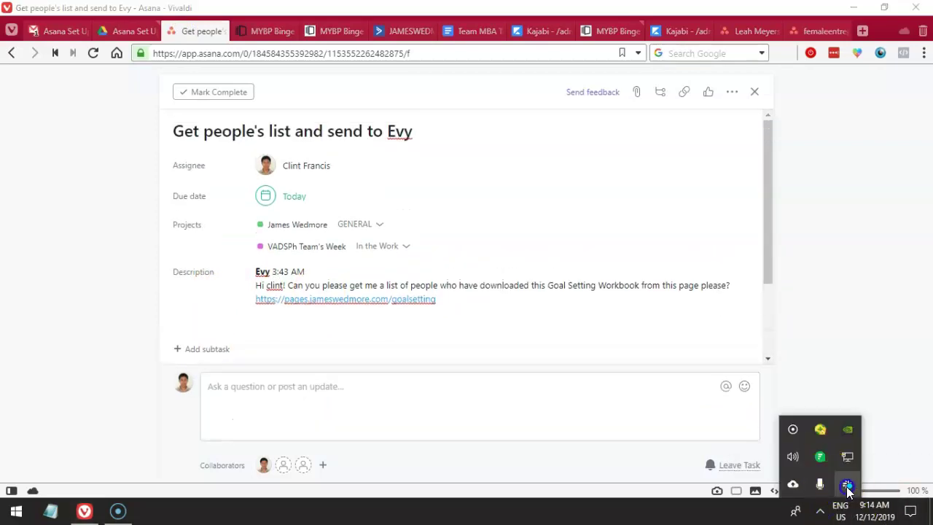
pyautogui.click(805, 67)
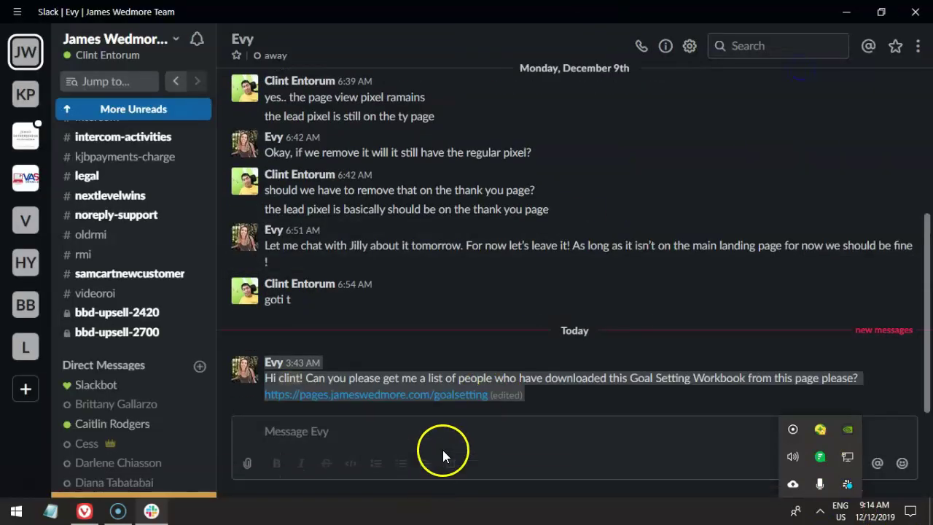
pyautogui.click(443, 448)
pyautogui.write('Hi Evy')
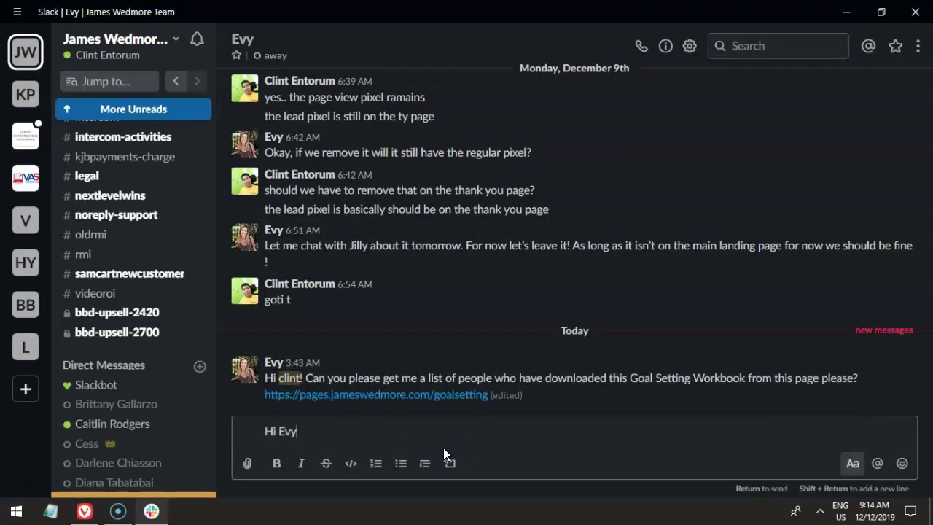
pyautogui.write(", I'm not sure if you're ref")
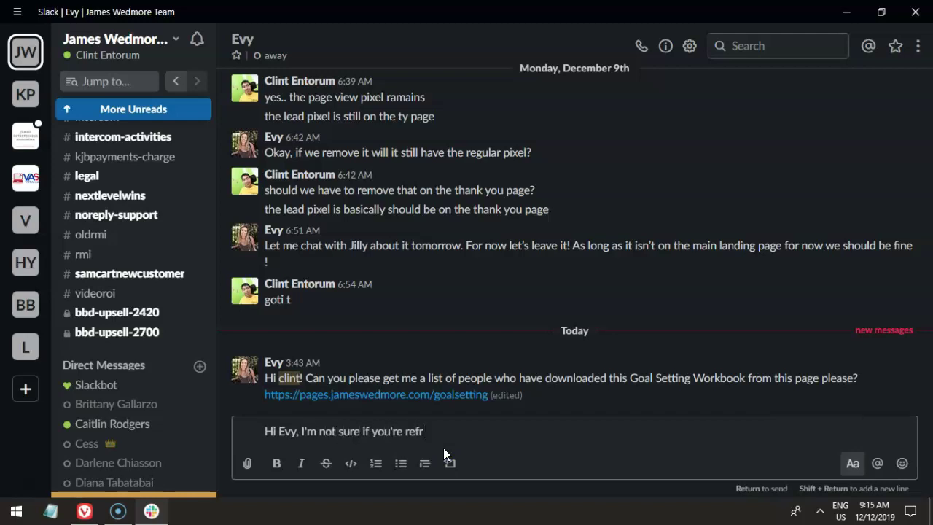
pyautogui.write('erring to the pe')
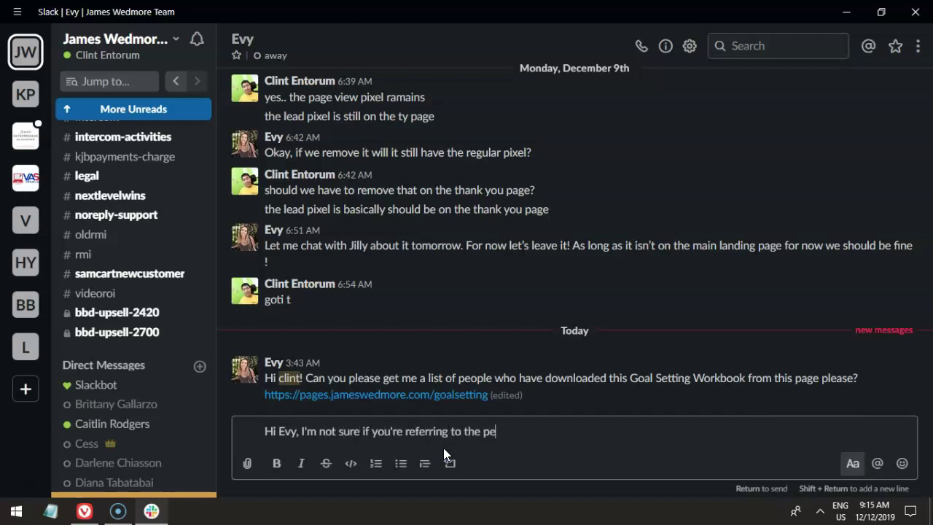
pyautogui.write('ople who actuall')
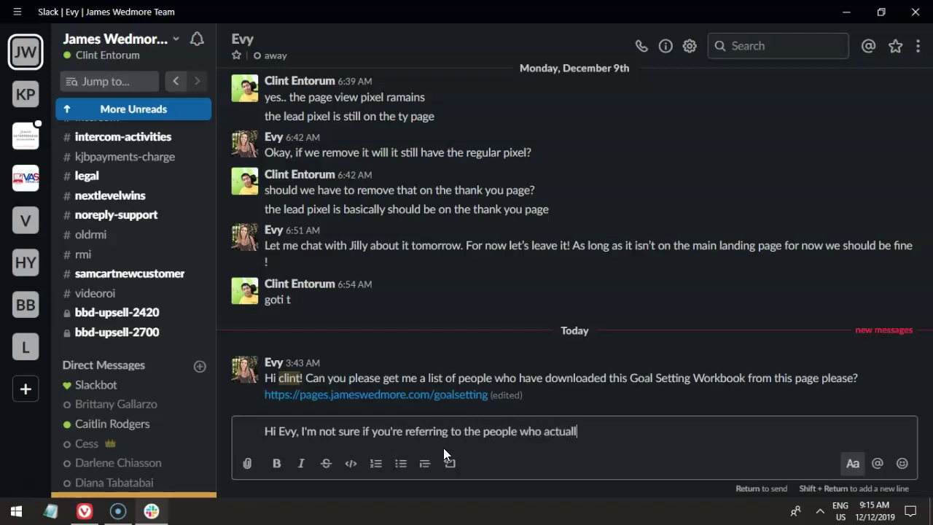
pyautogui.write('y optein')
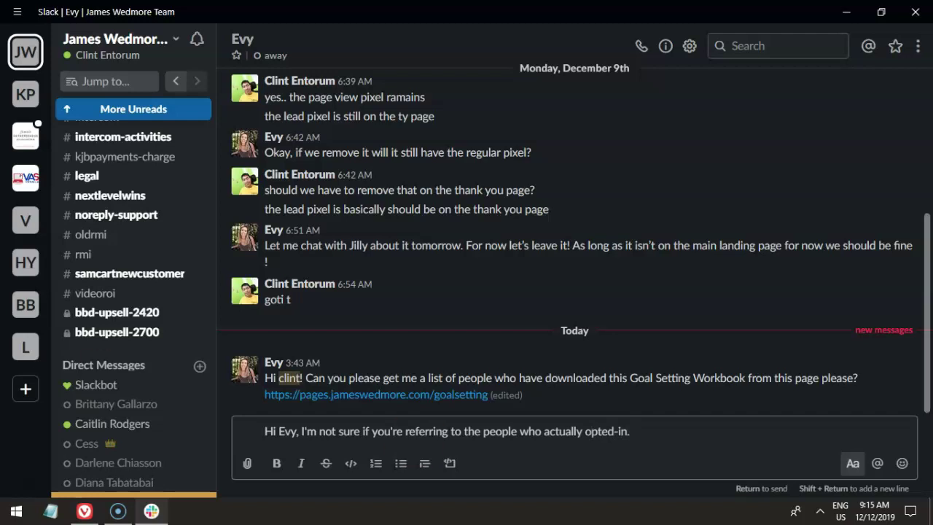
# Switch to the browser and examine the opt-in form behind the workbook download on the goal setting landing page.
pyautogui.click(85, 511)
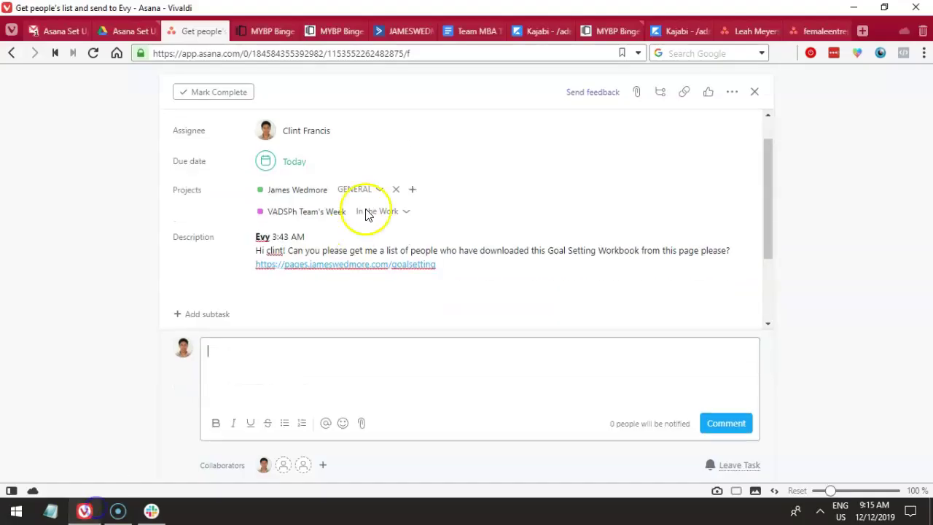
pyautogui.click(332, 30)
pyautogui.scroll(-3, 417, 268)
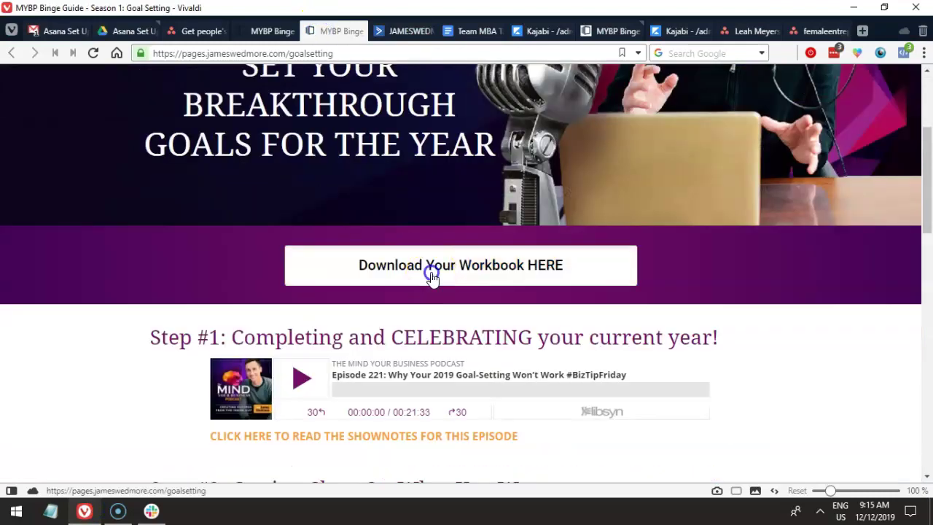
pyautogui.click(430, 270)
pyautogui.click(408, 290)
pyautogui.hotkey('ctrl', 'a')
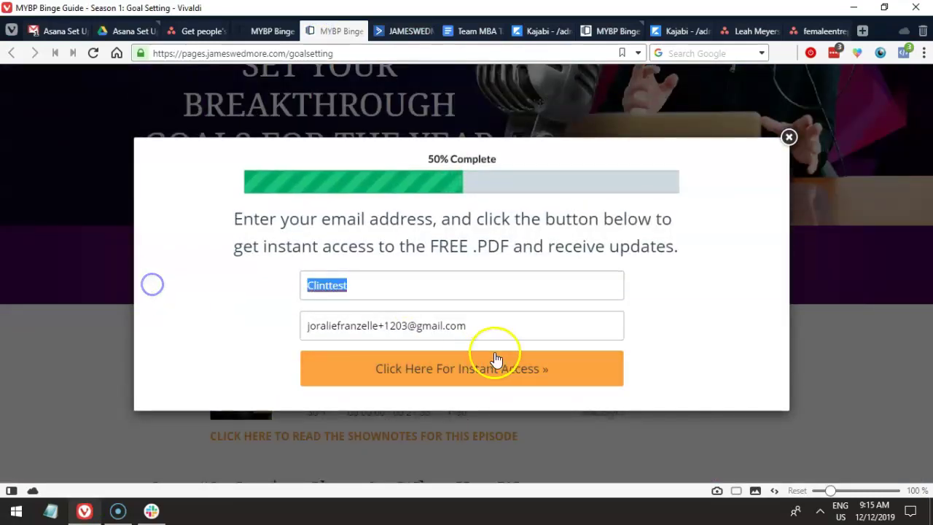
pyautogui.press('Tab')
pyautogui.click(350, 287)
pyautogui.doubleClick(348, 285)
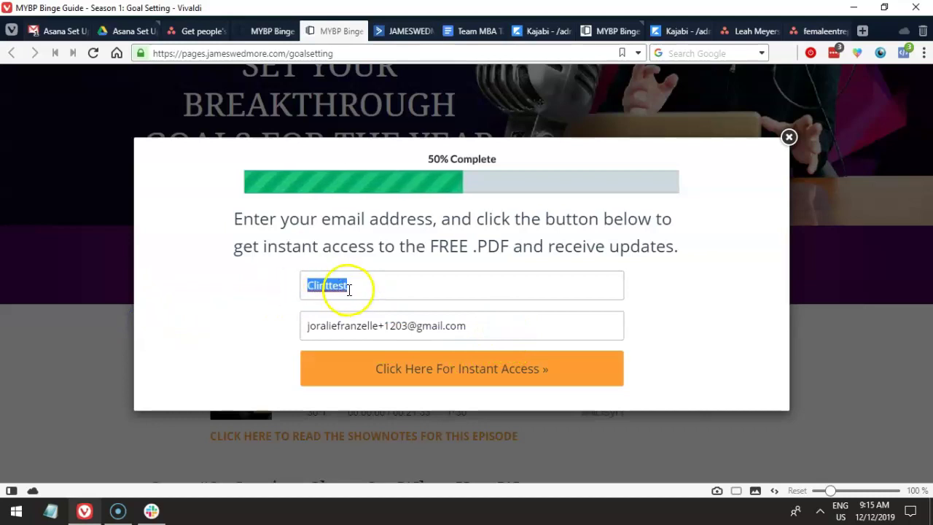
pyautogui.click(790, 137)
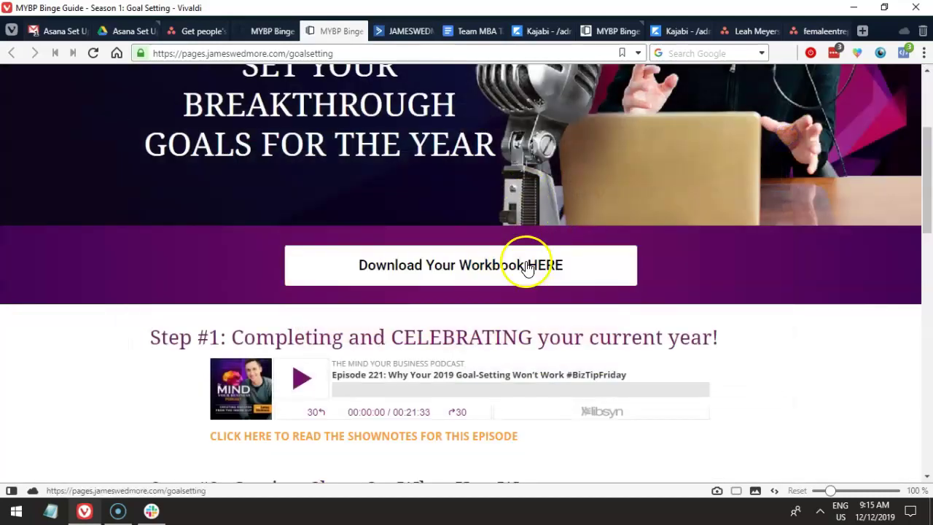
pyautogui.click(503, 275)
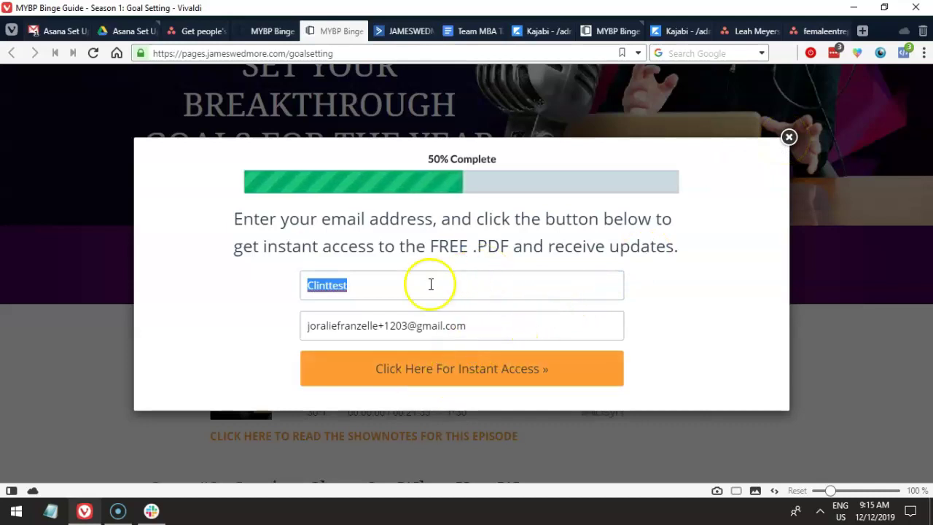
pyautogui.click(471, 289)
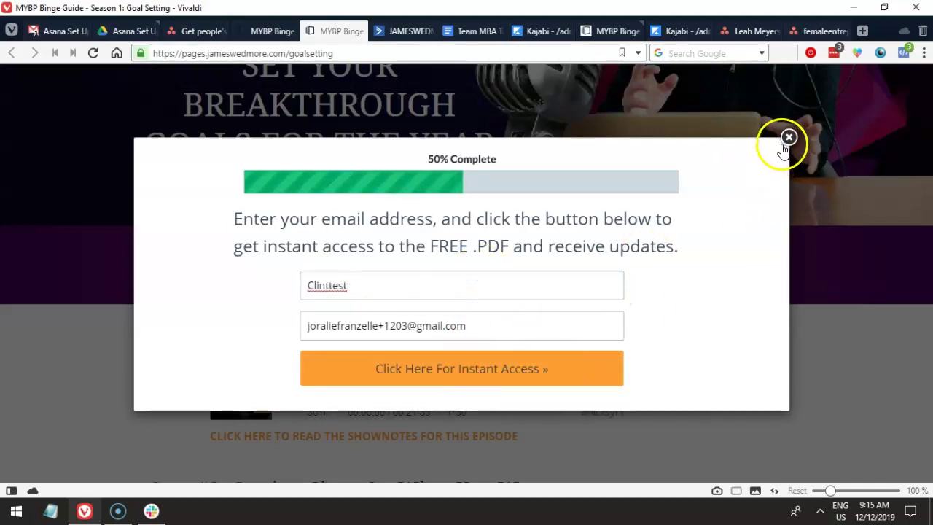
pyautogui.click(788, 138)
# Extend the Slack draft with "or the exact people who actually downloaded it? Because I think we don't have an option to know the latter.".
pyautogui.hotkey('alt', 'Tab')
pyautogui.click(639, 430)
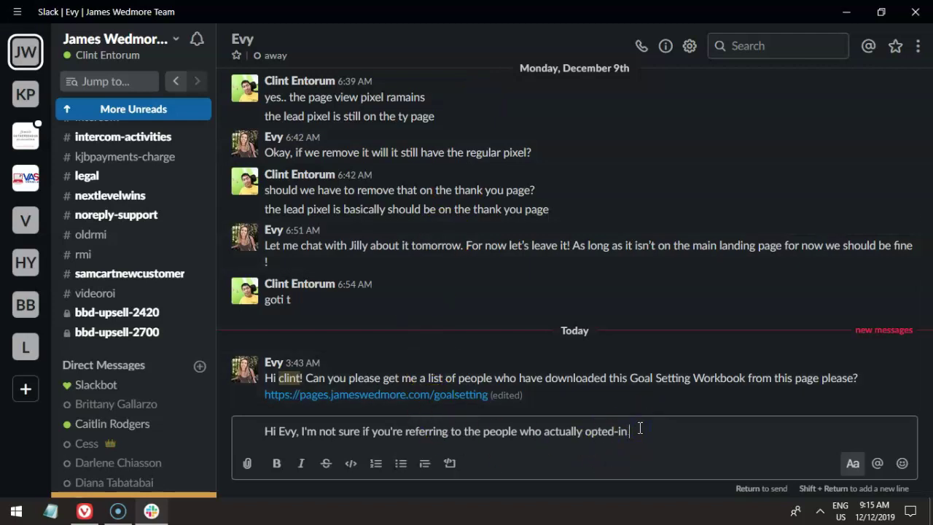
pyautogui.press('BackSpace')
pyautogui.write('or the exact people who actually downloaded it? Beca')
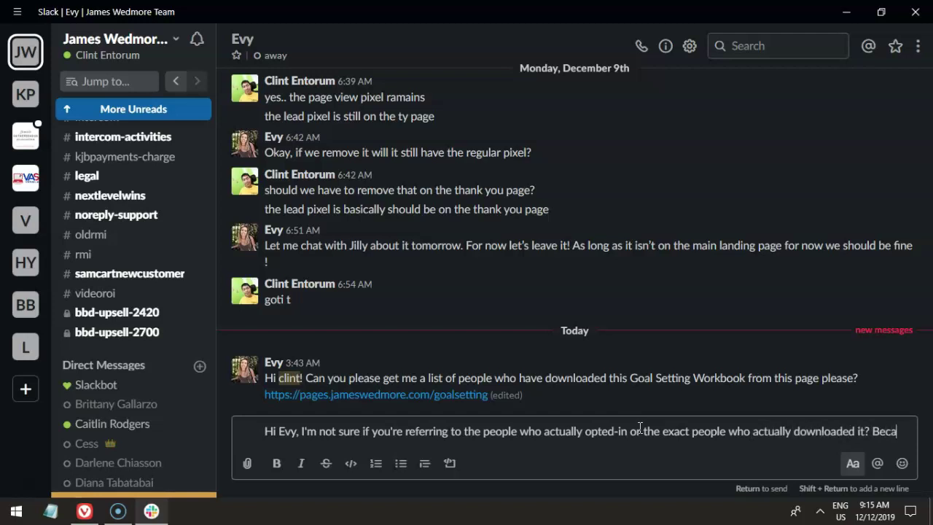
pyautogui.write('use I think')
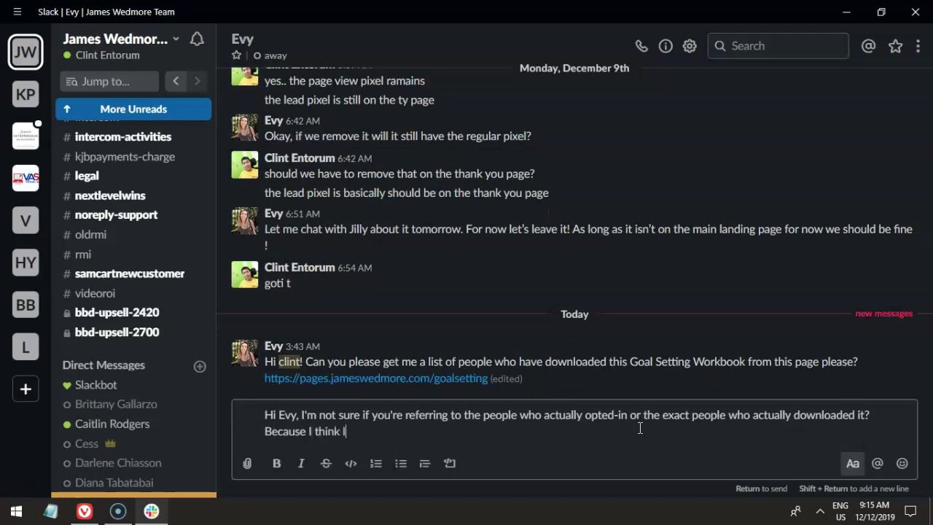
pyautogui.write(" we don't have a")
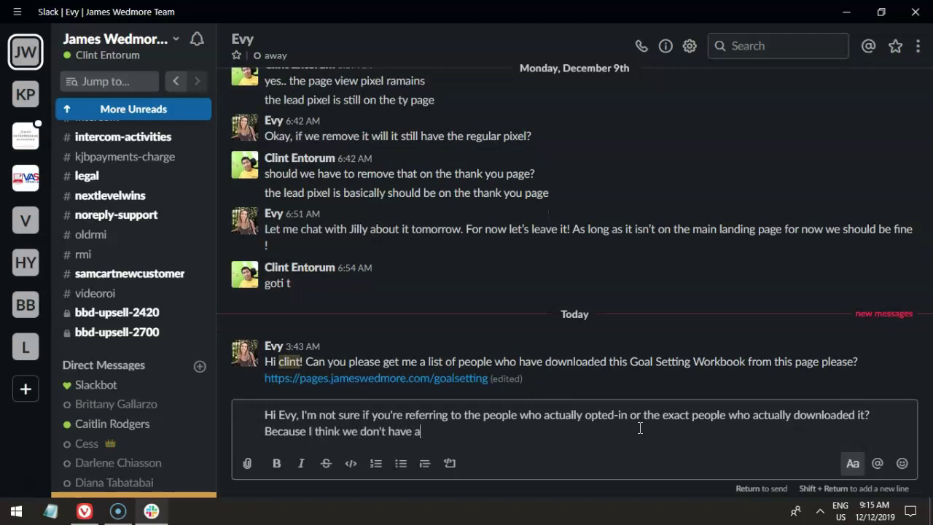
pyautogui.write('n option to know')
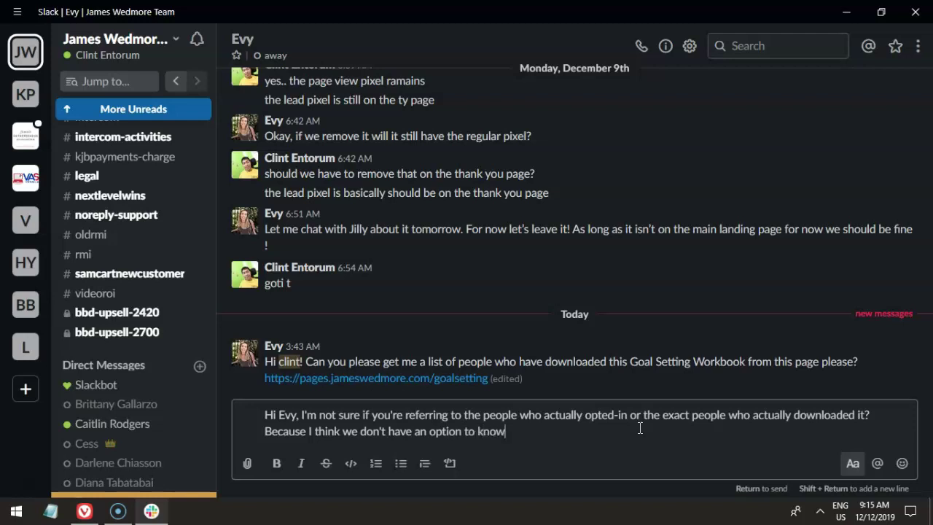
pyautogui.write(' the latter.')
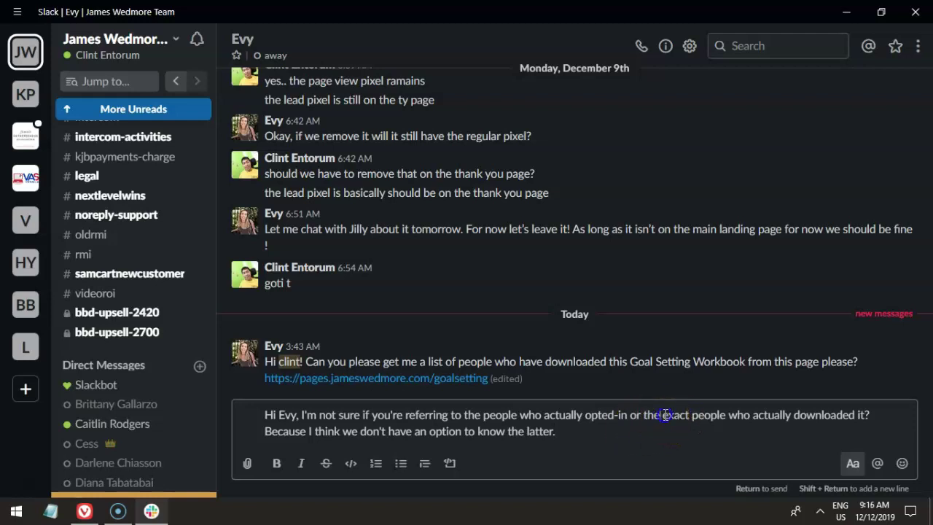
# Reread the drafted Slack reply and add "I'm exporting all the contacts that opted in and send it to you.".
pyautogui.moveTo(662, 415); pyautogui.dragTo(854, 415)
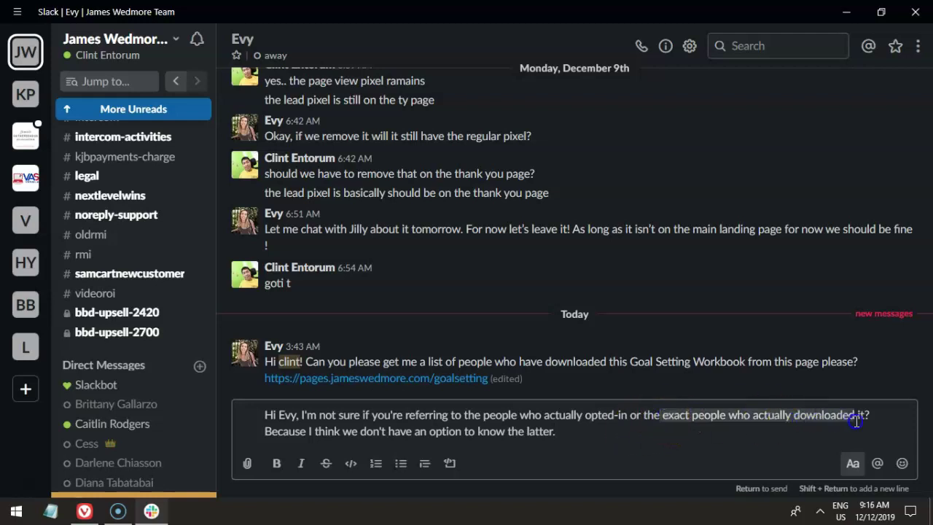
pyautogui.click(566, 433)
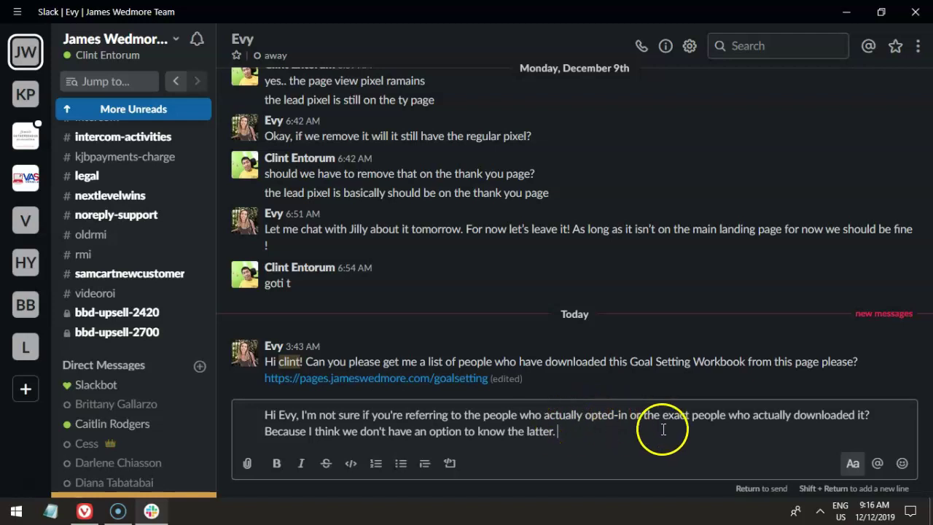
pyautogui.doubleClick(618, 418)
pyautogui.moveTo(618, 418); pyautogui.dragTo(518, 417)
pyautogui.click(581, 437)
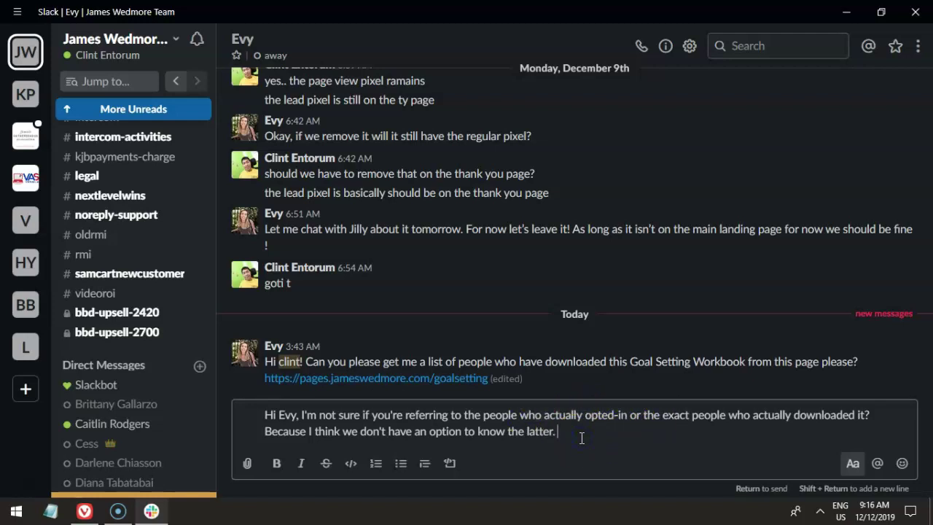
pyautogui.write("I'm exporting ")
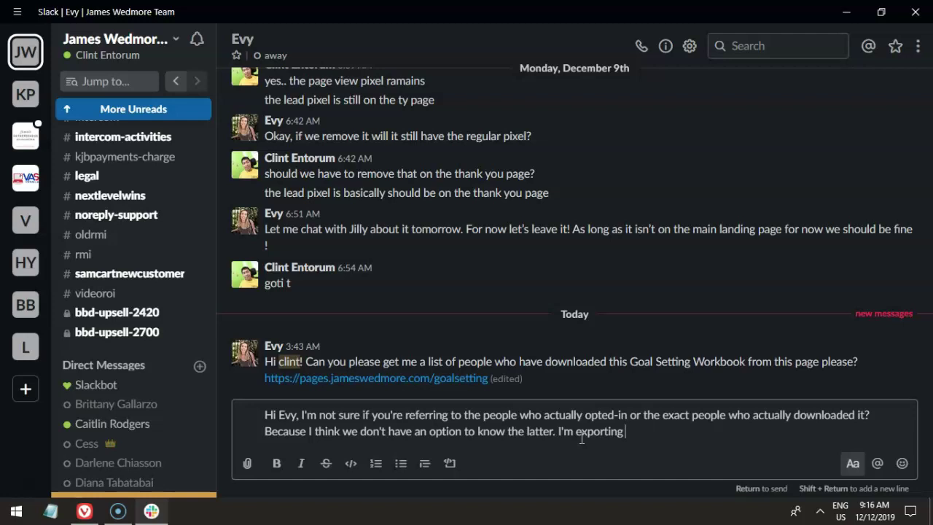
pyautogui.write('thel the contacts')
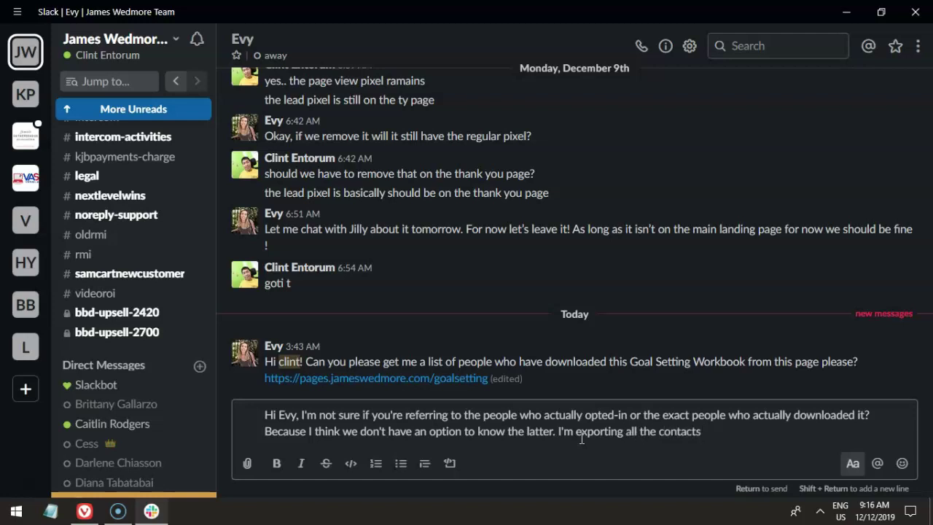
pyautogui.write(' that opted in for o')
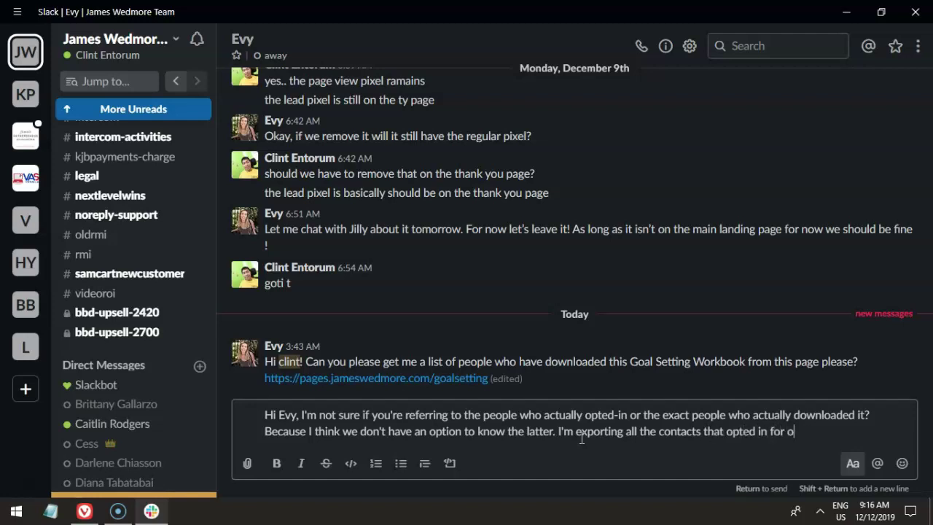
pyautogui.write('send it to you')
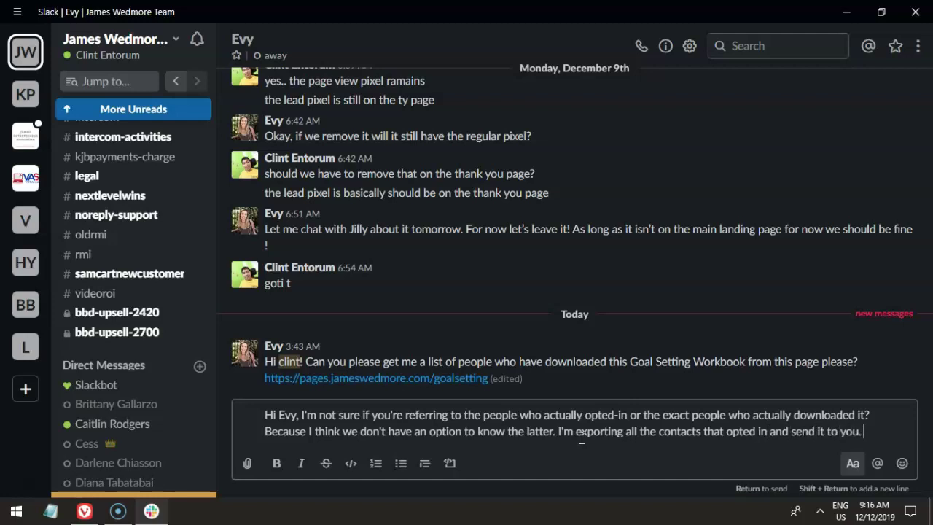
pyautogui.write('.')
pyautogui.hotkey('shift', 'Return')
pyautogui.hotkey('shift', 'Return')
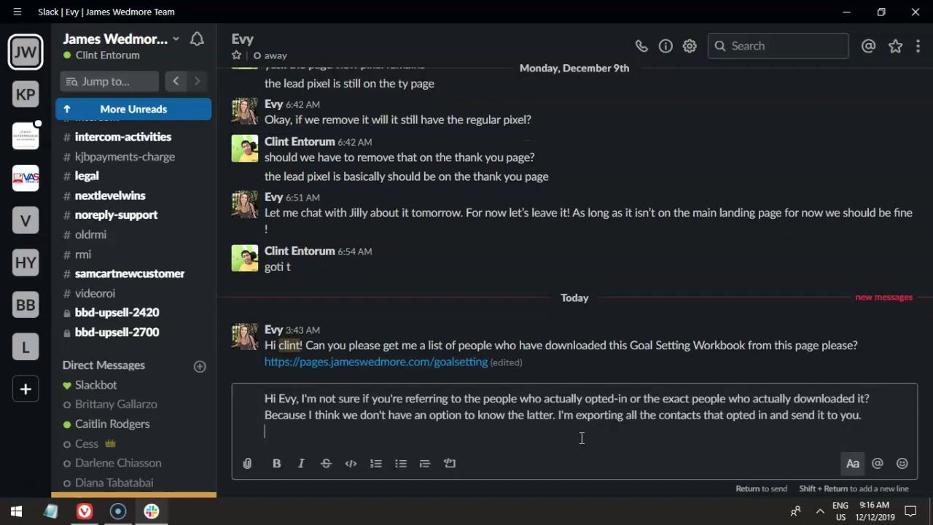
pyautogui.write('And oh!')
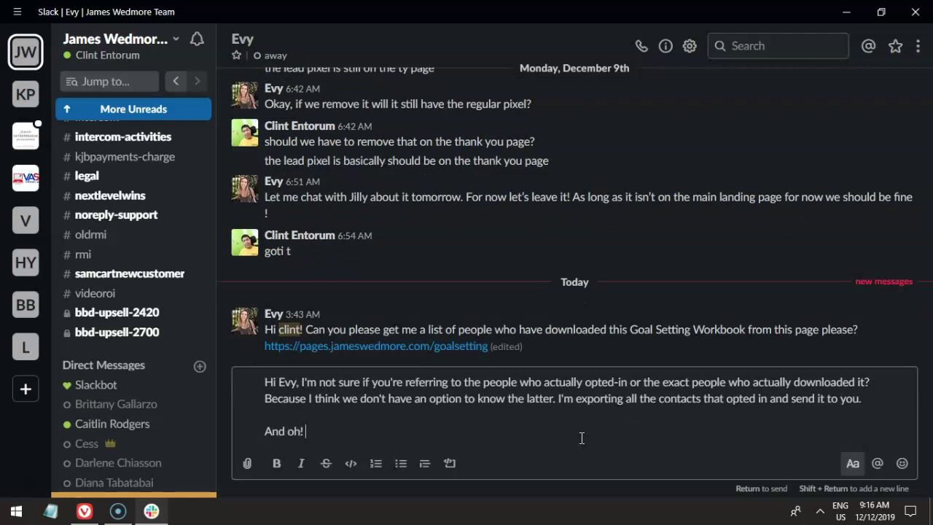
pyautogui.write(' do you want it exported in CSV')
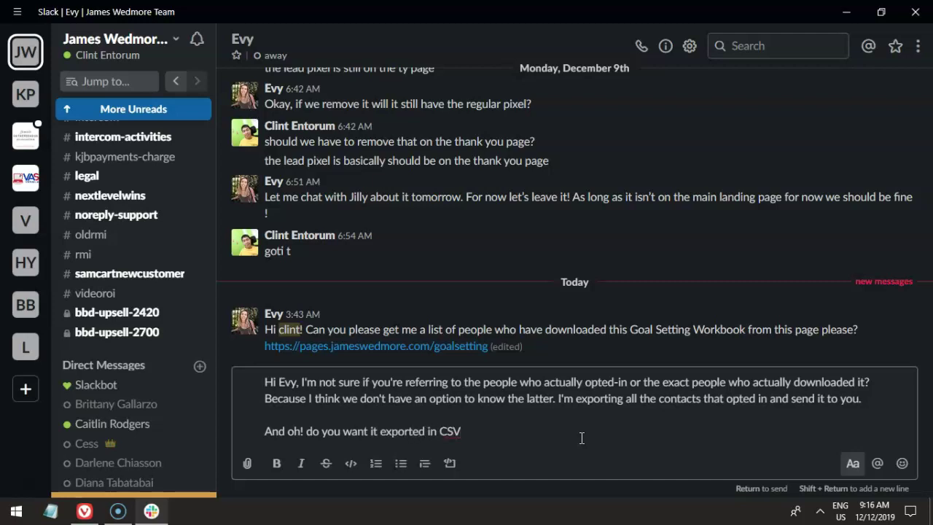
pyautogui.write('?')
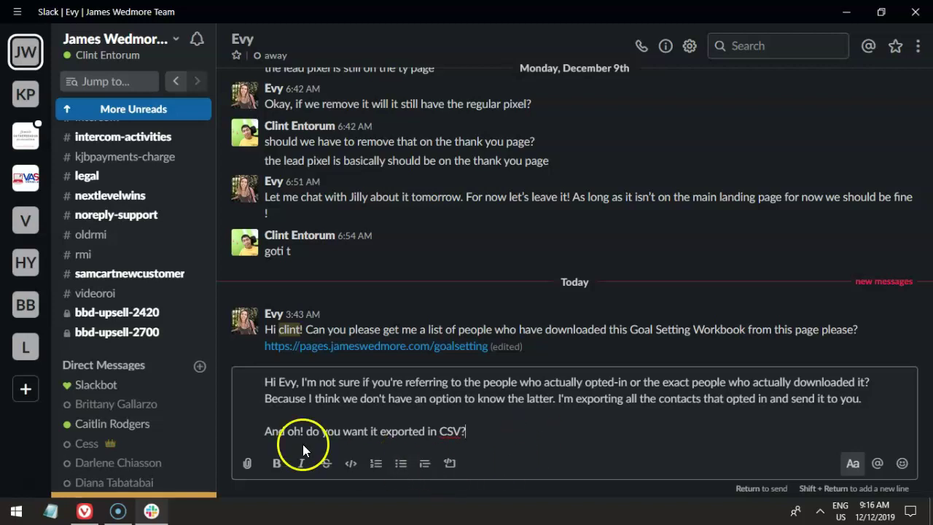
pyautogui.tripleClick(267, 431)
pyautogui.press('BackSpace')
pyautogui.press('BackSpace')
pyautogui.press('BackSpace')
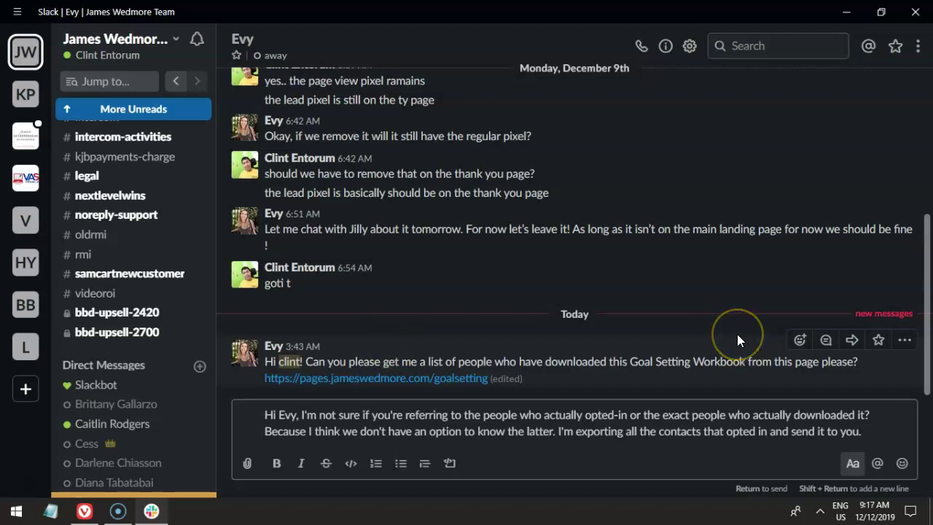
# Send the drafted reply to the requester and move the Slack window away from the screen showing the ActiveCampaign contacts.
pyautogui.press('Return')
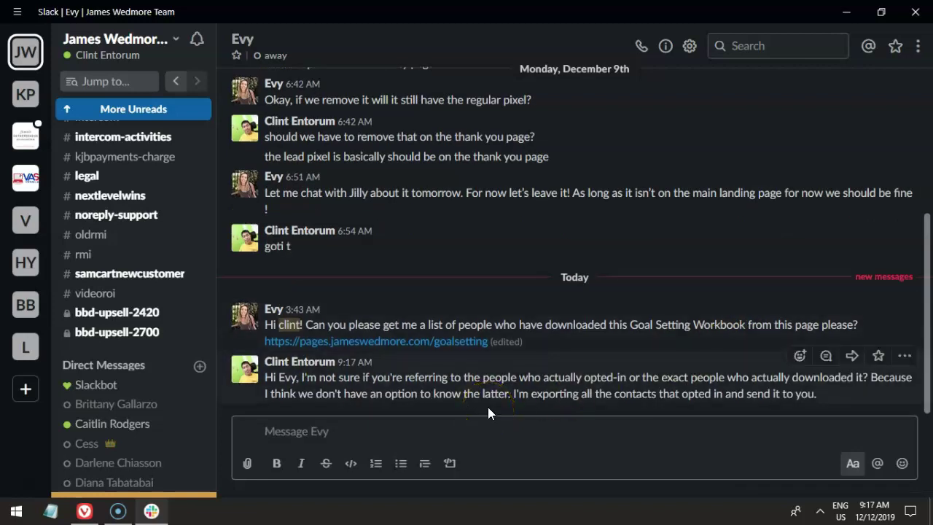
pyautogui.click(84, 511)
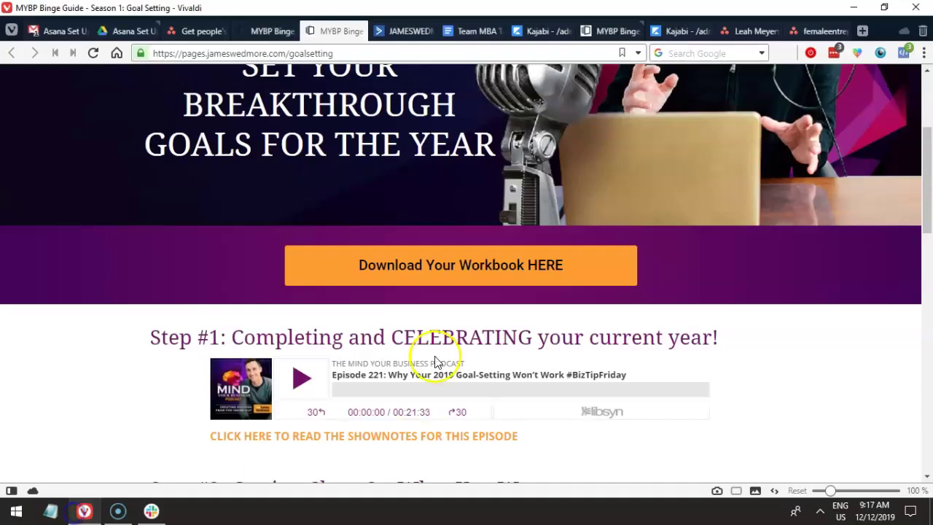
pyautogui.click(391, 31)
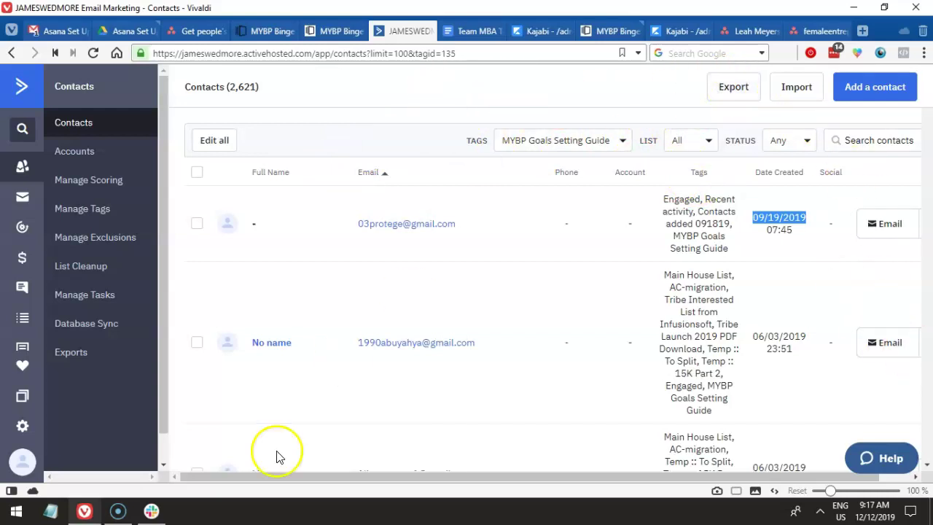
pyautogui.click(151, 511)
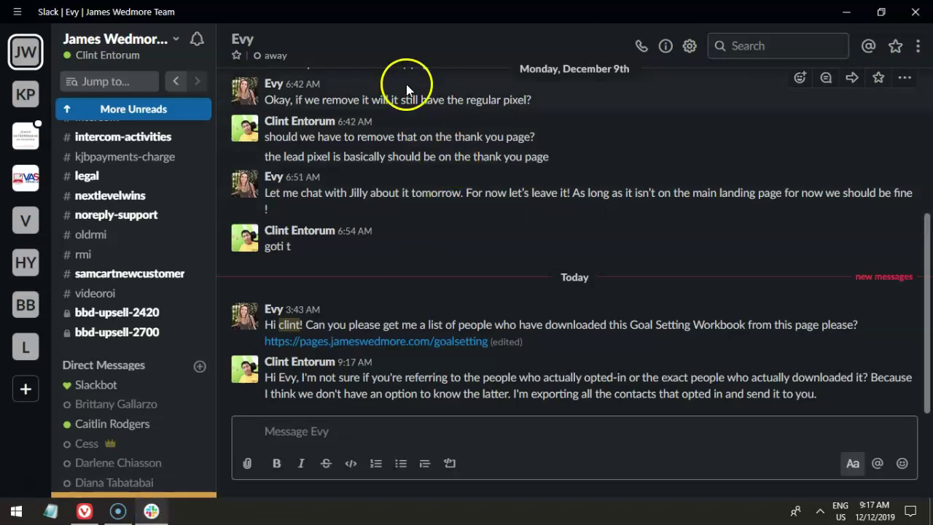
pyautogui.click(419, 11)
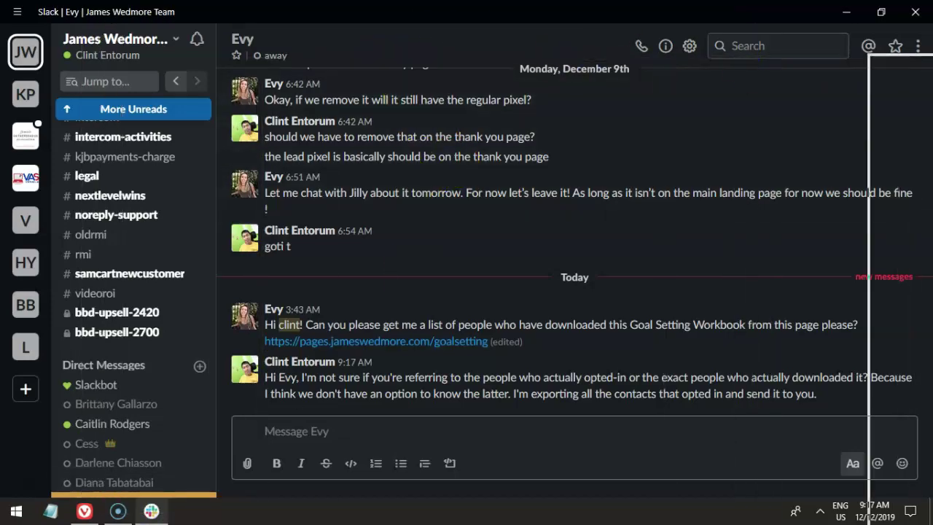
pyautogui.moveTo(930, 60); pyautogui.dragTo(932, 60)
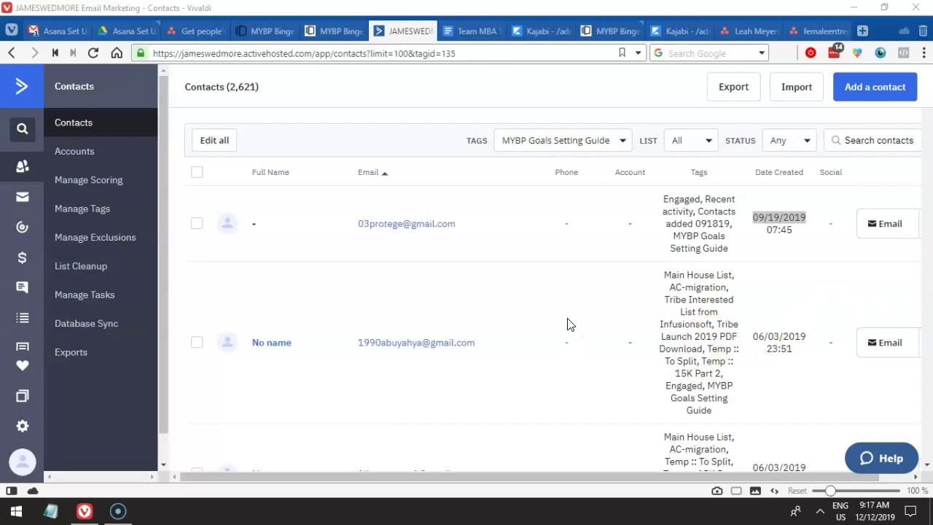
# Export the ActiveCampaign contacts tagged MYBP Goals Setting Guide and check the export's progress and number of contacts.
pyautogui.click(555, 277)
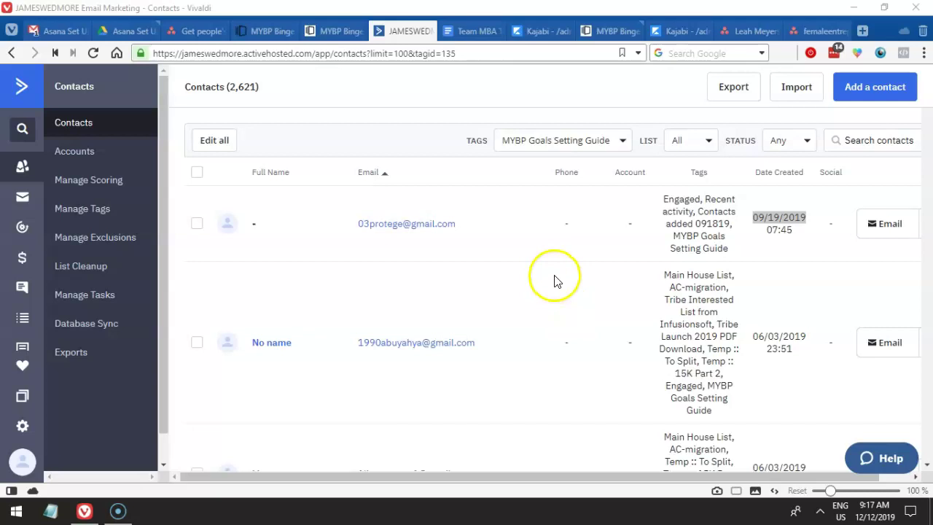
pyautogui.click(729, 90)
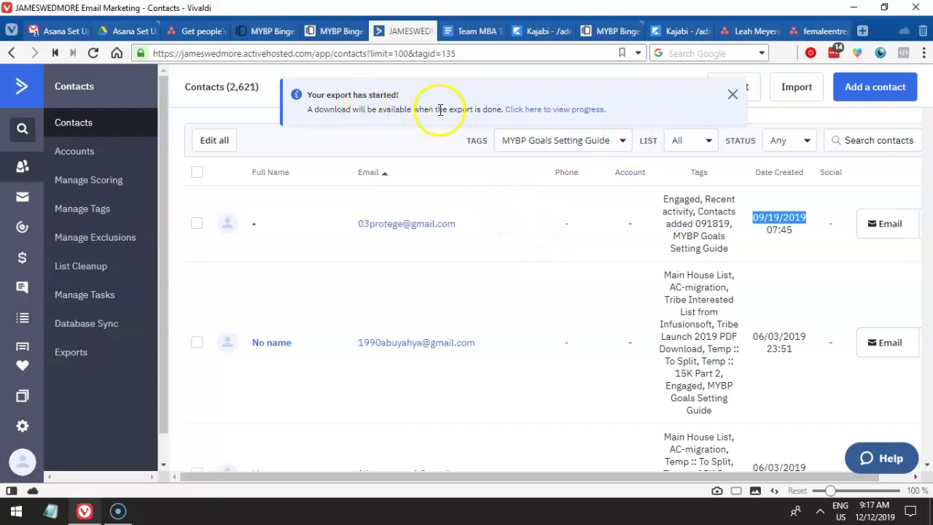
pyautogui.click(521, 112)
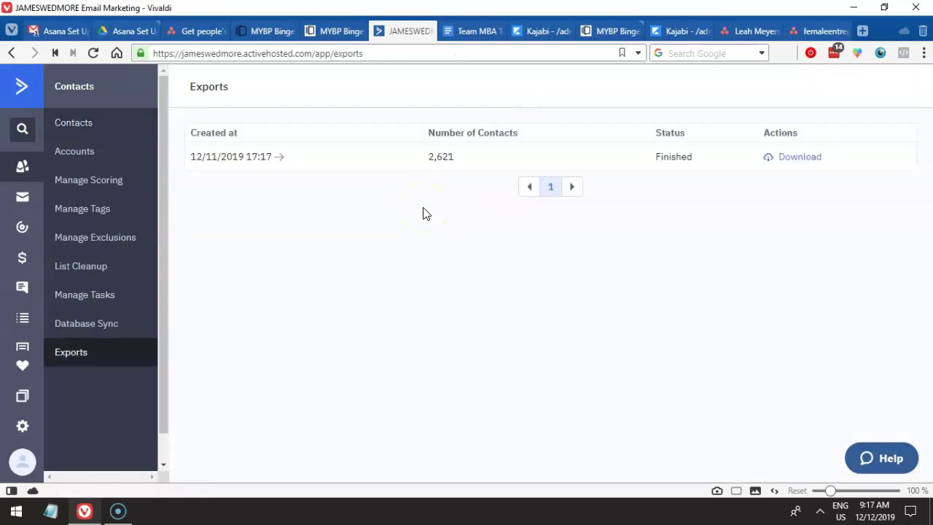
pyautogui.moveTo(468, 169); pyautogui.dragTo(413, 156)
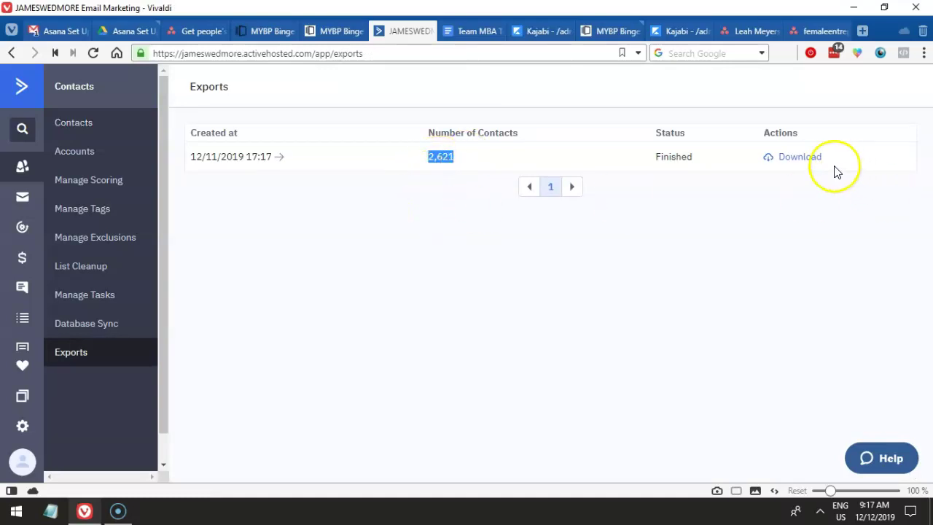
# Start downloading the finished contact export and recheck the goalsetting link in the Asana request and the Instapage integrations page.
pyautogui.click(802, 161)
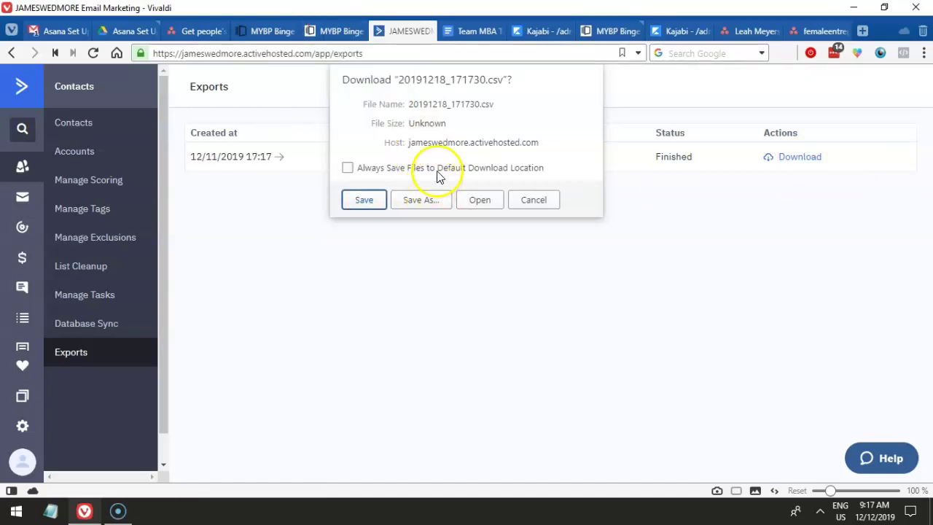
pyautogui.click(198, 35)
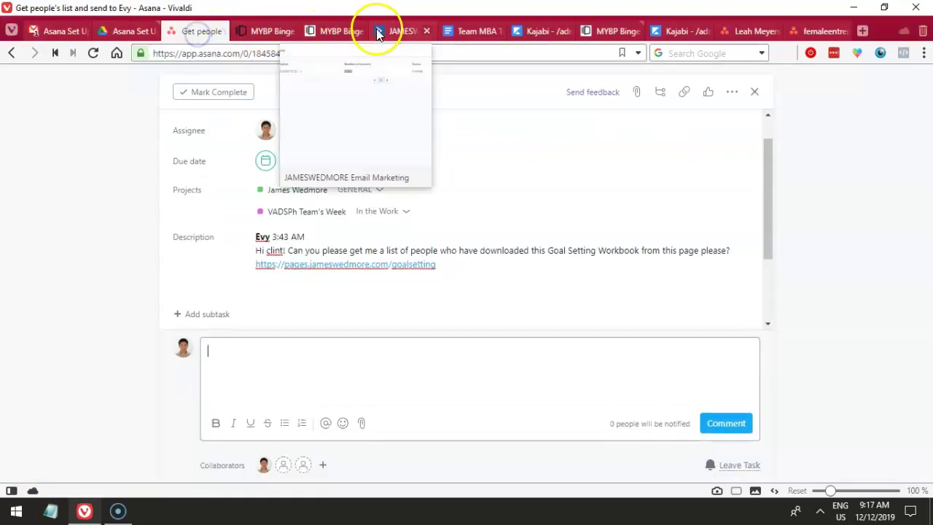
pyautogui.click(439, 264)
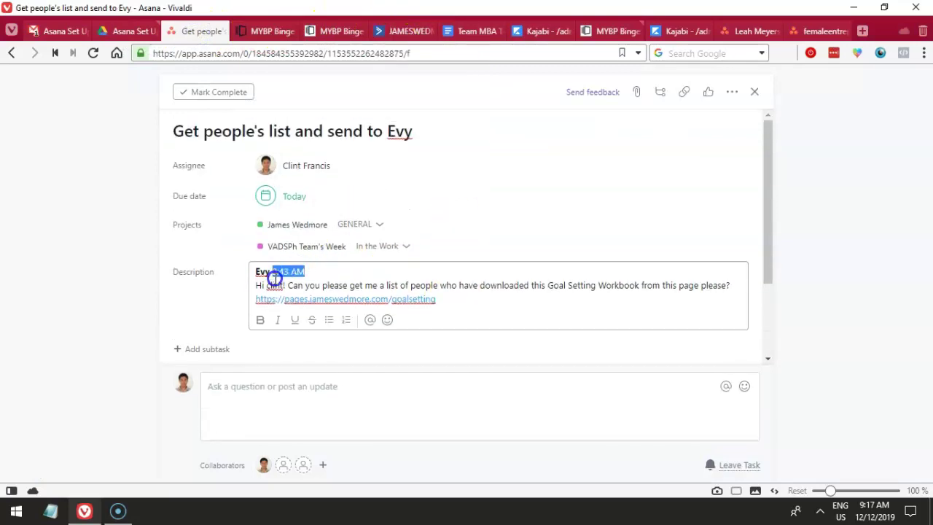
pyautogui.moveTo(441, 299); pyautogui.dragTo(248, 310)
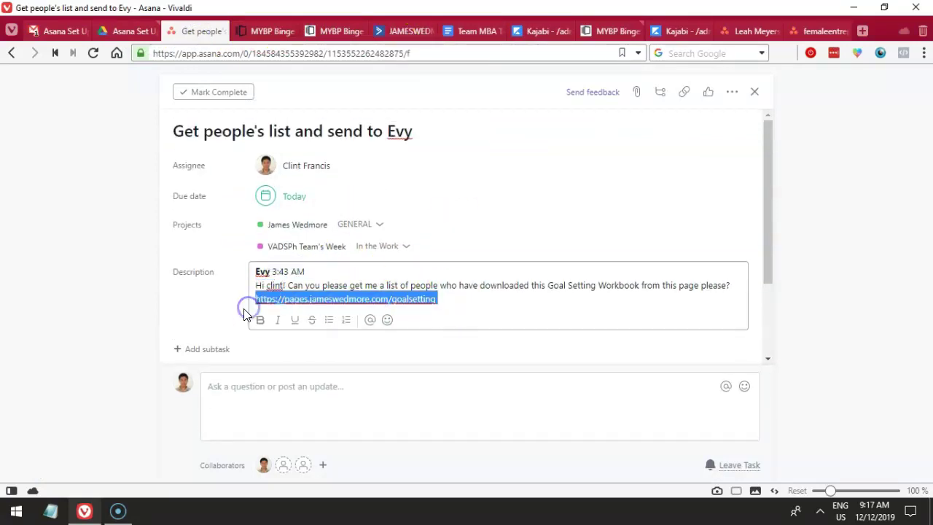
pyautogui.moveTo(243, 31)
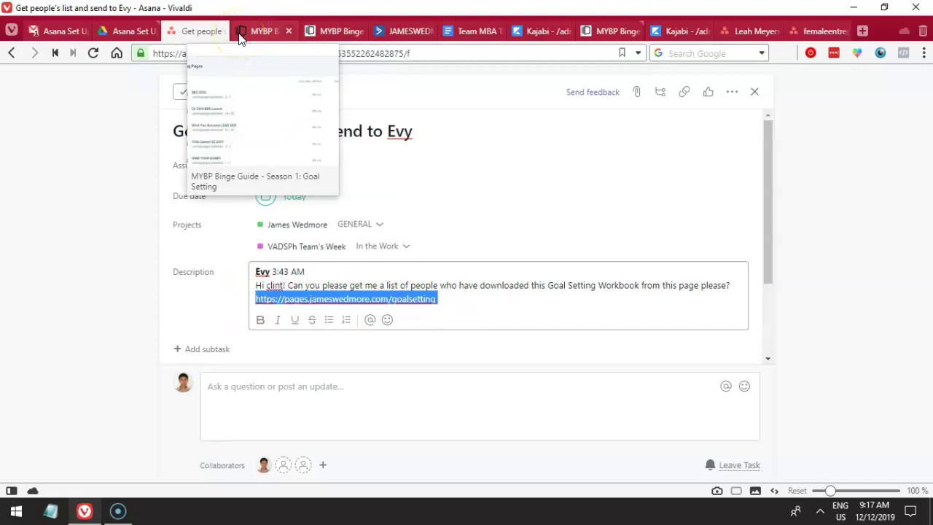
pyautogui.moveTo(463, 294); pyautogui.dragTo(257, 299)
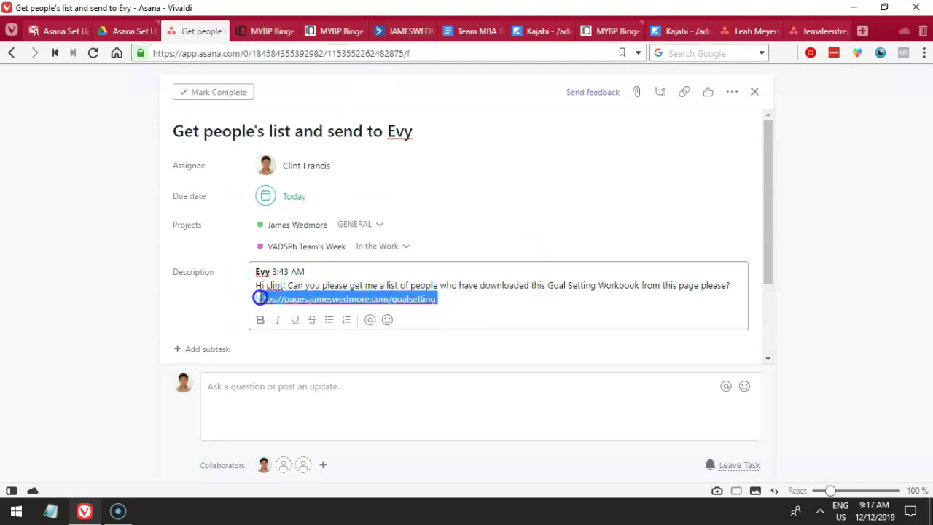
pyautogui.click(390, 31)
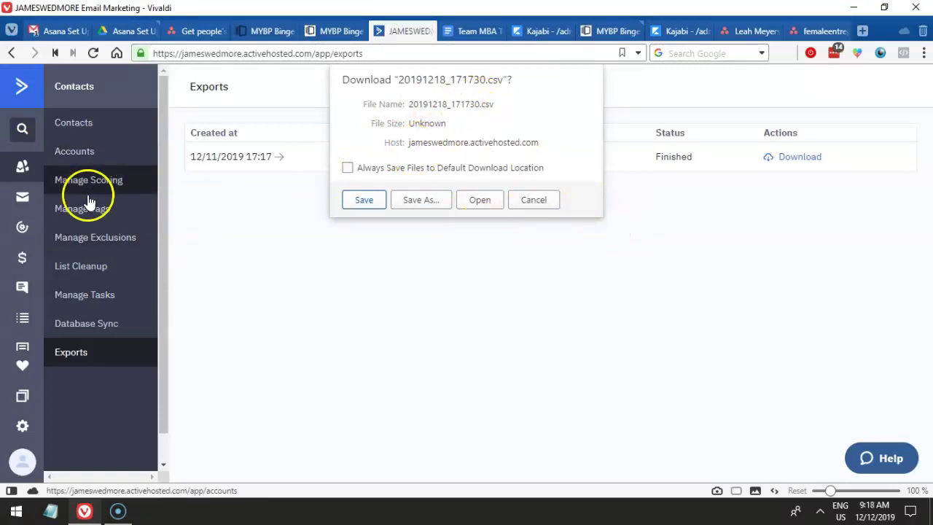
pyautogui.click(262, 31)
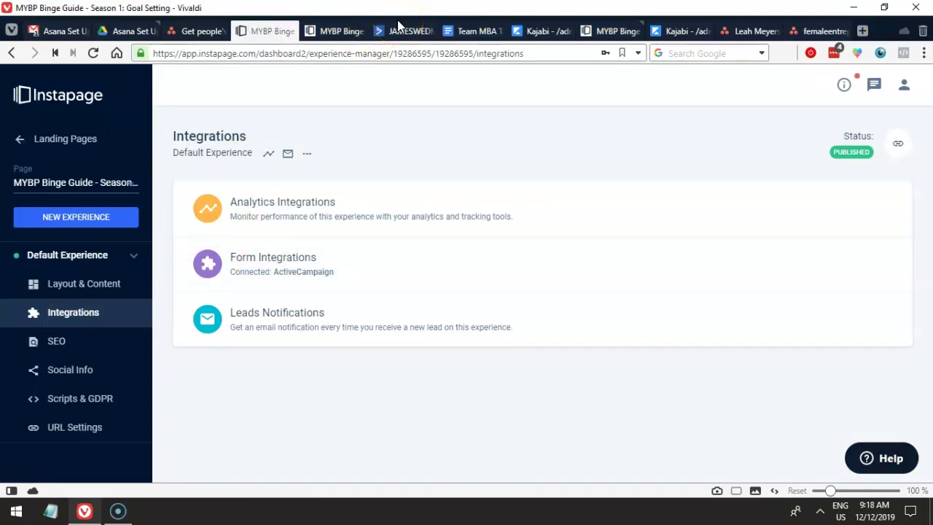
pyautogui.moveTo(398, 30)
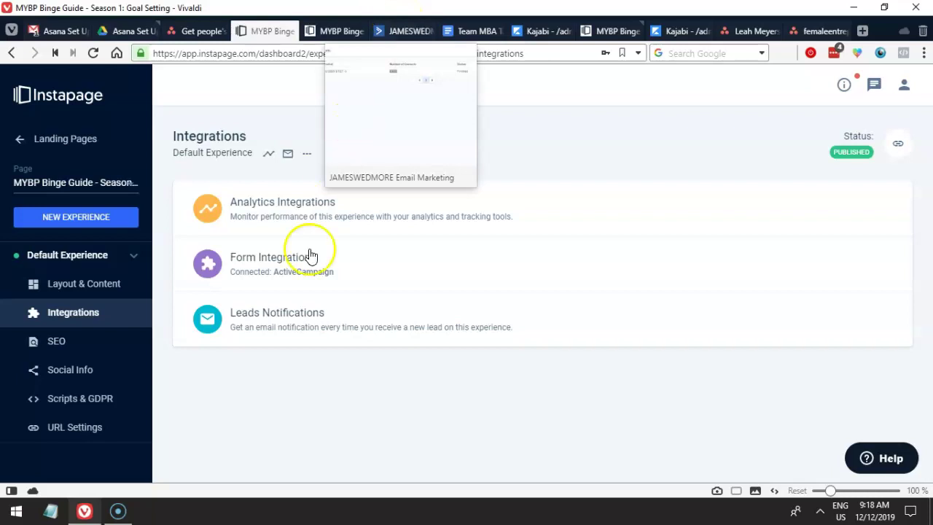
pyautogui.click(401, 33)
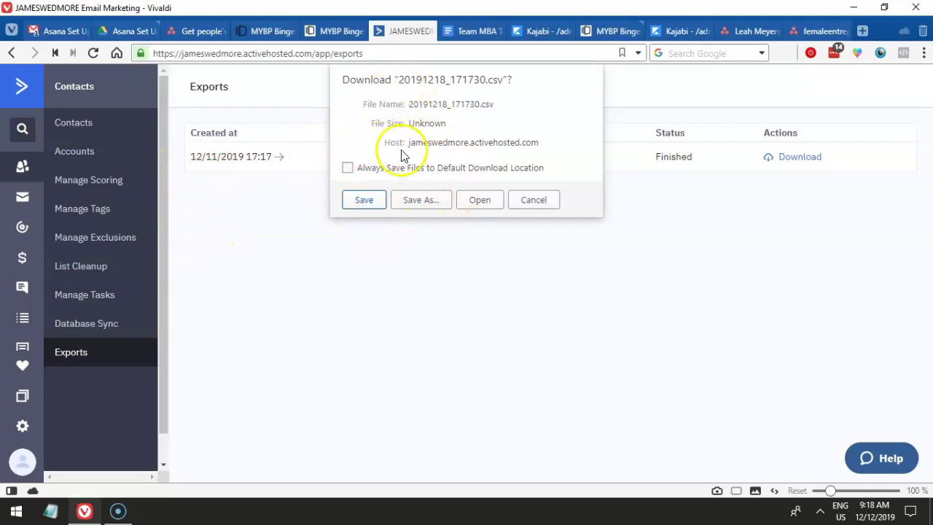
# Choose the James Wedmore folder inside Google Drive's VASPh Client Files as the save location for the exported contacts.
pyautogui.click(418, 199)
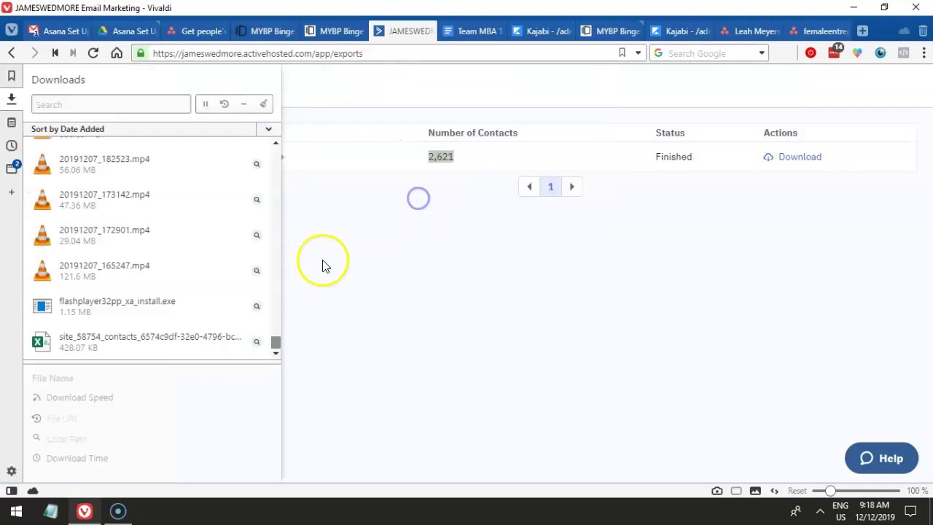
pyautogui.moveTo(452, 299); pyautogui.dragTo(449, 202)
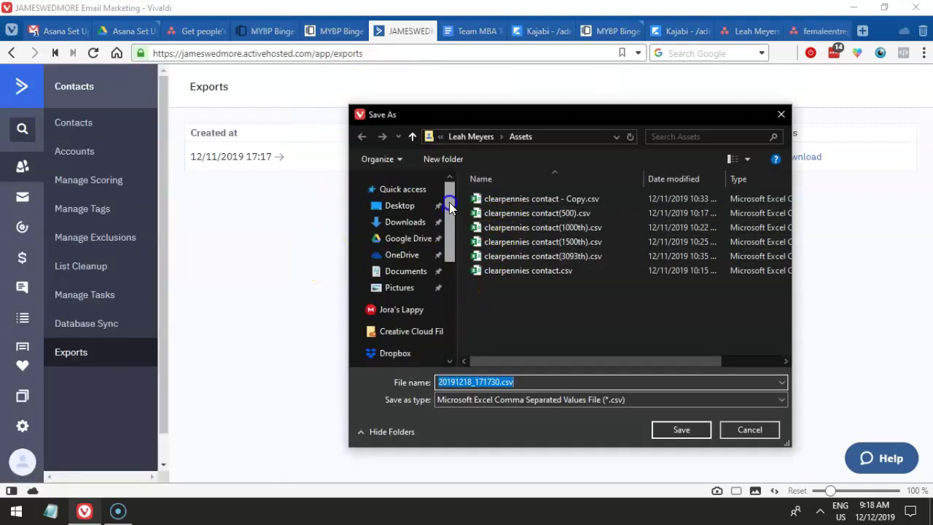
pyautogui.click(393, 238)
pyautogui.scroll(-5, 532, 251)
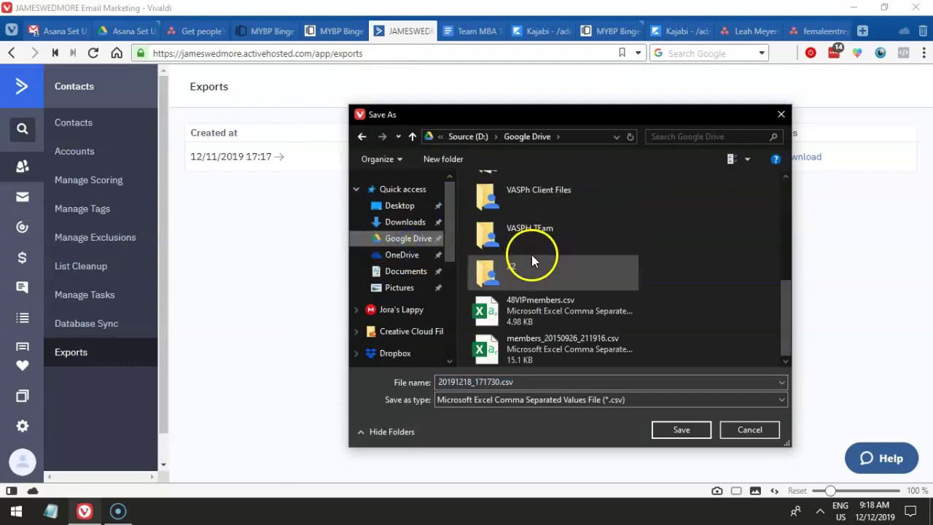
pyautogui.doubleClick(557, 200)
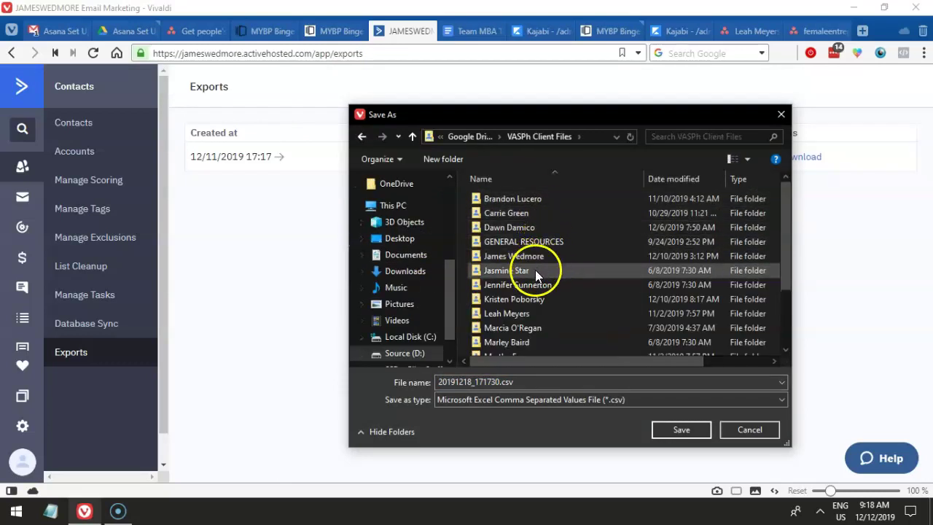
pyautogui.doubleClick(523, 258)
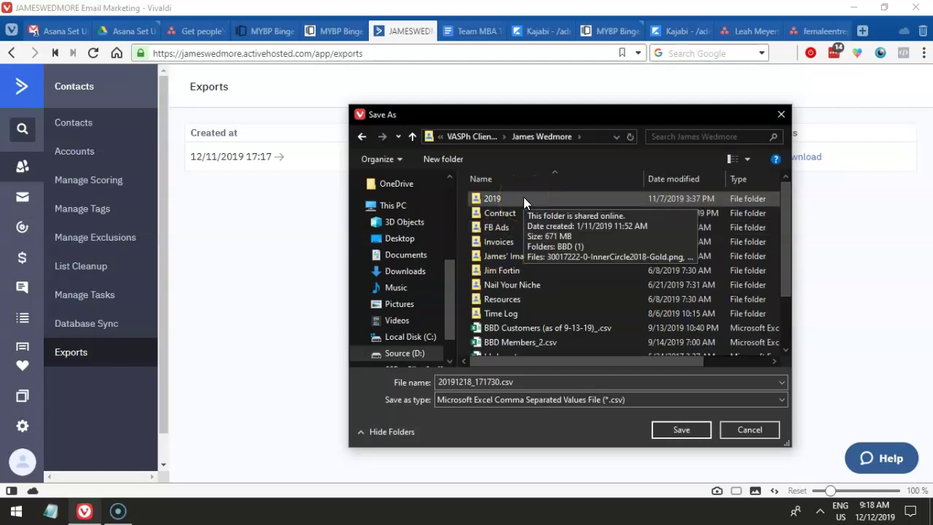
# Name the export "Tag - MYBP Goals Setting Guide.csv" and save it.
pyautogui.click(484, 386)
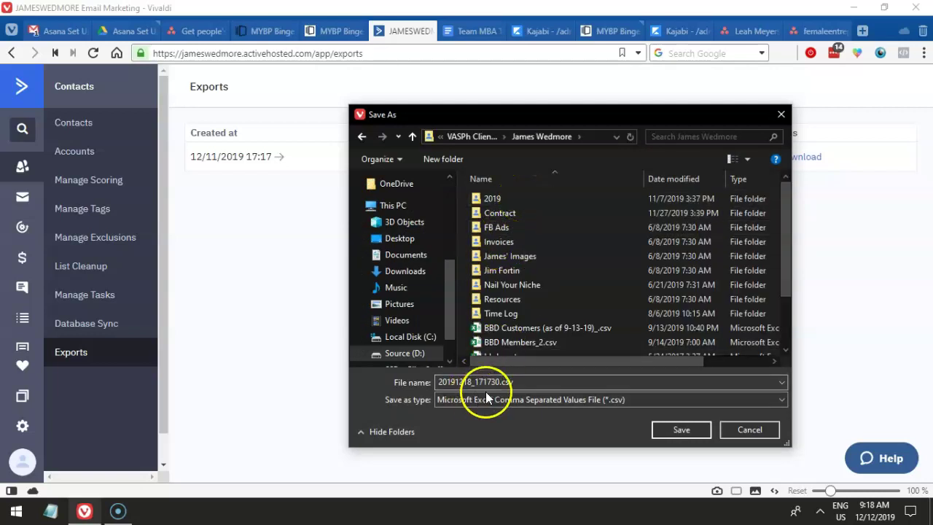
pyautogui.click(501, 383)
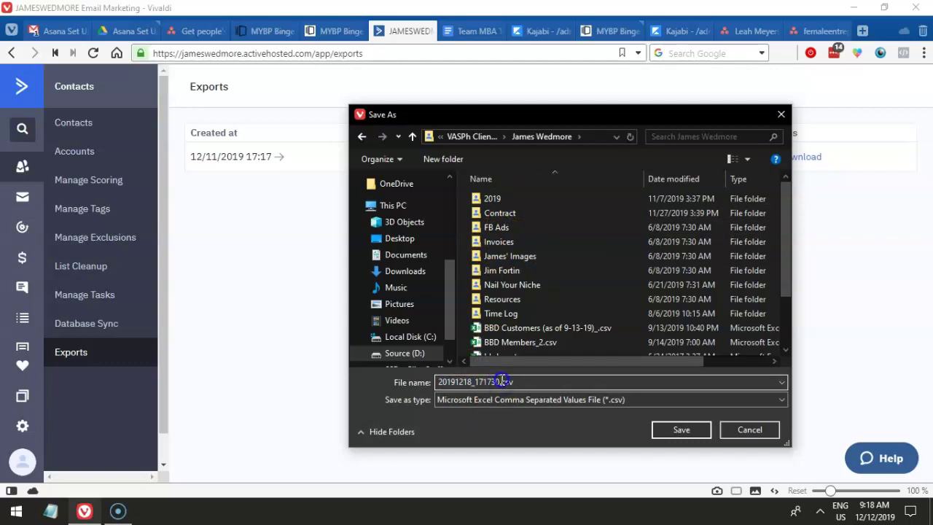
pyautogui.write('MYBP Goals Setting Guide')
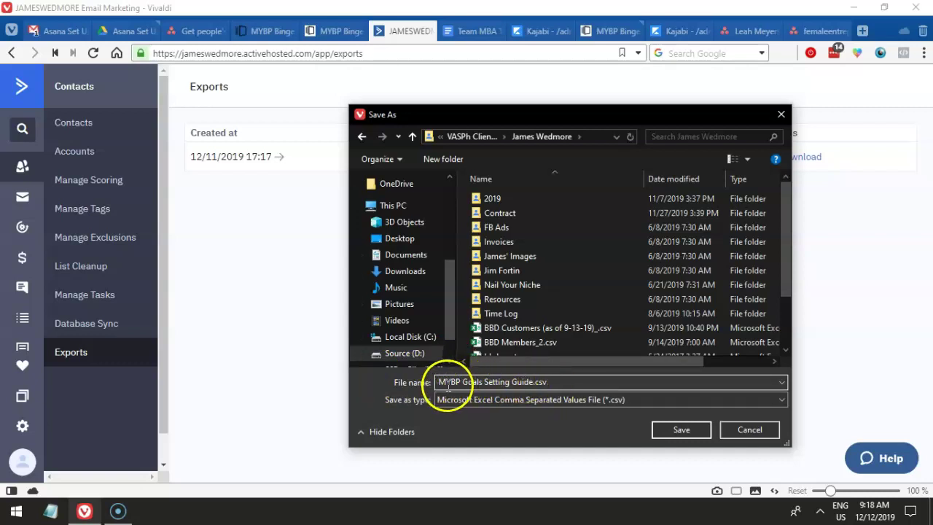
pyautogui.write('ag -')
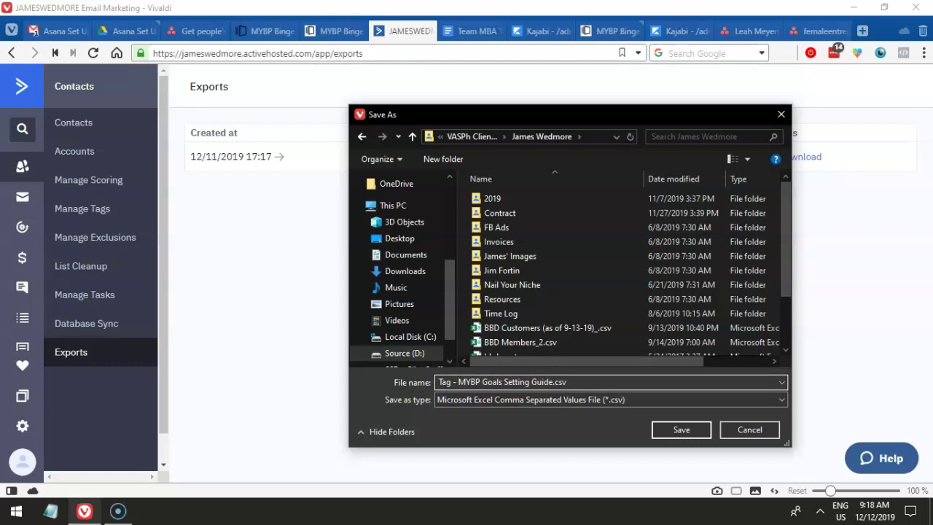
pyautogui.click(683, 428)
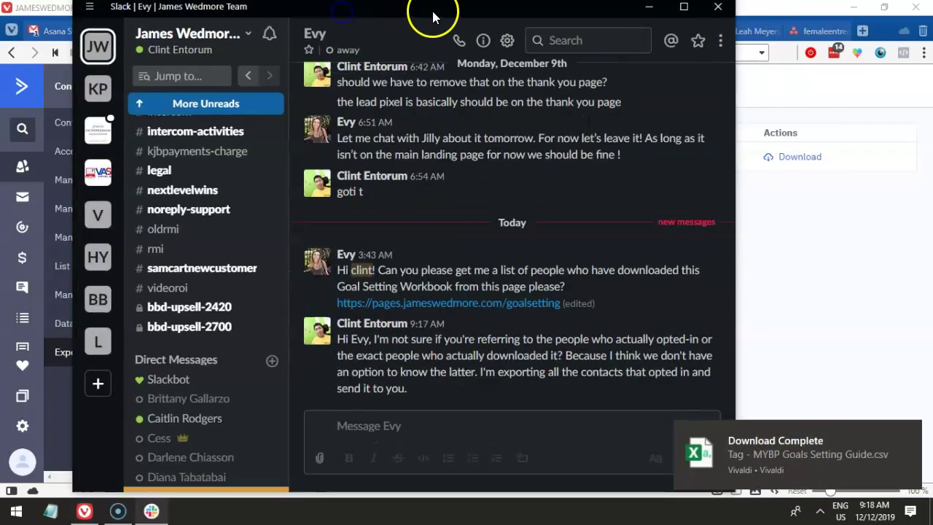
# Maximize the Slack conversation and show the downloaded CSV in its folder in a maximized File Explorer window.
pyautogui.doubleClick(438, 17)
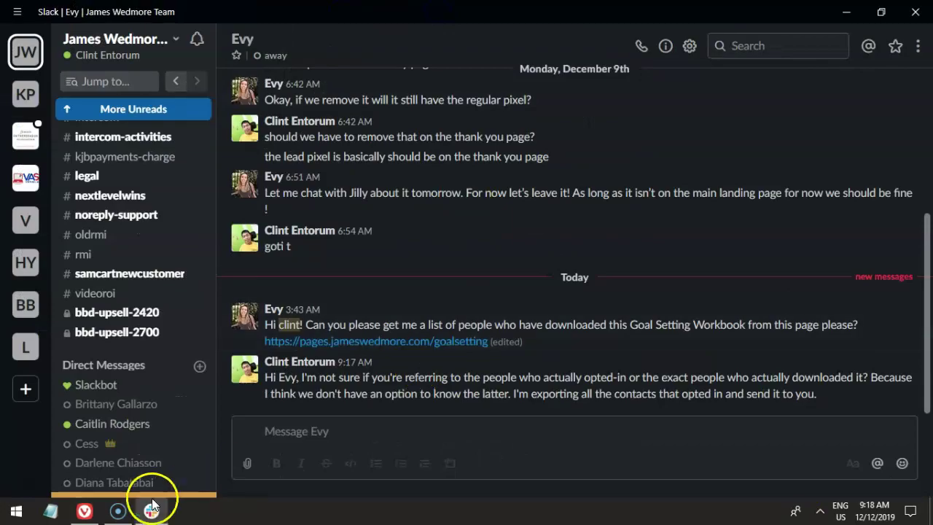
pyautogui.click(82, 508)
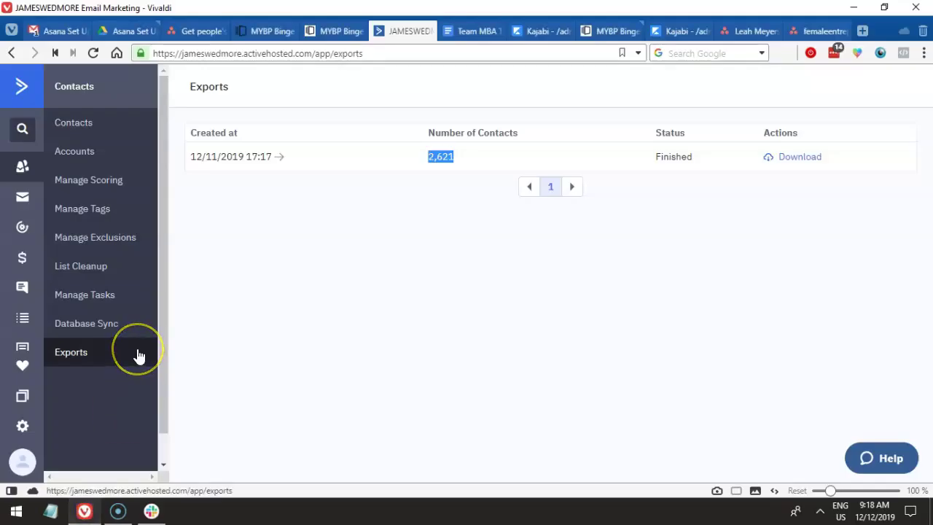
pyautogui.hotkey('ctrl', 'shift', 'd')
pyautogui.click(256, 343)
pyautogui.moveTo(606, 21); pyautogui.dragTo(932, 21)
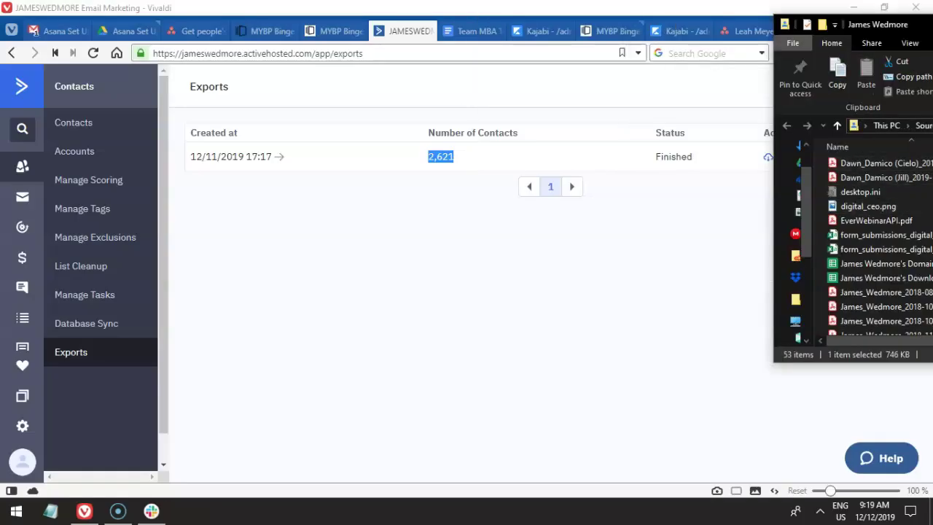
pyautogui.doubleClick(926, 24)
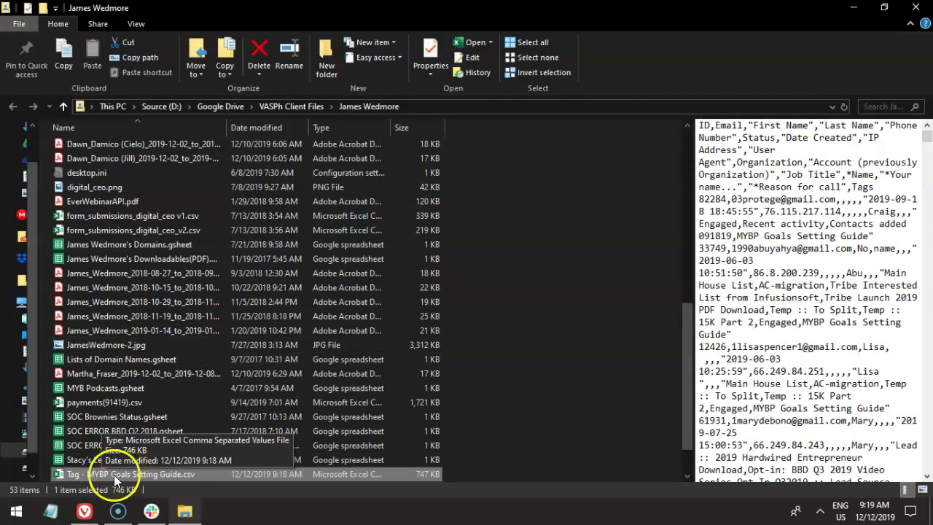
# Open the CSV in Excel, fit the Date Created column to inspect the contact rows, and close it without saving.
pyautogui.doubleClick(114, 474)
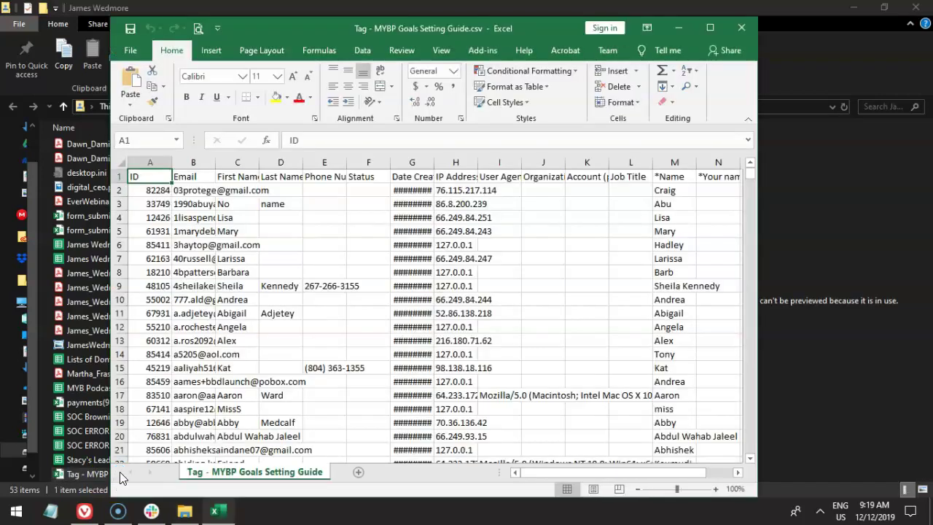
pyautogui.click(710, 27)
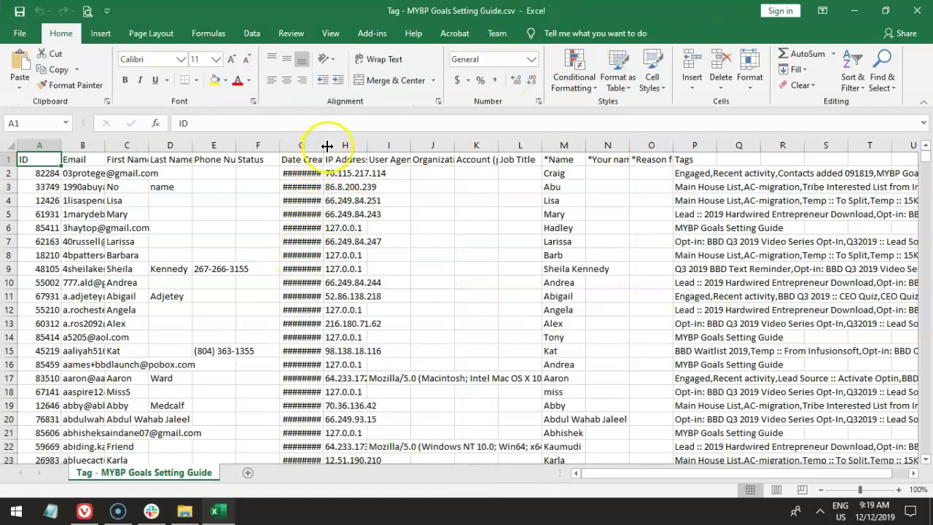
pyautogui.doubleClick(329, 146)
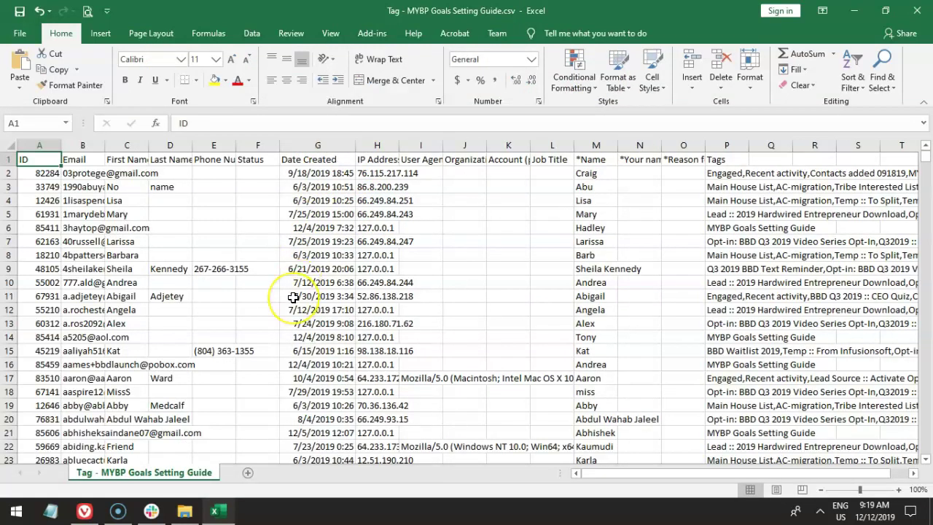
pyautogui.scroll(-2, 293, 297)
pyautogui.scroll(-4, 292, 298)
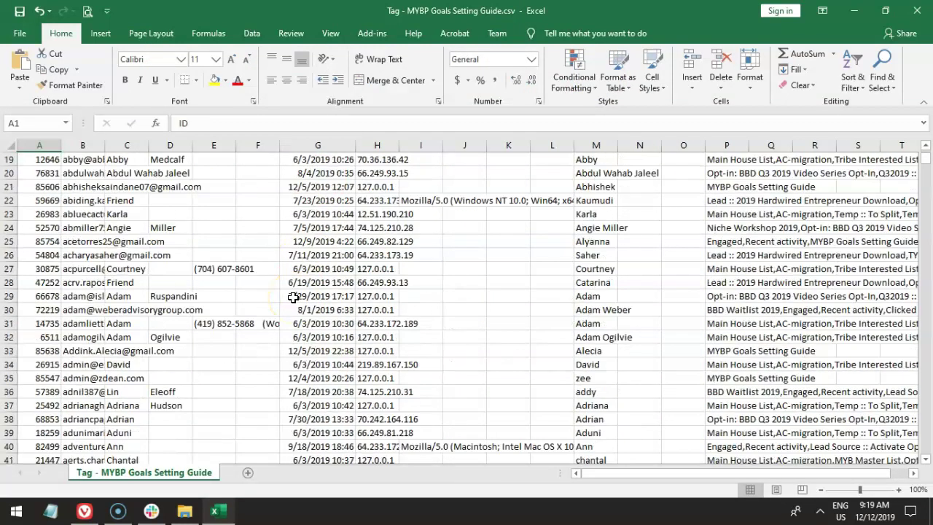
pyautogui.scroll(6, 292, 298)
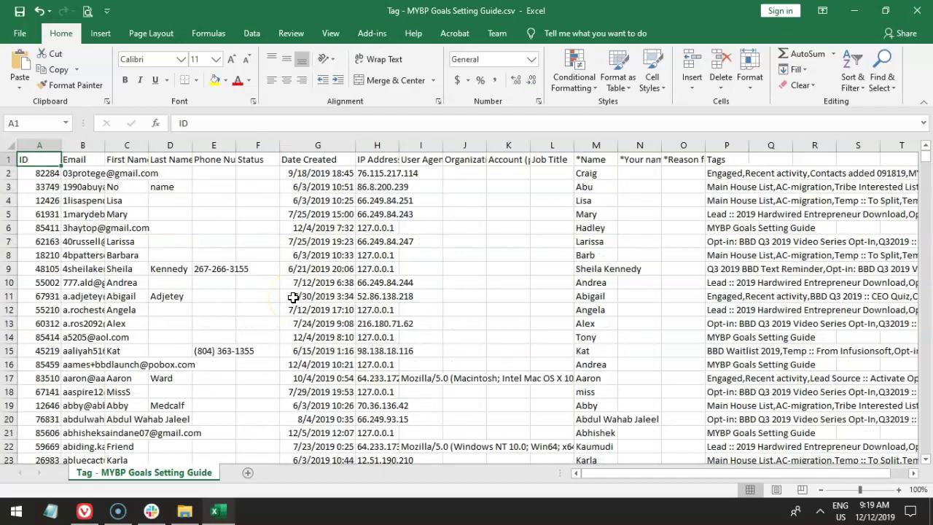
pyautogui.scroll(-20, 292, 298)
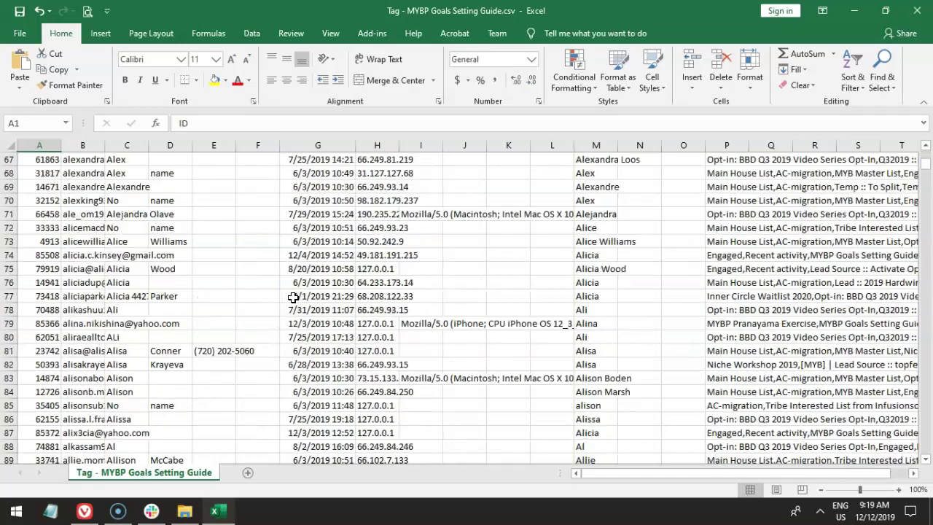
pyautogui.scroll(-12, 293, 298)
pyautogui.click(917, 10)
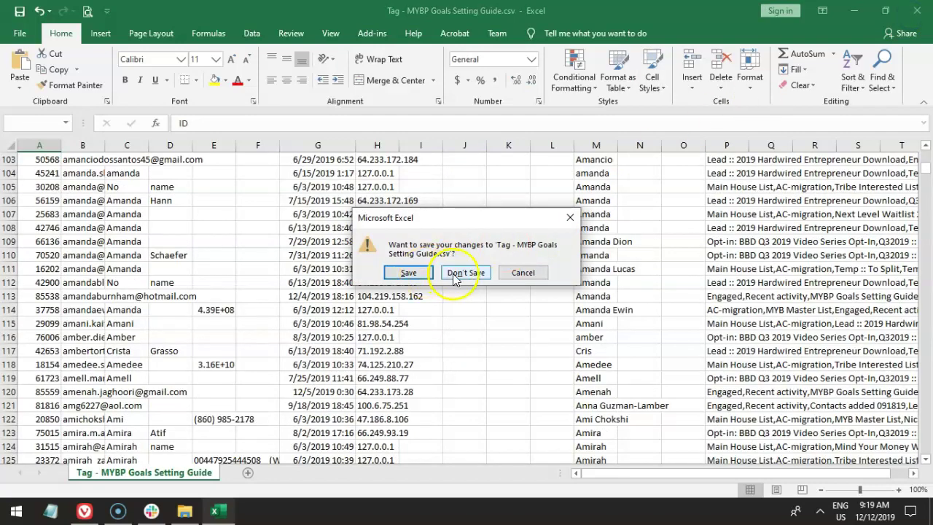
pyautogui.click(466, 272)
# Shrink the File Explorer window and attach Tag - MYBP Goals Setting Guide.csv to the Slack conversation with the requester.
pyautogui.moveTo(479, 8); pyautogui.dragTo(610, 79)
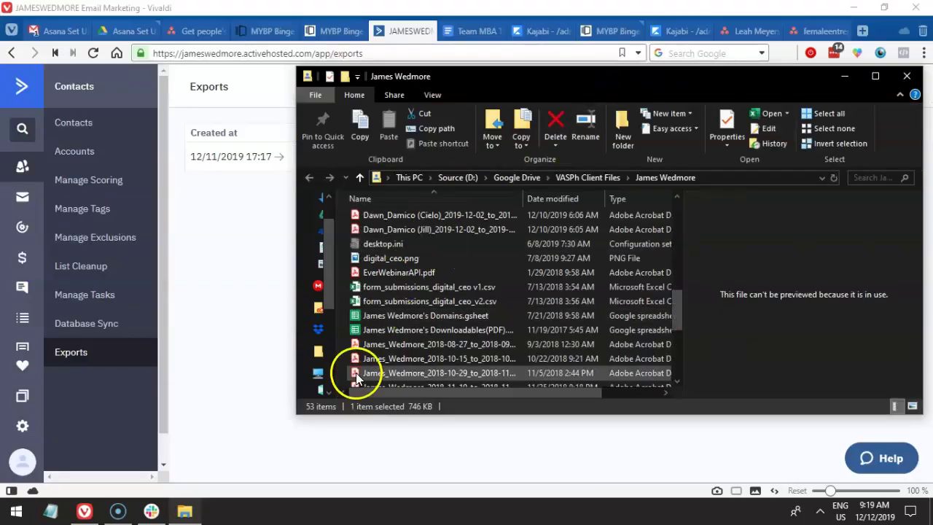
pyautogui.scroll(-3, 446, 325)
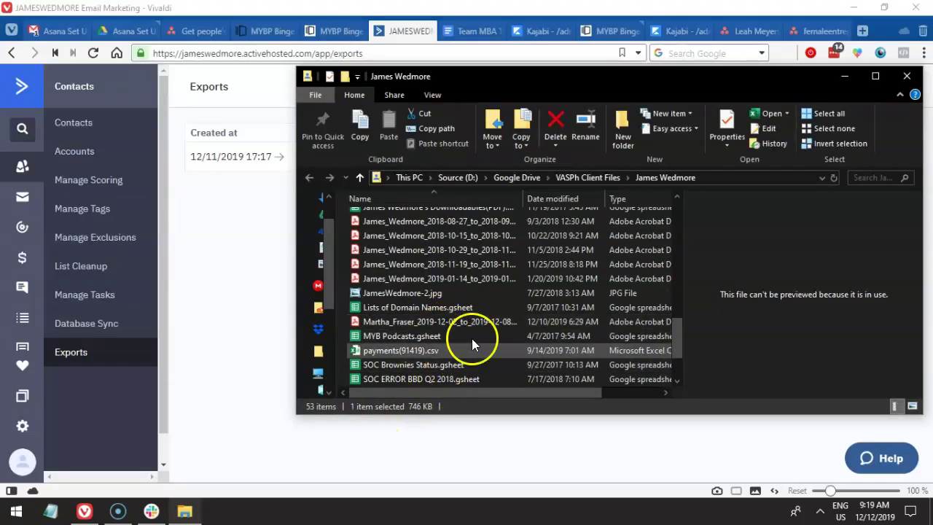
pyautogui.scroll(-2, 473, 336)
pyautogui.moveTo(408, 351); pyautogui.dragTo(337, 430)
pyautogui.click(377, 312)
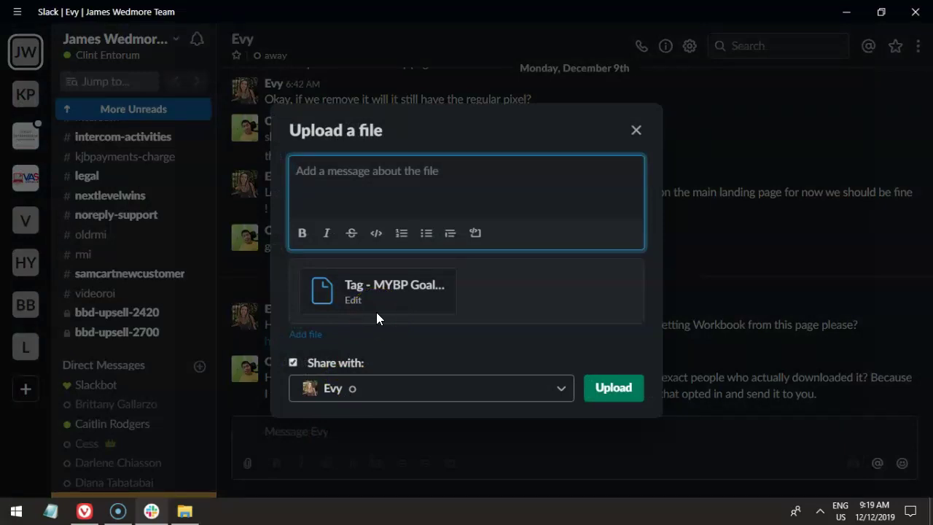
# Greet the requester and add the message "here are all the contacts that opted-in to that page. Let me know if you need contacts on specific dates only.".
pyautogui.write('Evy,')
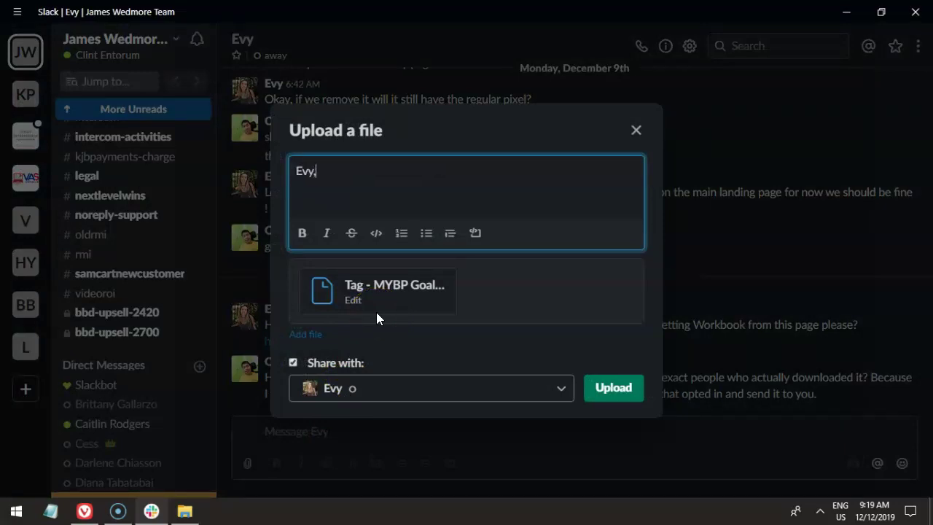
pyautogui.write(' here are all the contacs')
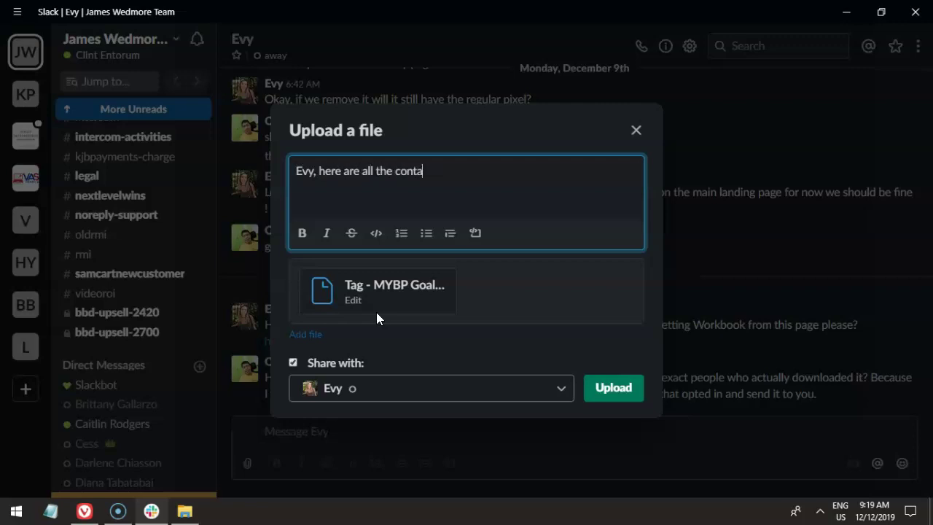
pyautogui.press('BackSpace')
pyautogui.press('BackSpace')
pyautogui.write('ts that opted-in to that page.')
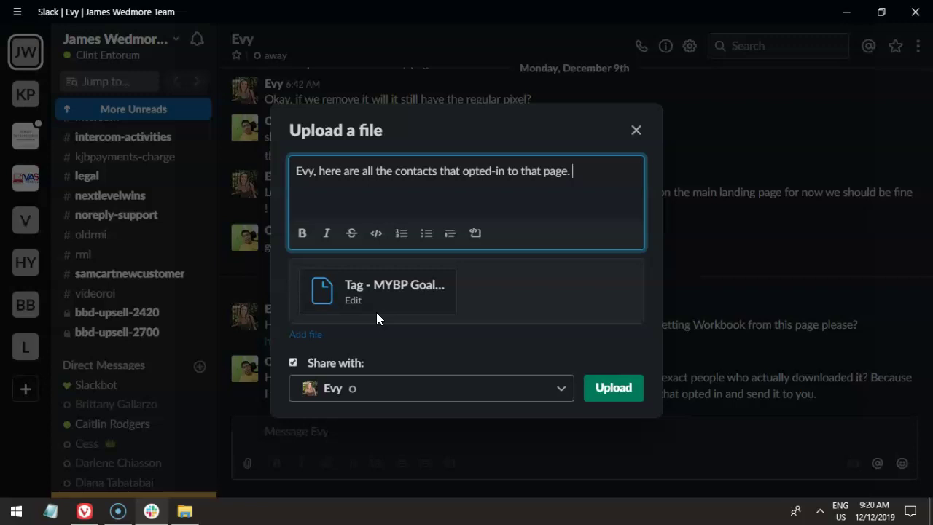
pyautogui.write('t me know if you need contacts on specific dates only.')
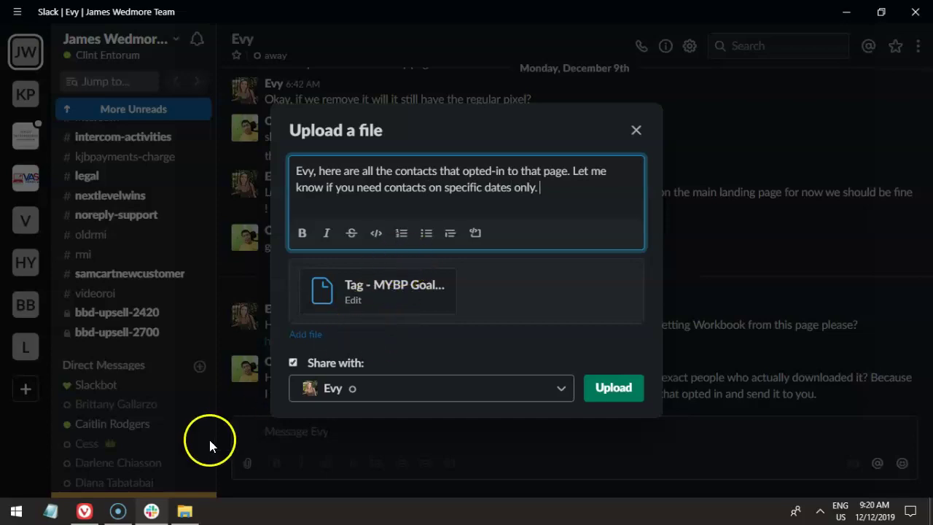
# Switch to ActiveCampaign in Vivaldi and show the contacts tagged MYBP Goals Setting Guide with their creation dates.
pyautogui.click(85, 512)
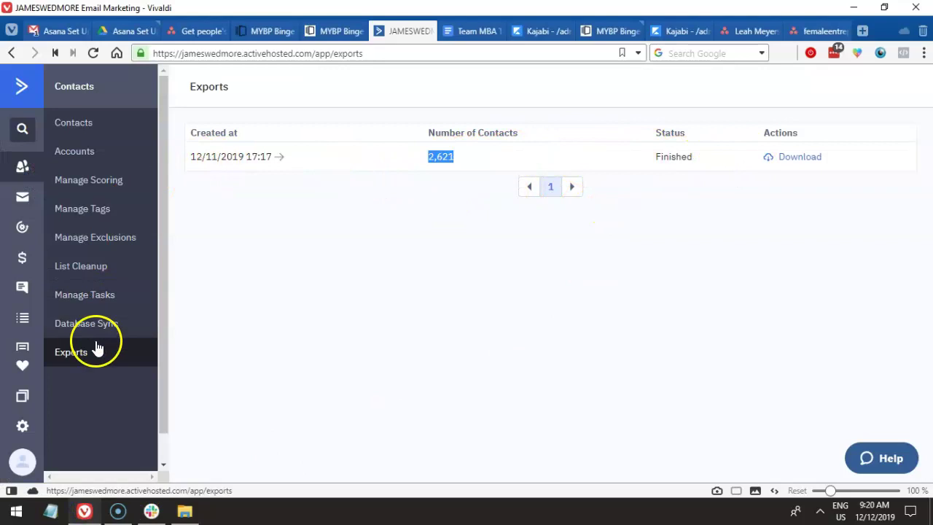
pyautogui.click(12, 53)
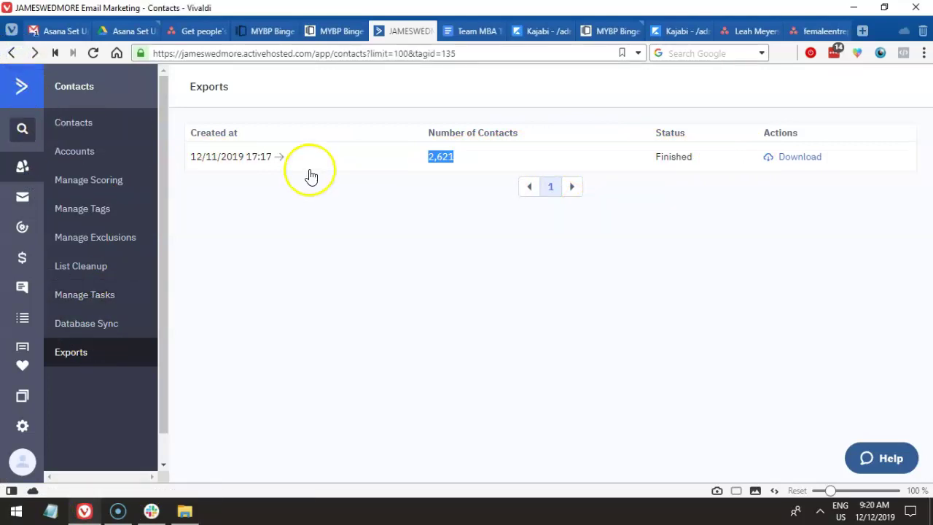
pyautogui.click(92, 216)
pyautogui.click(491, 54)
pyautogui.click(11, 54)
pyautogui.click(874, 141)
pyautogui.click(798, 179)
pyautogui.write('MYBP Goals Setting Guide')
pyautogui.press('Return')
pyautogui.click(631, 246)
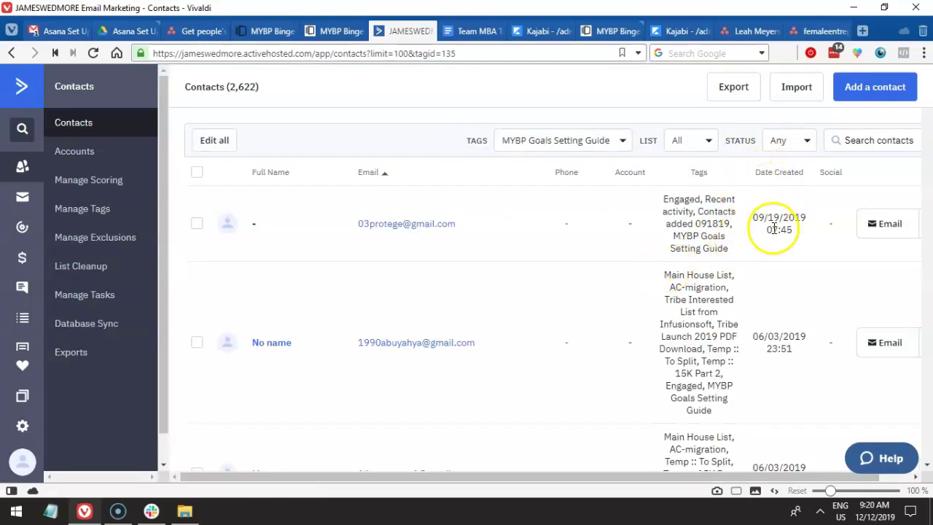
pyautogui.moveTo(754, 217); pyautogui.dragTo(803, 220)
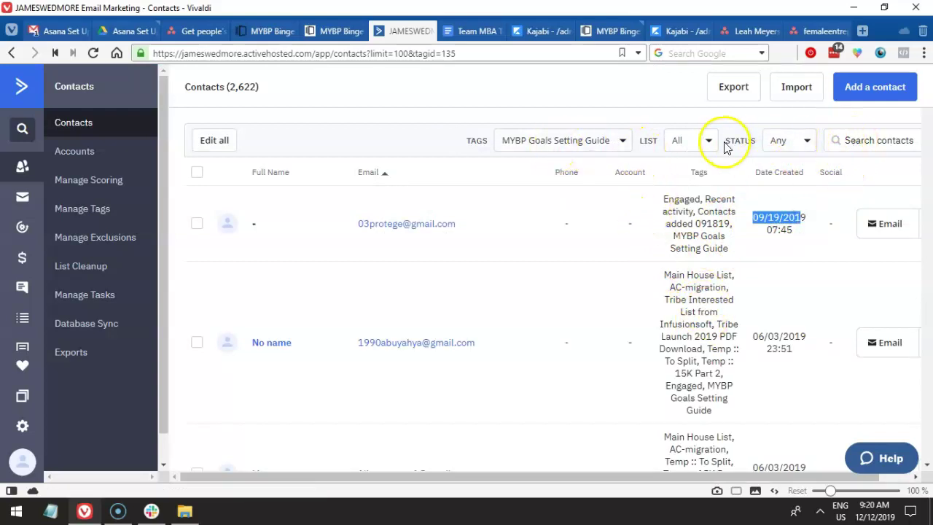
# Start an advanced contact search and open the Contact Details category of conditions.
pyautogui.click(855, 140)
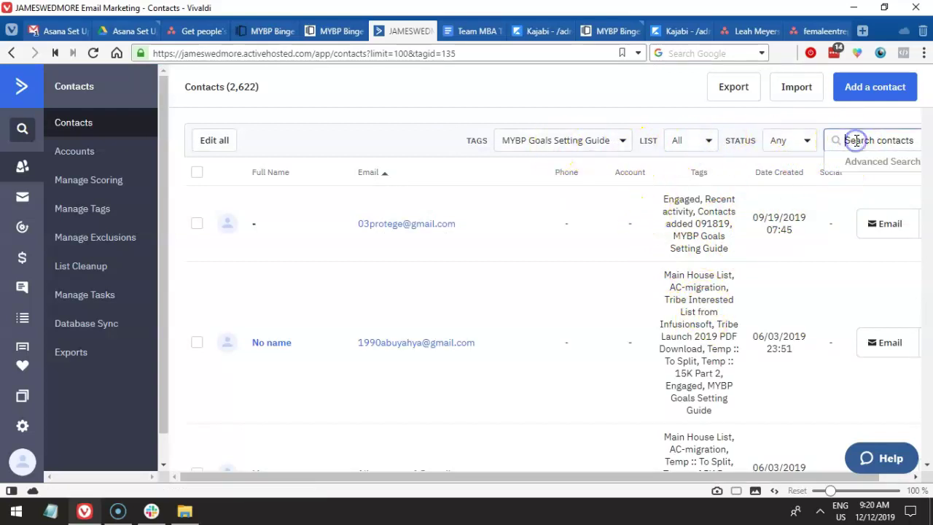
pyautogui.click(872, 163)
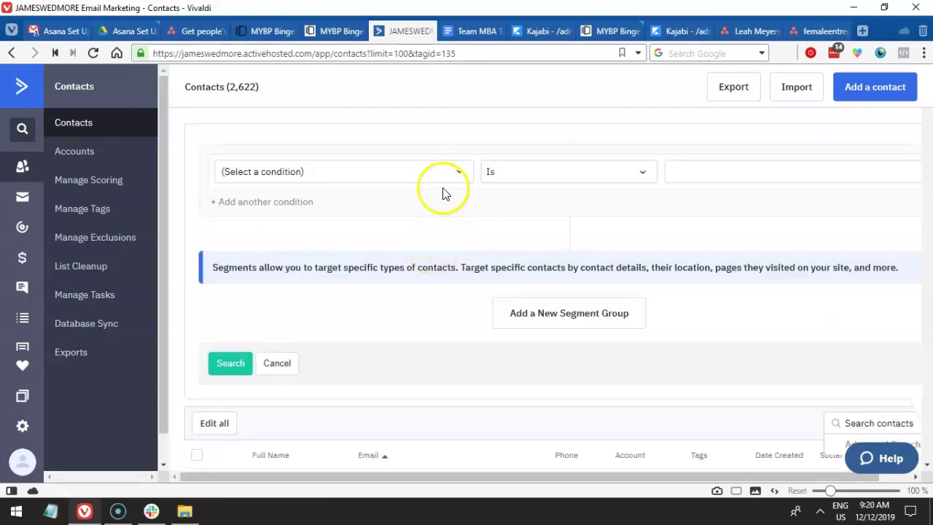
pyautogui.click(399, 180)
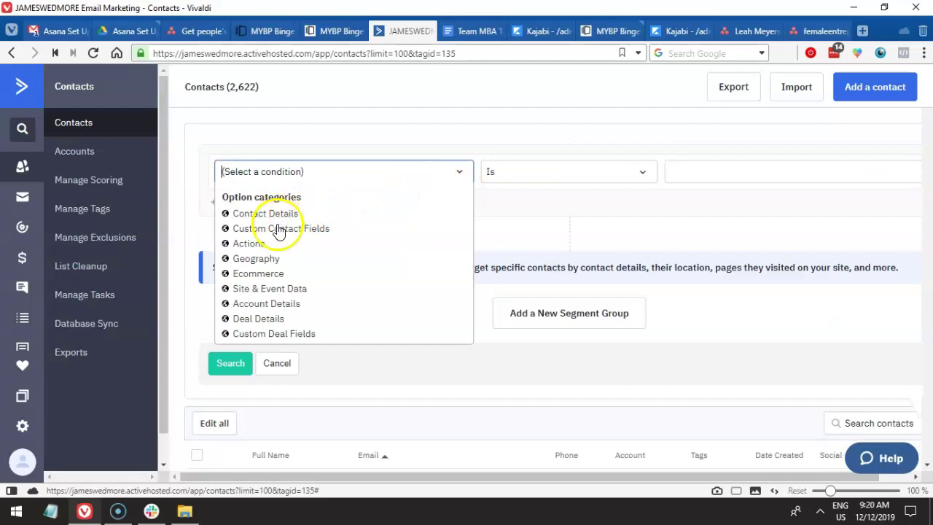
pyautogui.click(517, 223)
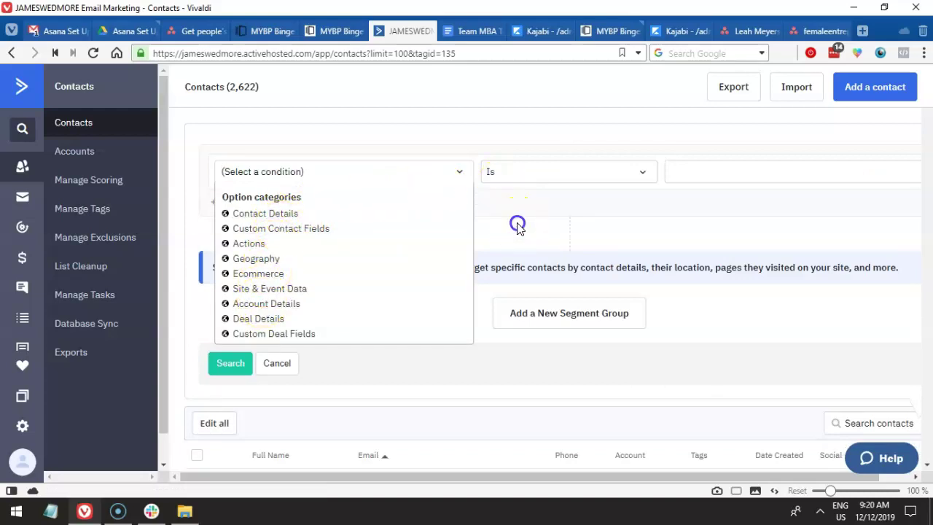
pyautogui.click(340, 168)
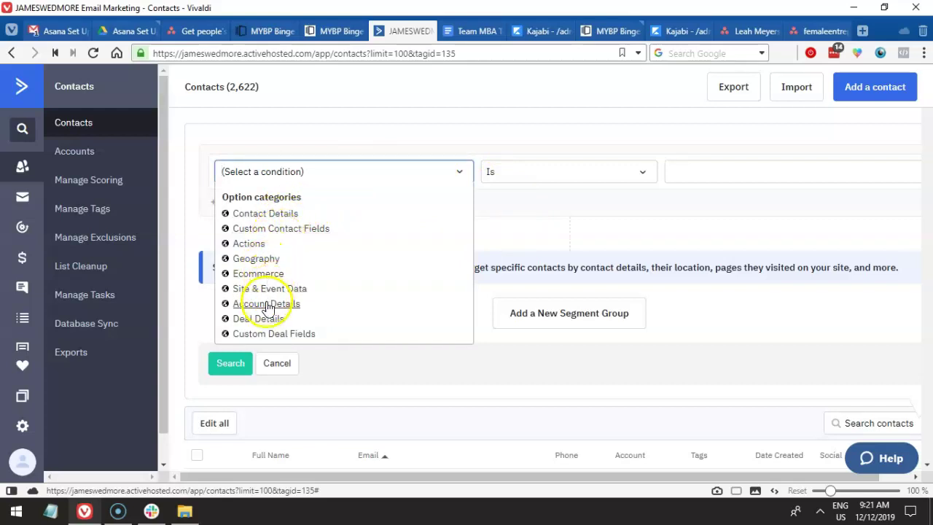
pyautogui.click(271, 216)
# Review the drafted Slack message's sentence about contacts on specific dates and return to the contact search in Vivaldi.
pyautogui.click(185, 510)
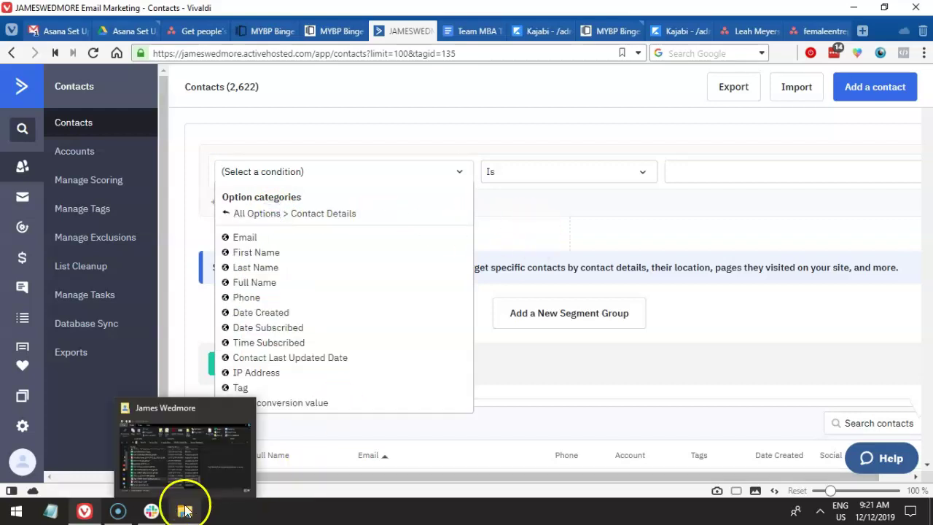
pyautogui.click(151, 510)
pyautogui.moveTo(552, 191); pyautogui.dragTo(444, 190)
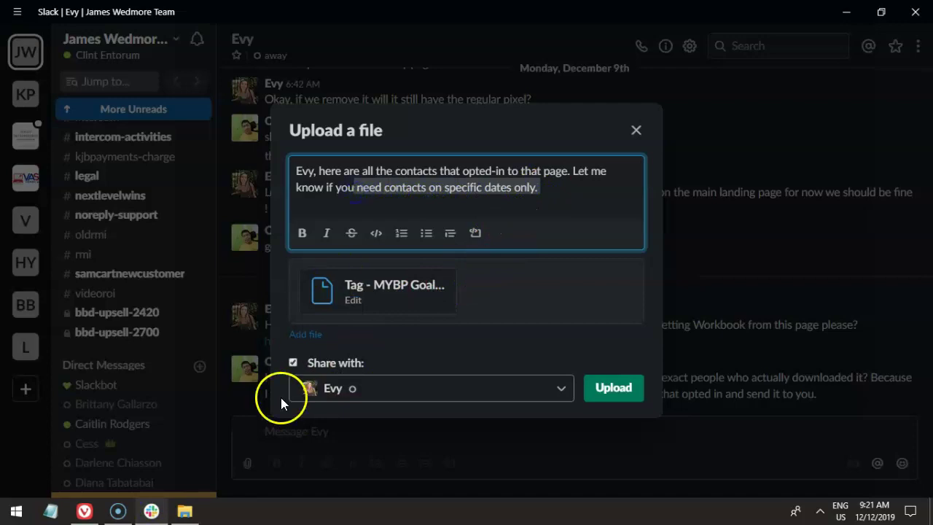
pyautogui.moveTo(164, 512)
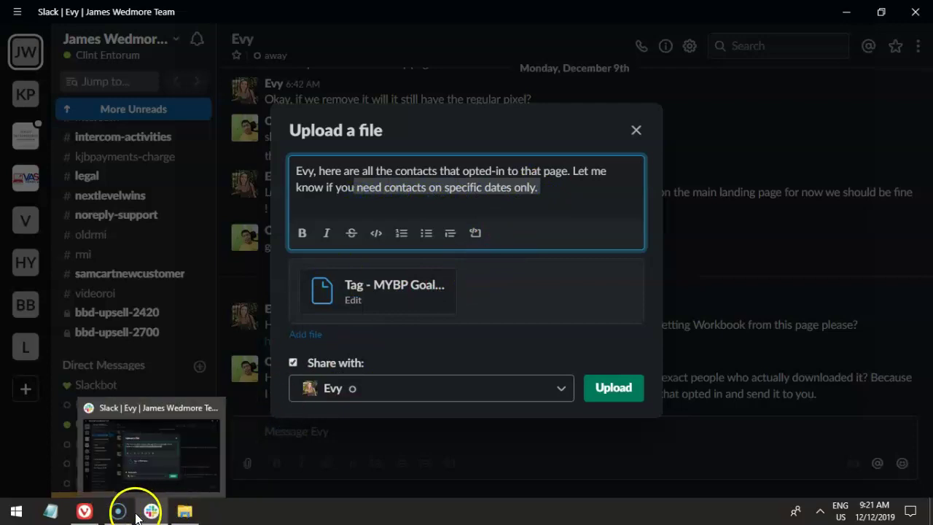
pyautogui.moveTo(83, 513)
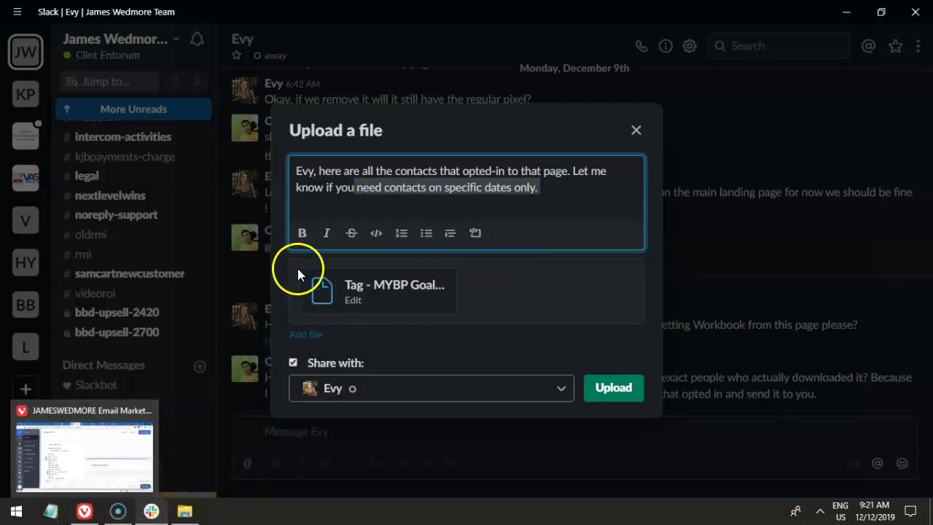
pyautogui.click(91, 516)
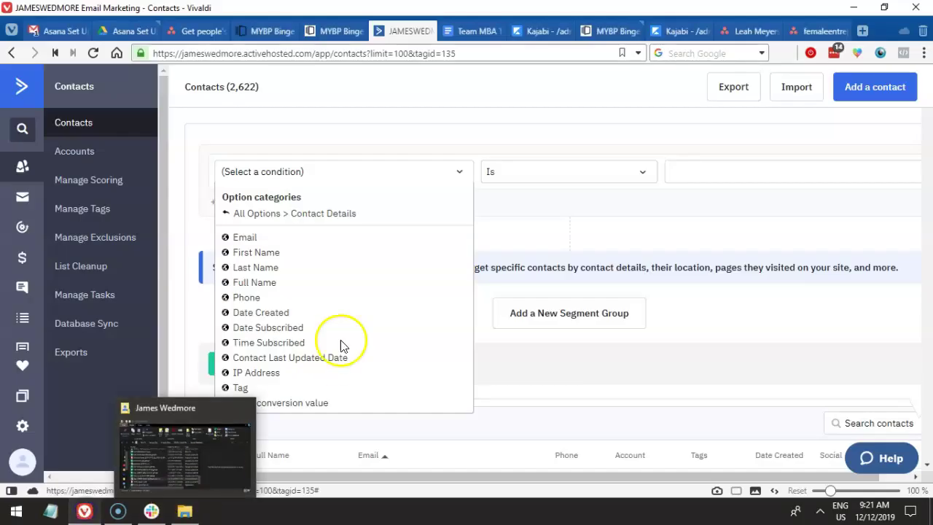
# Set the search condition to Date Created is on or after 12/01/2019.
pyautogui.click(250, 315)
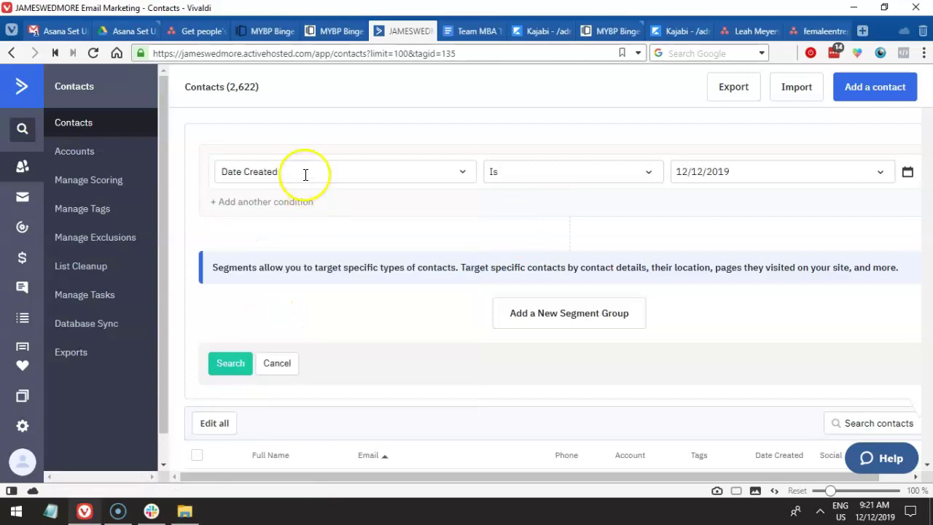
pyautogui.click(515, 179)
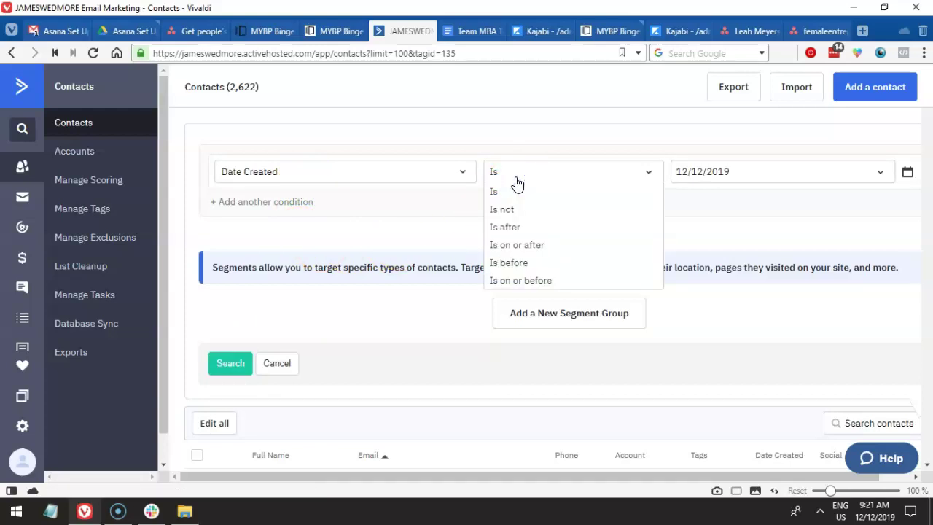
pyautogui.click(528, 248)
pyautogui.click(885, 172)
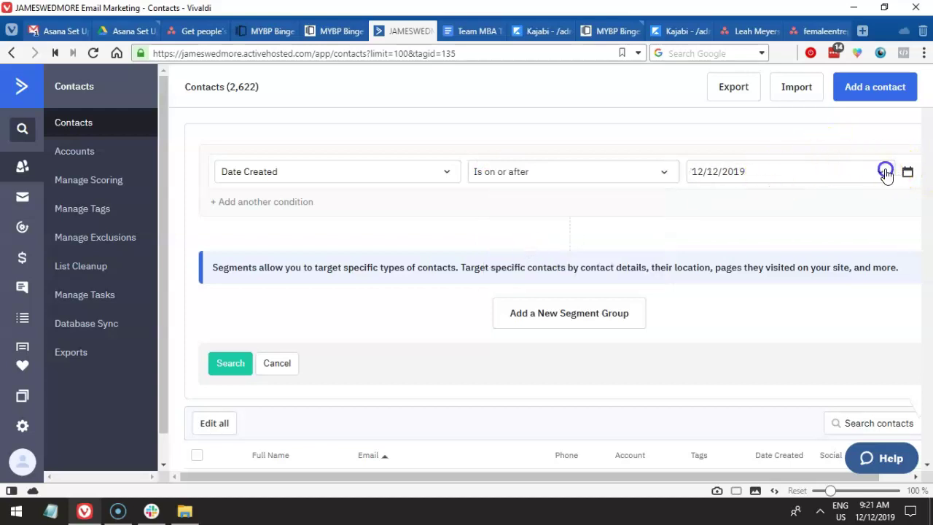
pyautogui.click(908, 172)
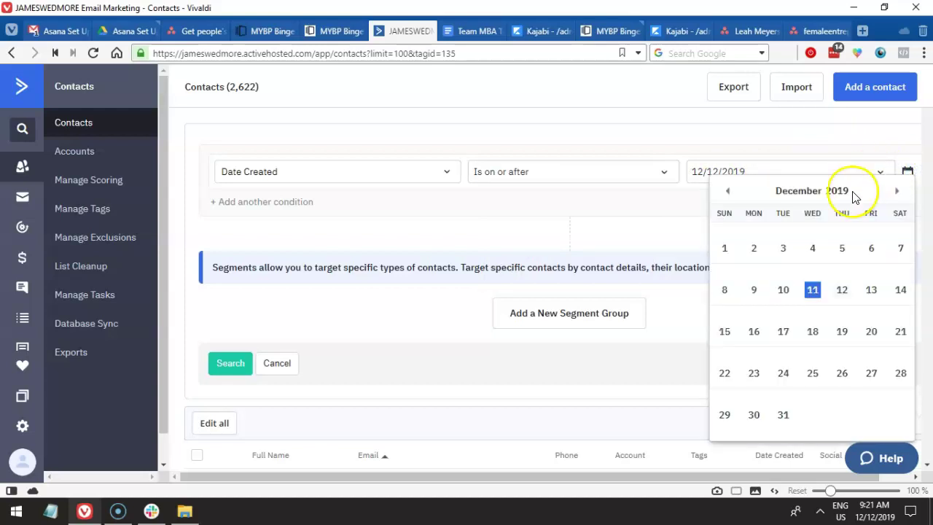
pyautogui.click(725, 248)
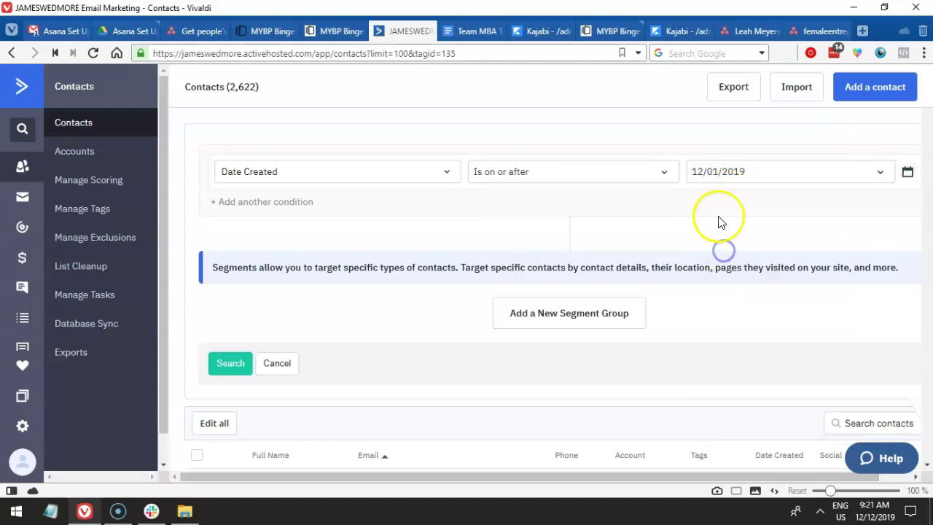
# Run the date-filtered contact search, update and save it, and check the number of matching contacts.
pyautogui.click(231, 374)
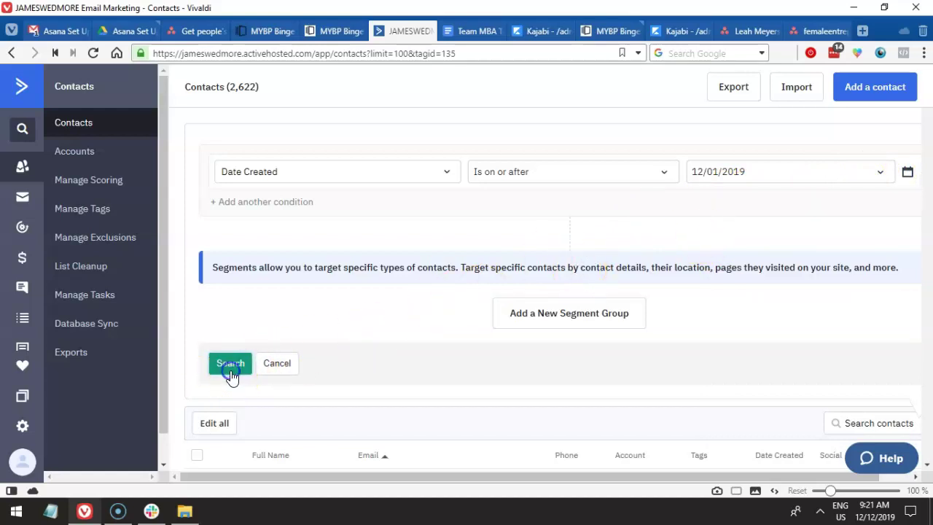
pyautogui.scroll(-1, 318, 307)
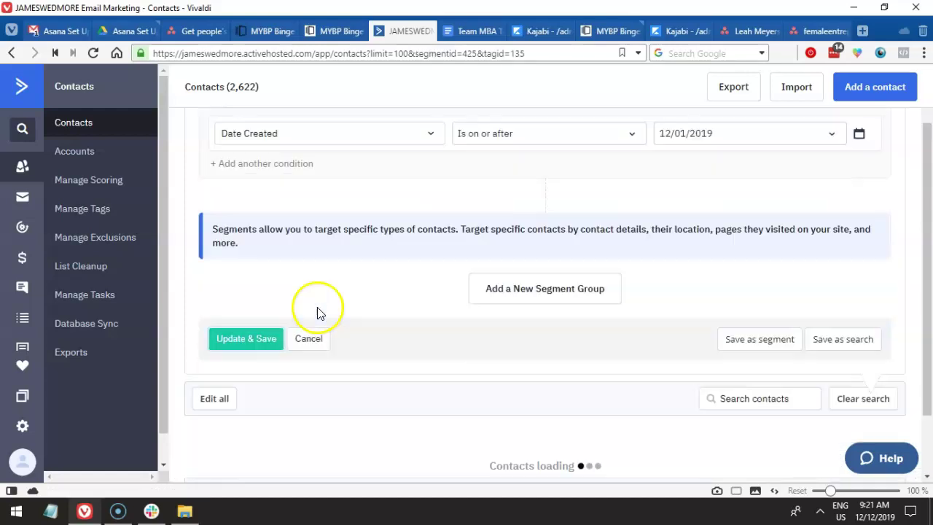
pyautogui.click(235, 342)
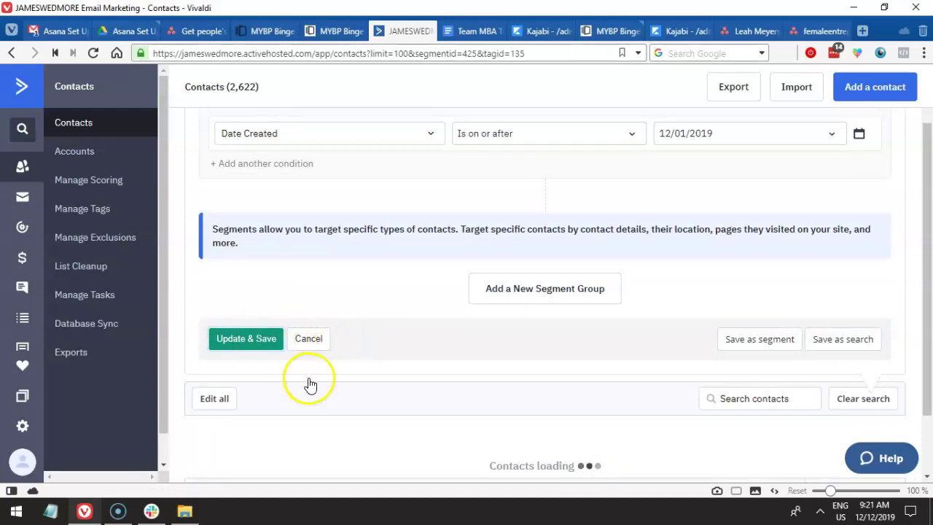
pyautogui.scroll(5, 492, 353)
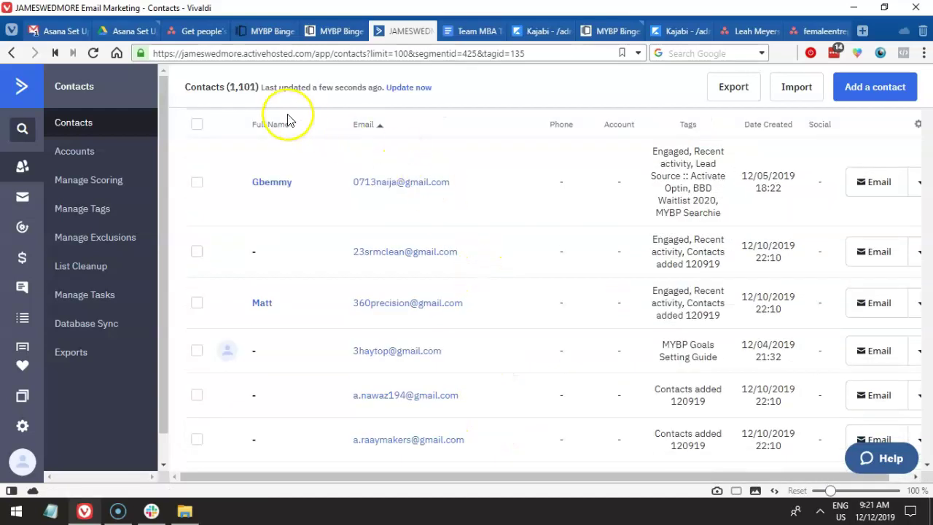
pyautogui.moveTo(258, 87); pyautogui.dragTo(232, 87)
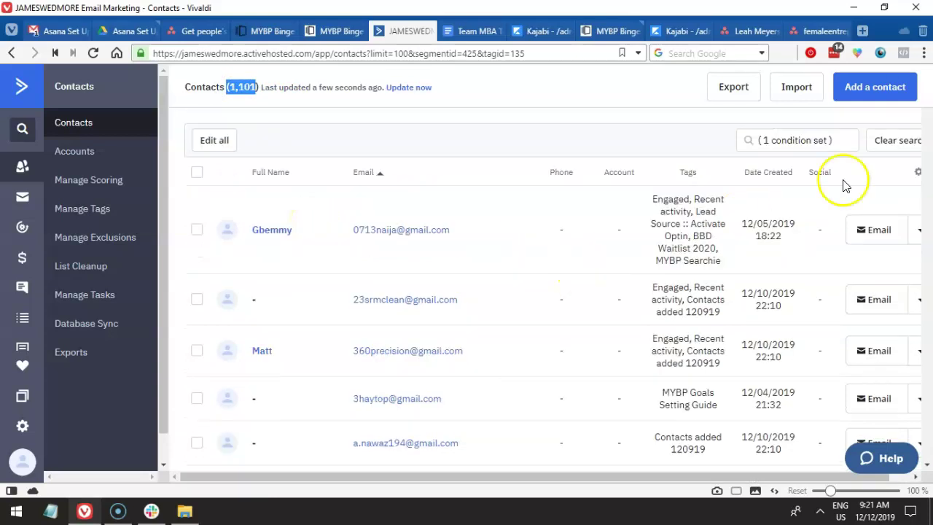
# Export the date-filtered contacts, refresh the exports page and check the new export's number of contacts.
pyautogui.click(726, 99)
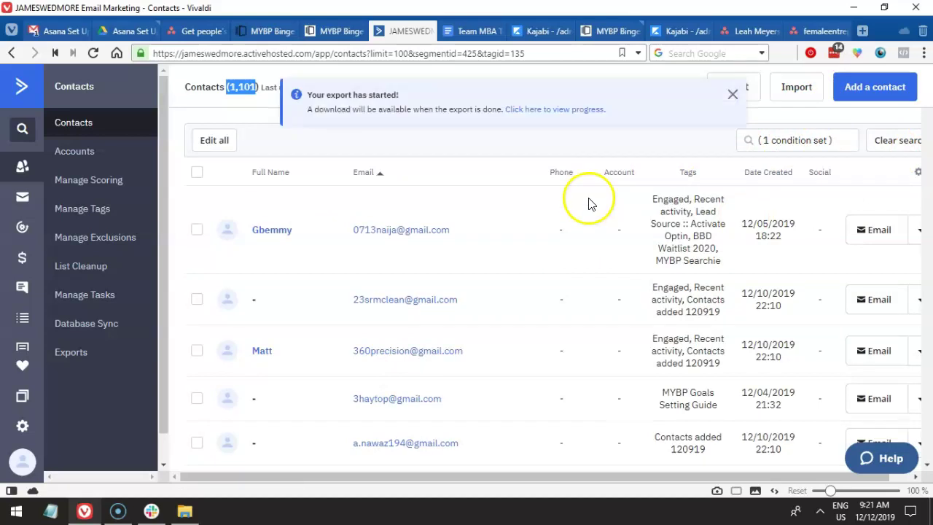
pyautogui.click(563, 111)
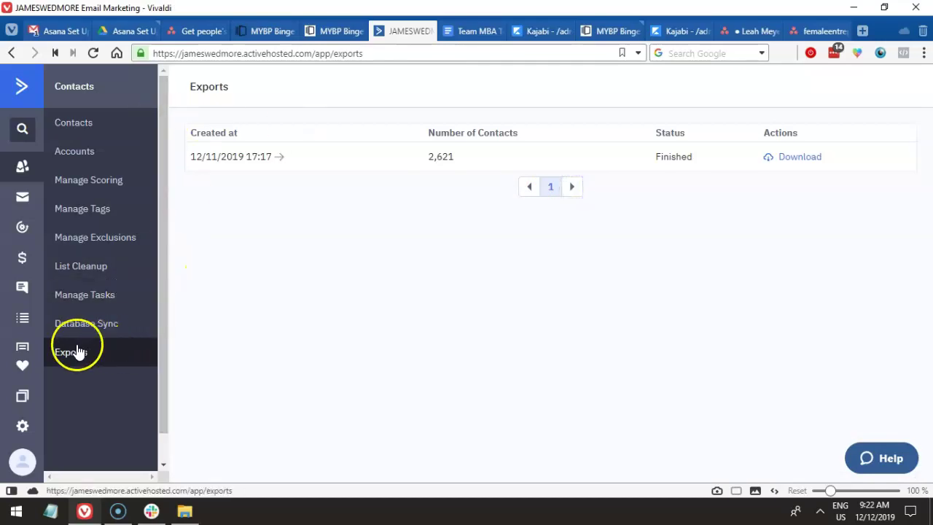
pyautogui.click(94, 53)
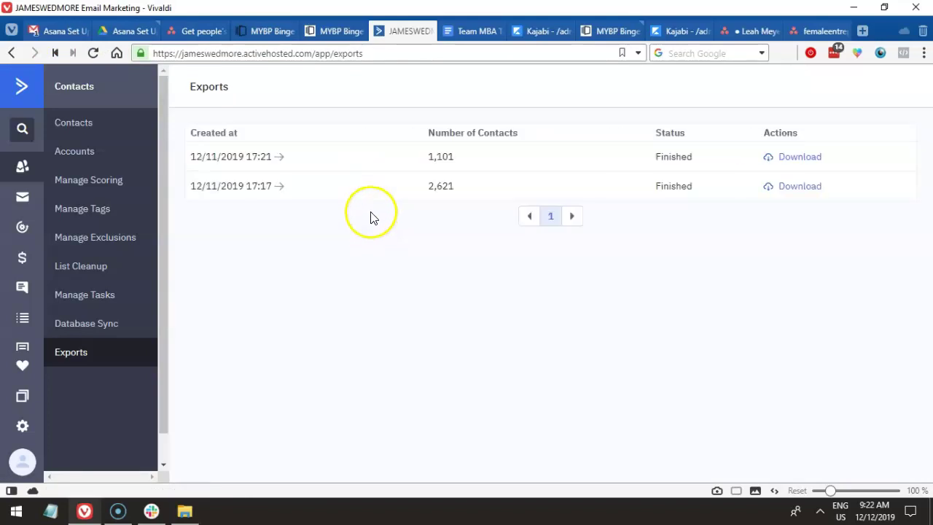
pyautogui.moveTo(461, 164); pyautogui.dragTo(425, 164)
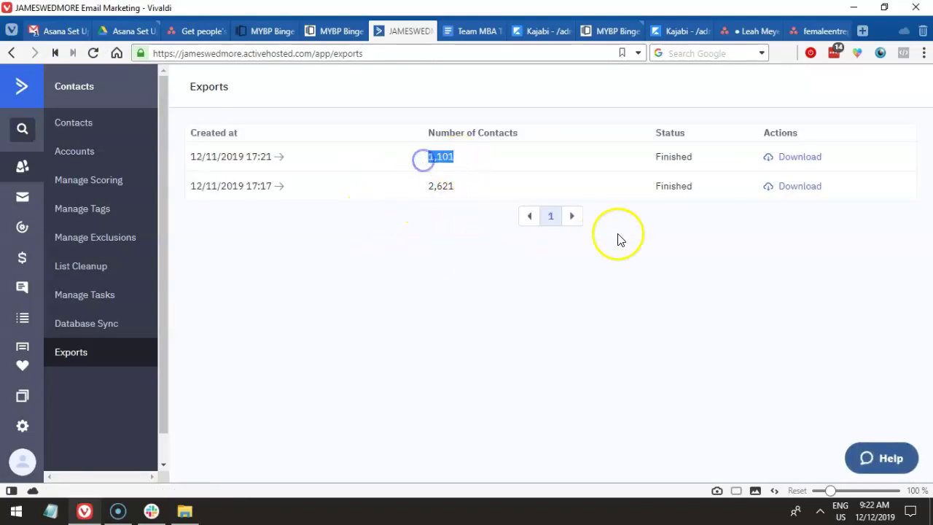
# Download the newest contact export and save it in the client folder as Tag - MYBP Goals Setting Guide(December 2019).csv.
pyautogui.click(793, 160)
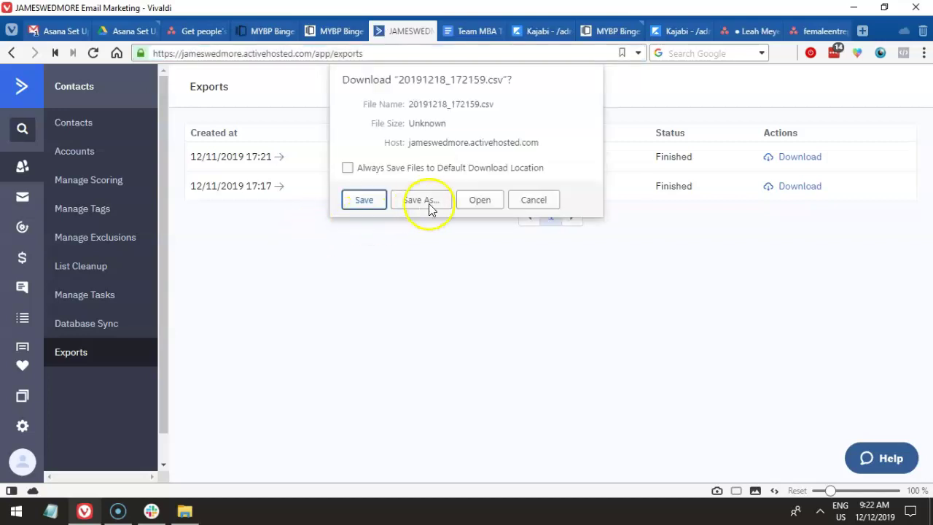
pyautogui.click(428, 203)
pyautogui.scroll(-2, 519, 334)
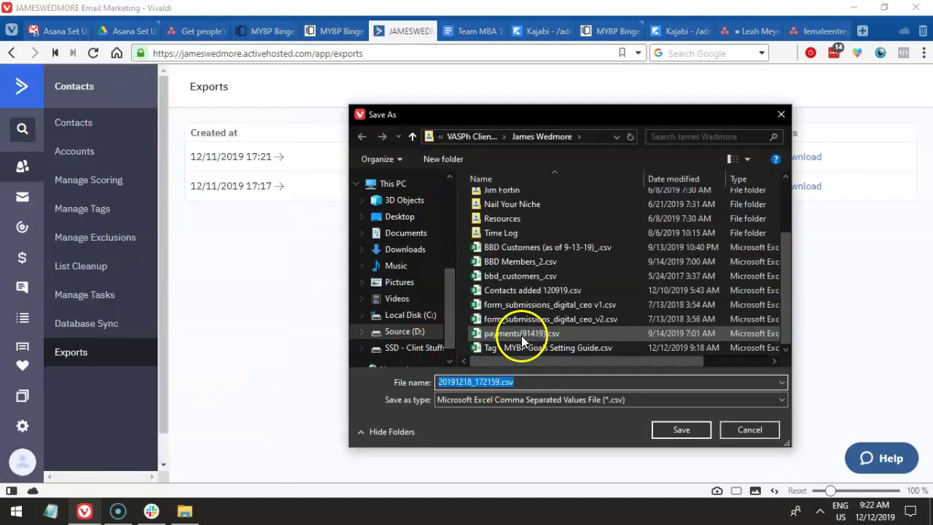
pyautogui.click(523, 347)
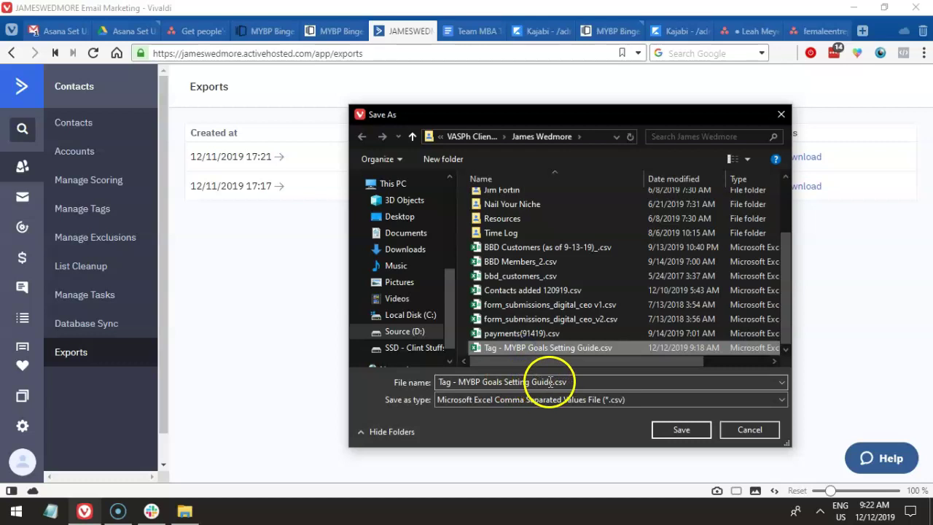
pyautogui.click(560, 381)
pyautogui.click(552, 378)
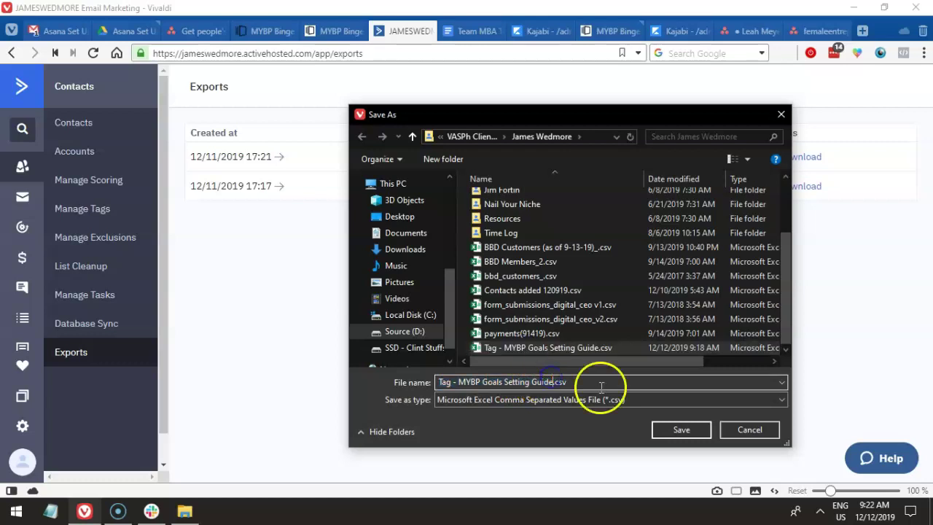
pyautogui.write('(December 2019')
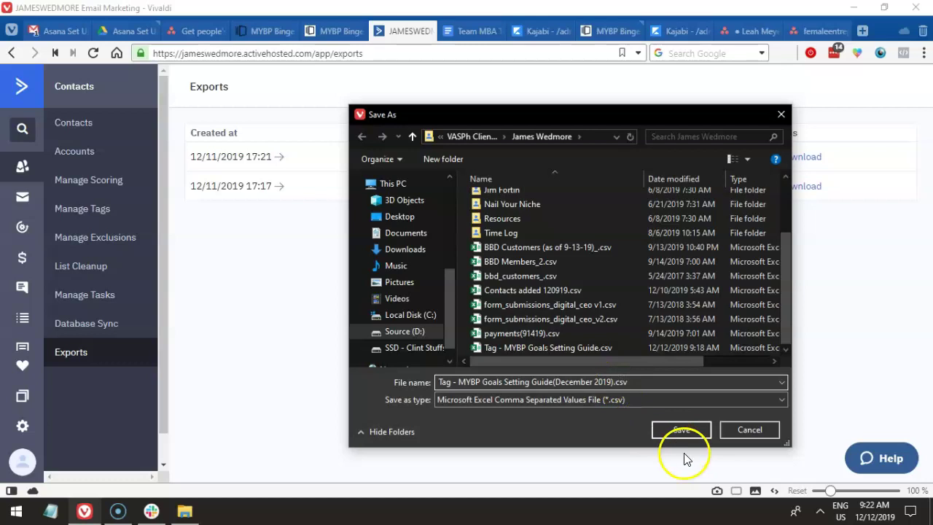
pyautogui.moveTo(639, 382); pyautogui.dragTo(404, 383)
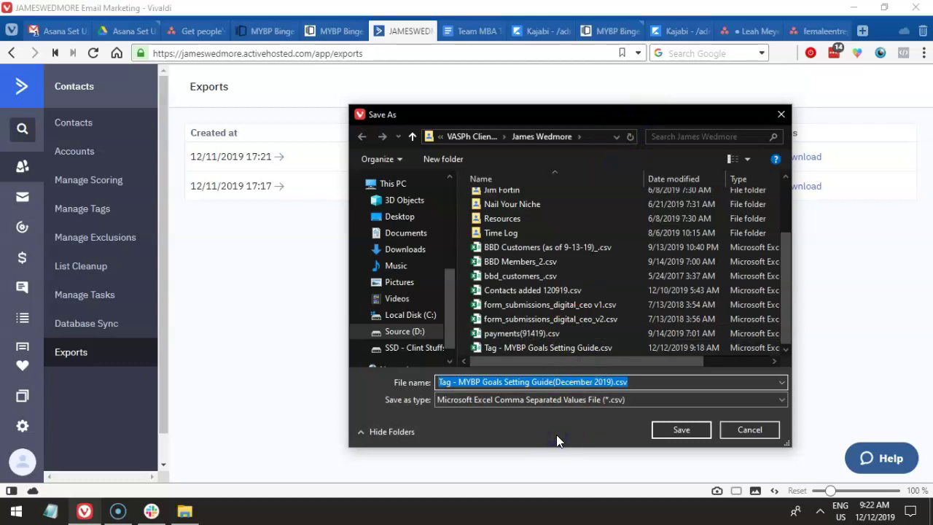
pyautogui.click(665, 429)
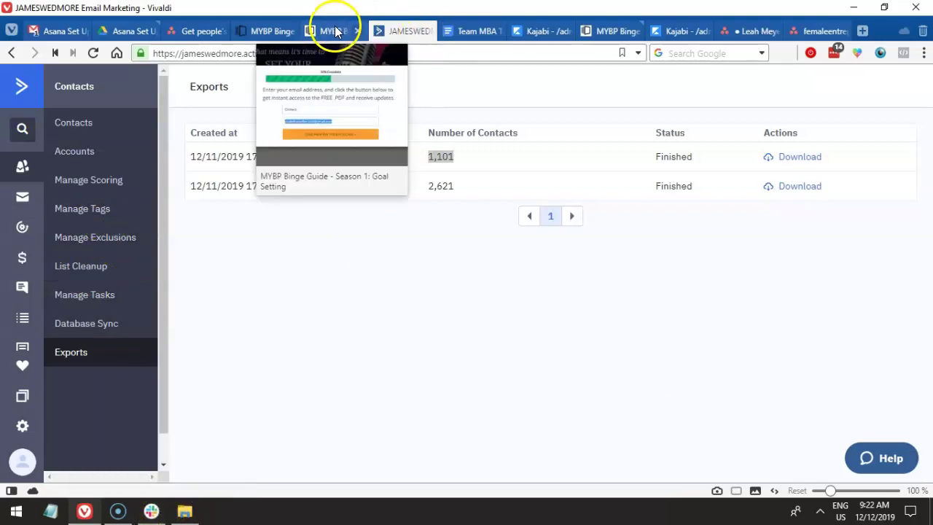
# Switch to Slack and send the drafted message with the full opt-in contacts CSV to the requester.
pyautogui.click(149, 512)
pyautogui.click(571, 190)
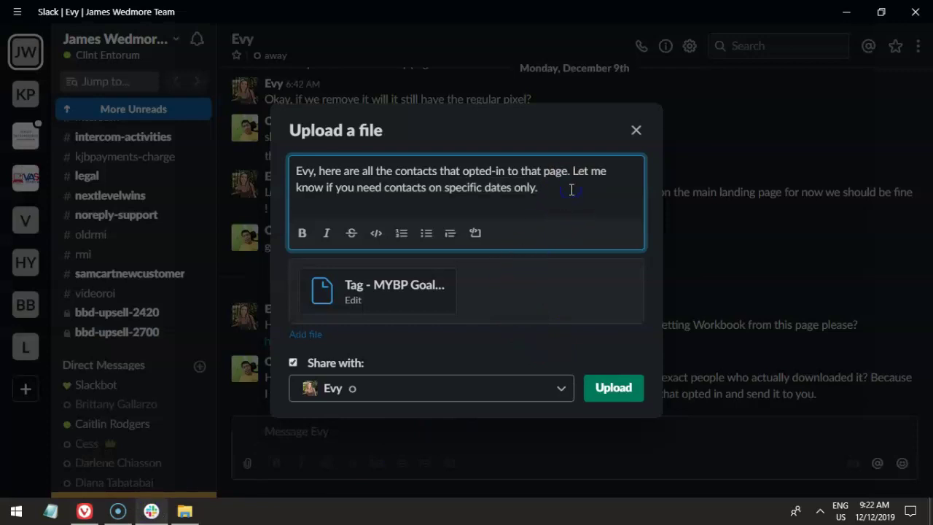
pyautogui.press('Return')
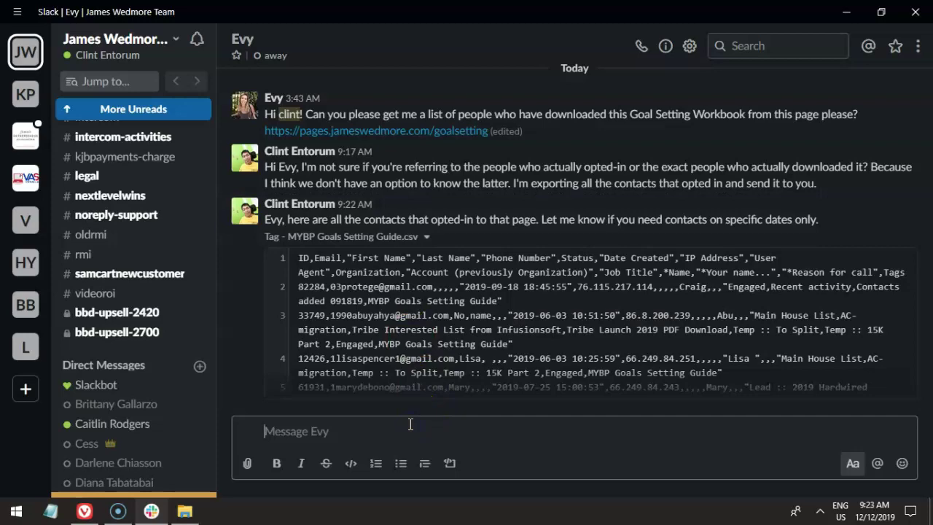
# Share the December 2019 CSV from File Explorer in the Slack chat with the message "And if you only need contacts from December 2019, here it is".
pyautogui.hotkey('alt', 'Tab')
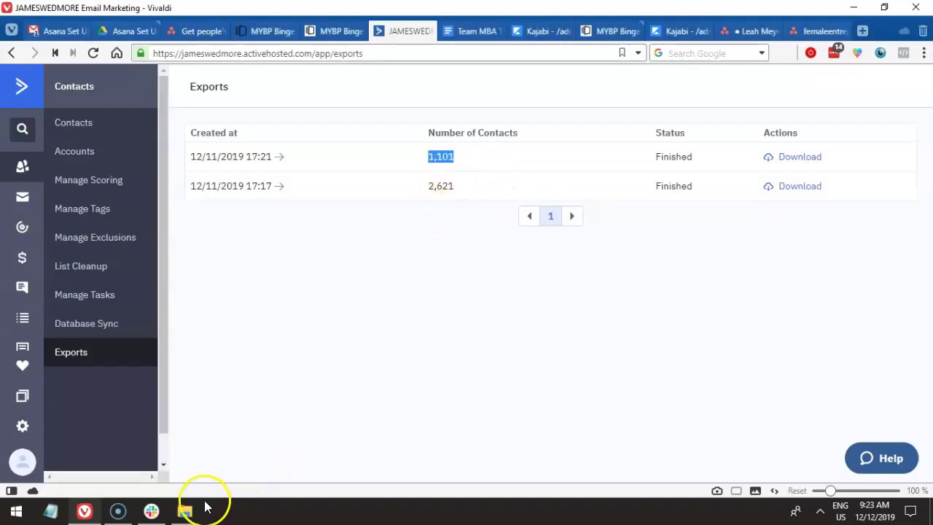
pyautogui.click(185, 510)
pyautogui.click(426, 350)
pyautogui.moveTo(425, 350); pyautogui.dragTo(373, 367)
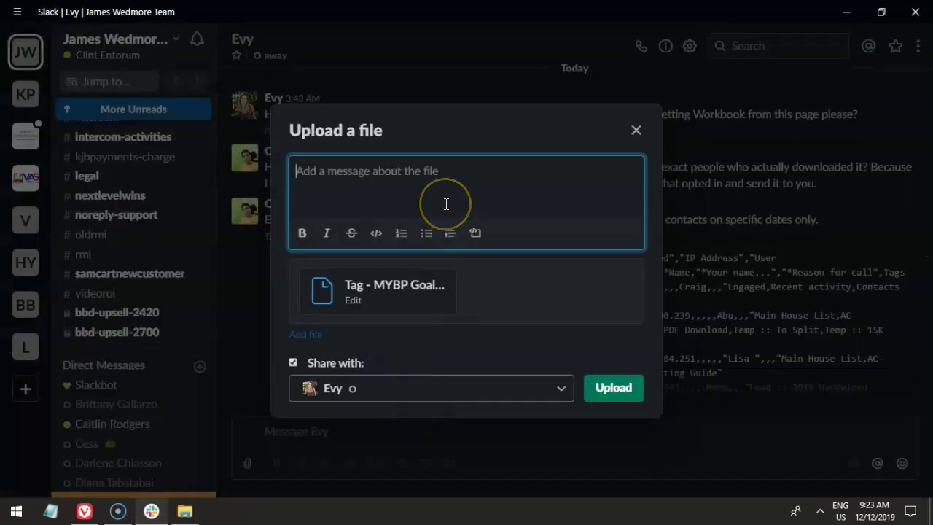
pyautogui.write('And')
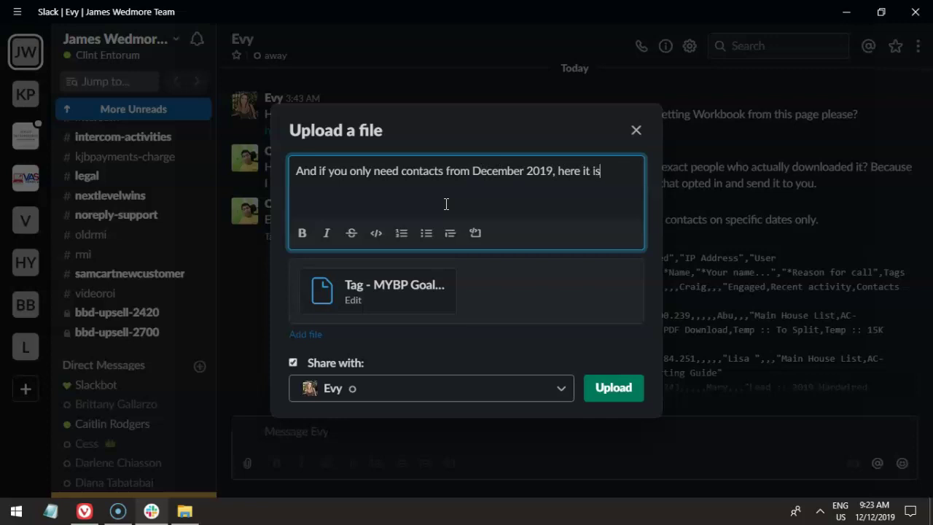
pyautogui.click(613, 388)
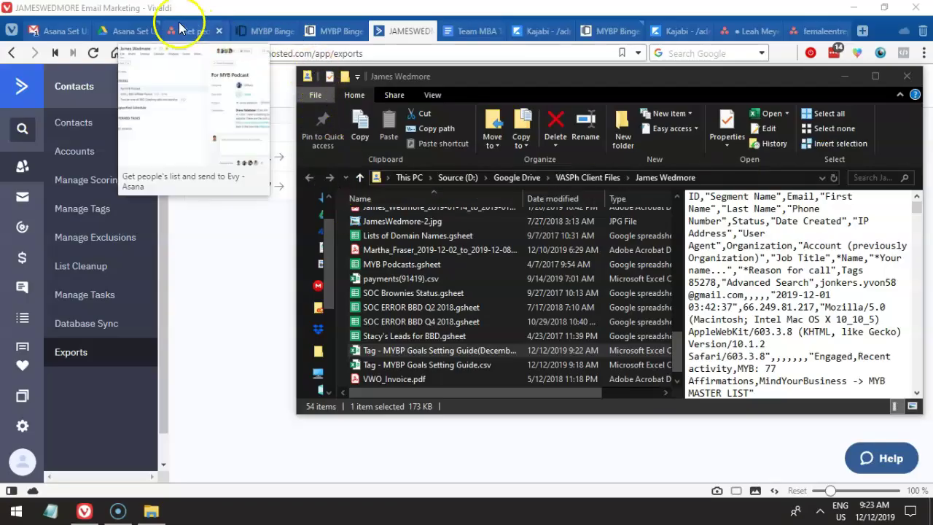
# Switch to the Asana task about getting the people's list and review its description.
pyautogui.click(180, 27)
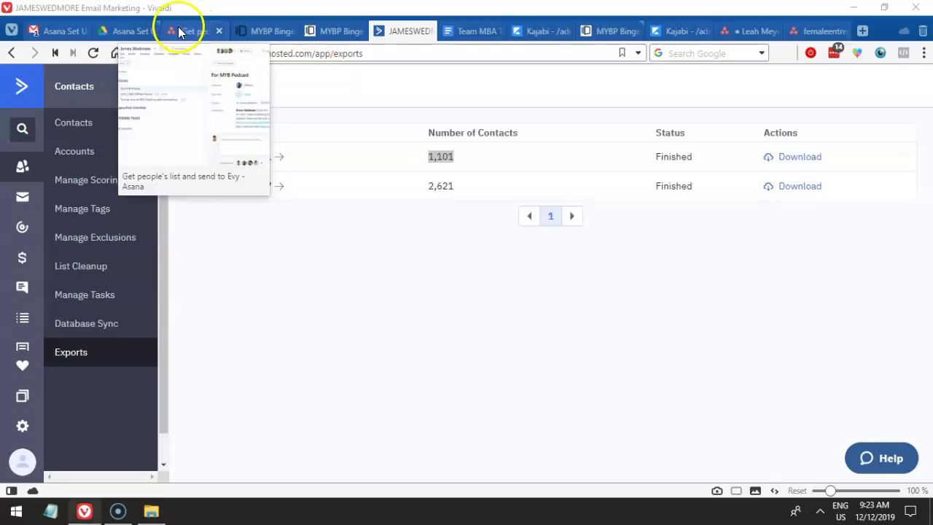
pyautogui.click(543, 295)
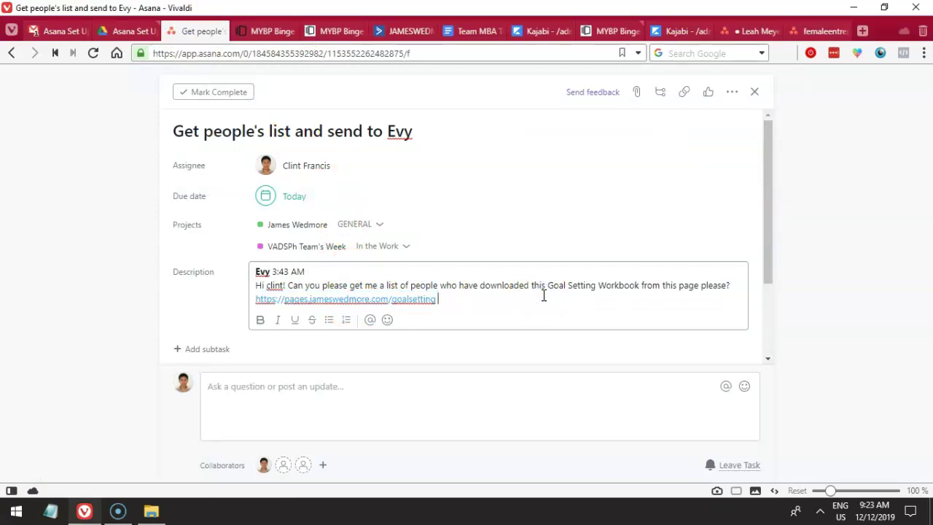
pyautogui.scroll(-3, 544, 299)
pyautogui.click(546, 306)
pyautogui.scroll(3, 548, 301)
# Switch to Screencast-O-Matic, dismiss the recorder notice and view the folders available for recordings.
pyautogui.click(850, 486)
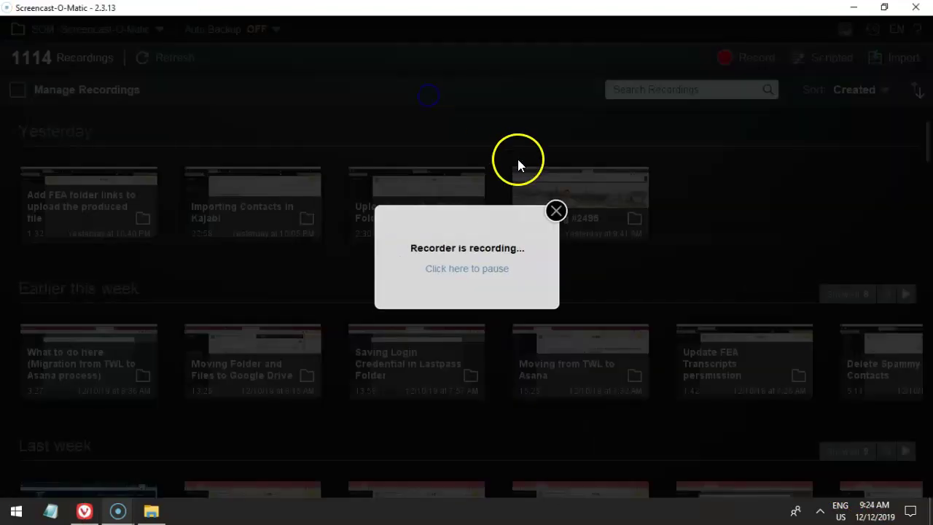
pyautogui.click(557, 212)
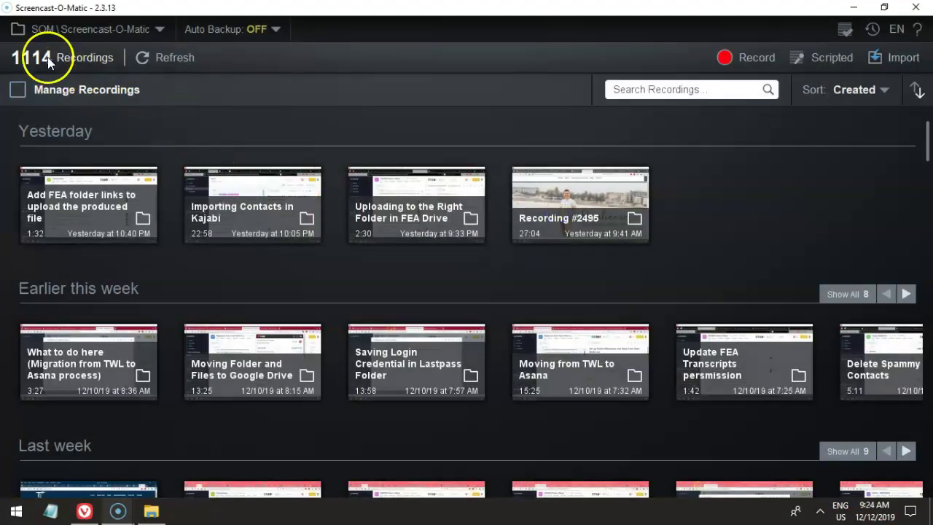
pyautogui.moveTo(373, 9); pyautogui.dragTo(927, 300)
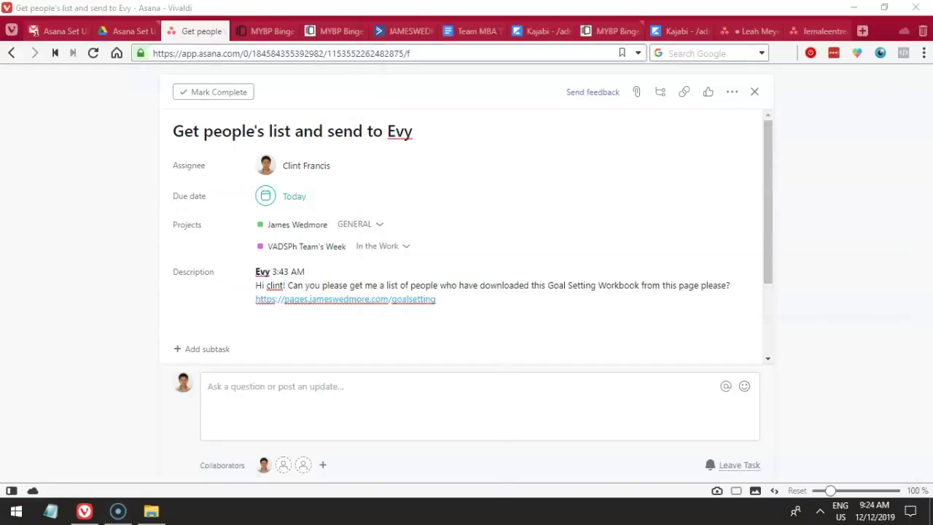
pyautogui.moveTo(771, 208)
pyautogui.mouseDown()
pyautogui.moveTo(768, 254)
pyautogui.moveTo(772, 197)
pyautogui.mouseUp()
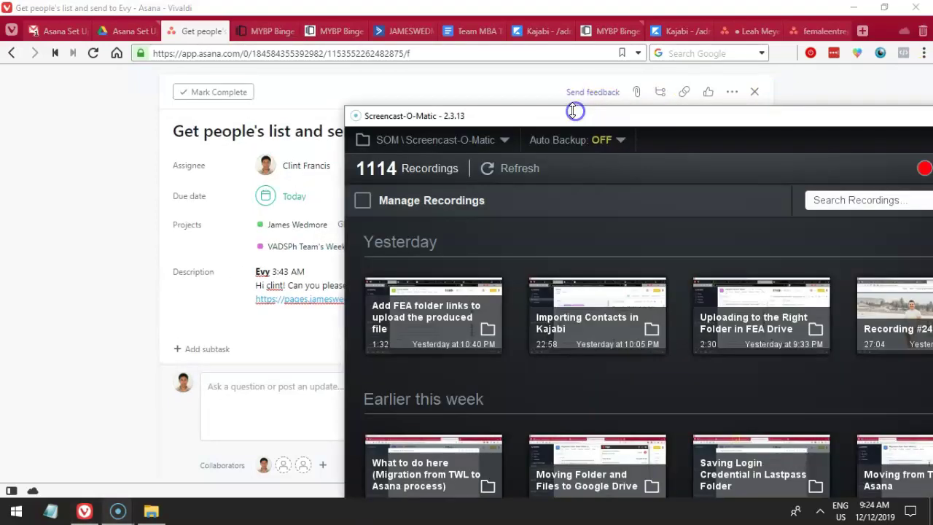
pyautogui.click(454, 146)
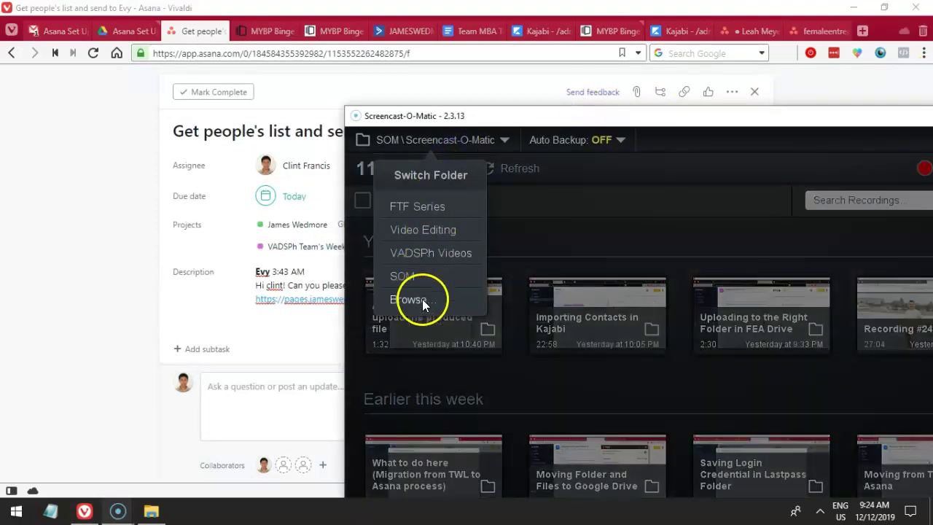
pyautogui.click(667, 134)
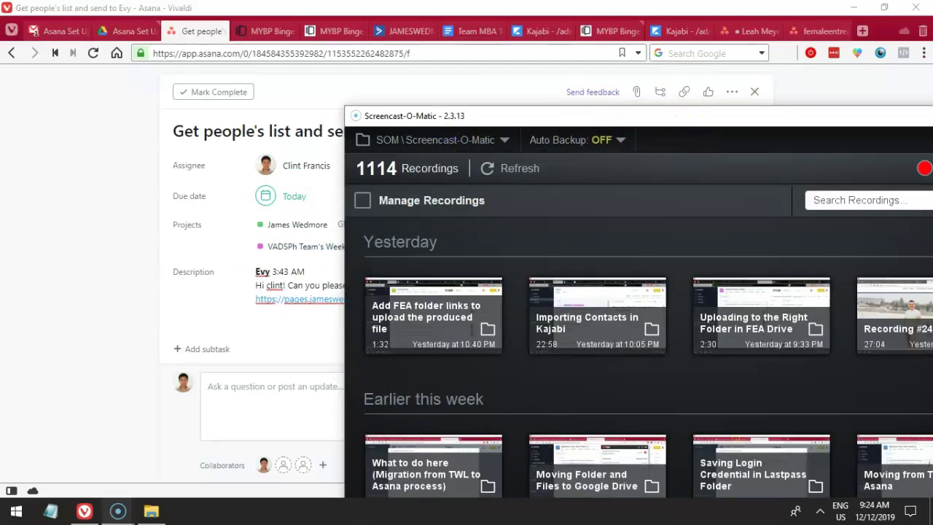
pyautogui.moveTo(819, 120); pyautogui.dragTo(930, 120)
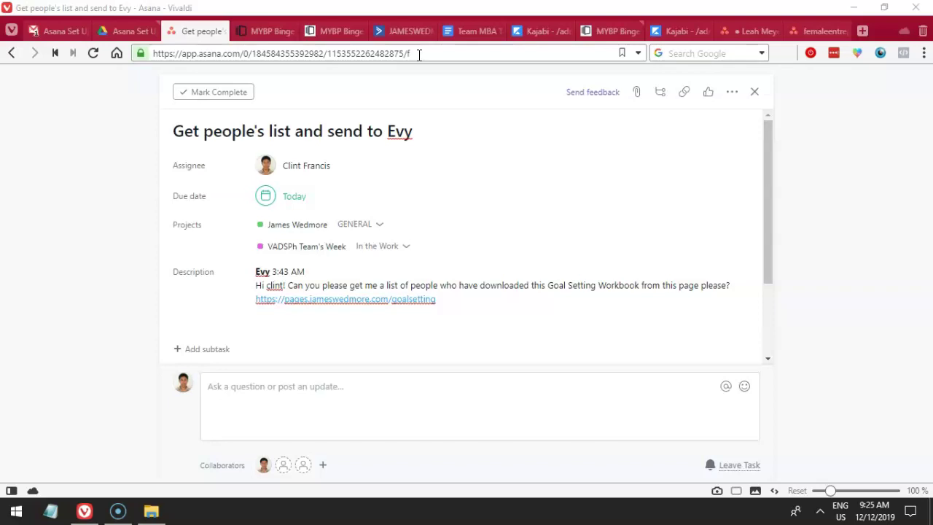
pyautogui.click(462, 248)
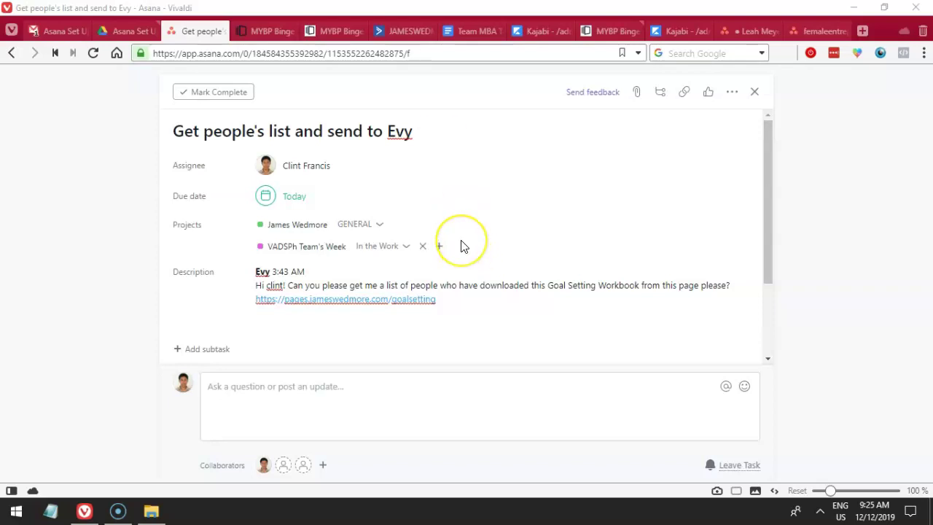
pyautogui.scroll(-1, 461, 246)
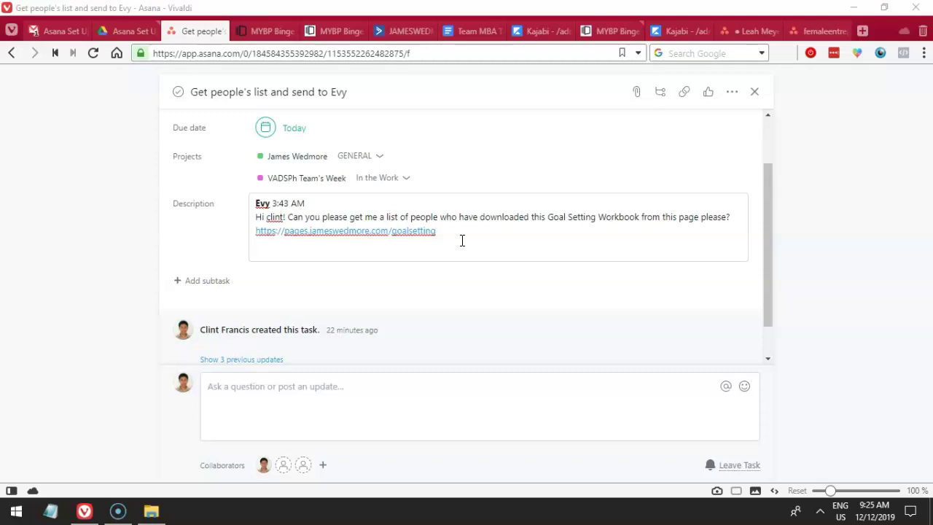
pyautogui.scroll(1, 462, 244)
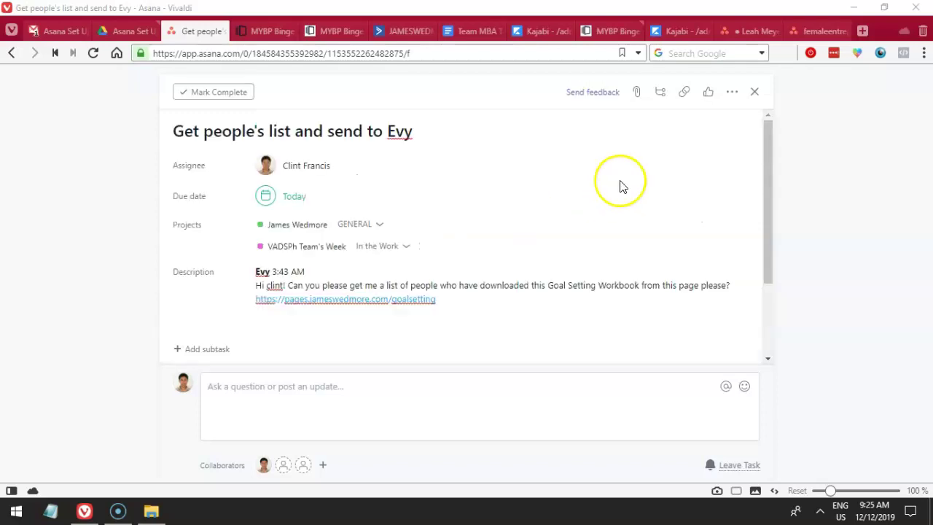